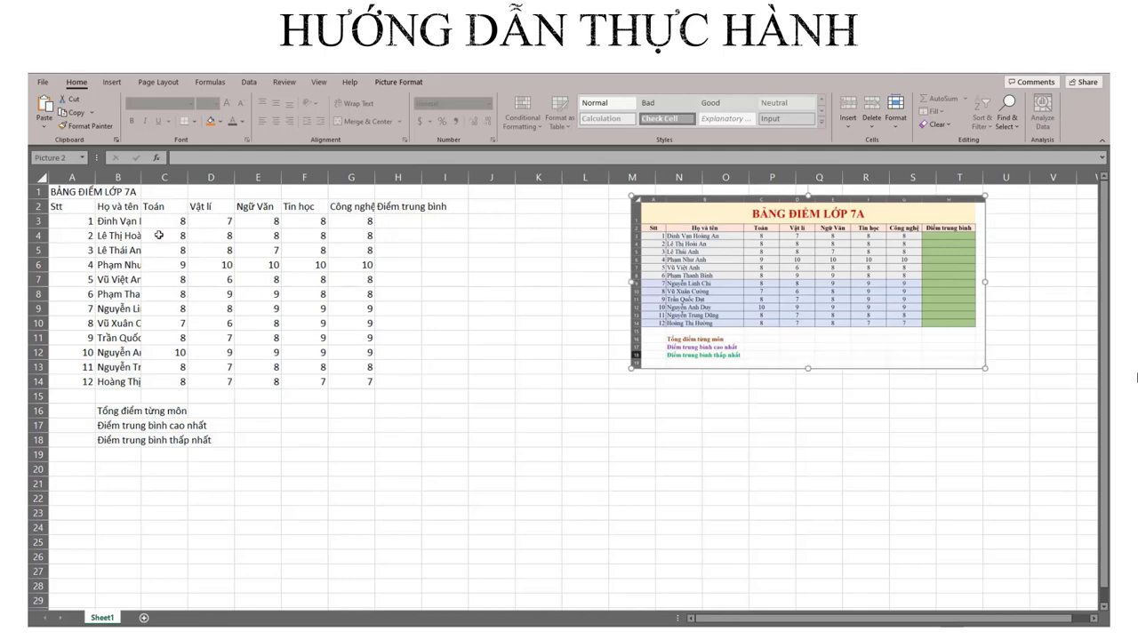
- Widen column B to fit the student names, and widen columns G and H to fit their headings
{"action": "left_click", "coordinate": [149, 412]}
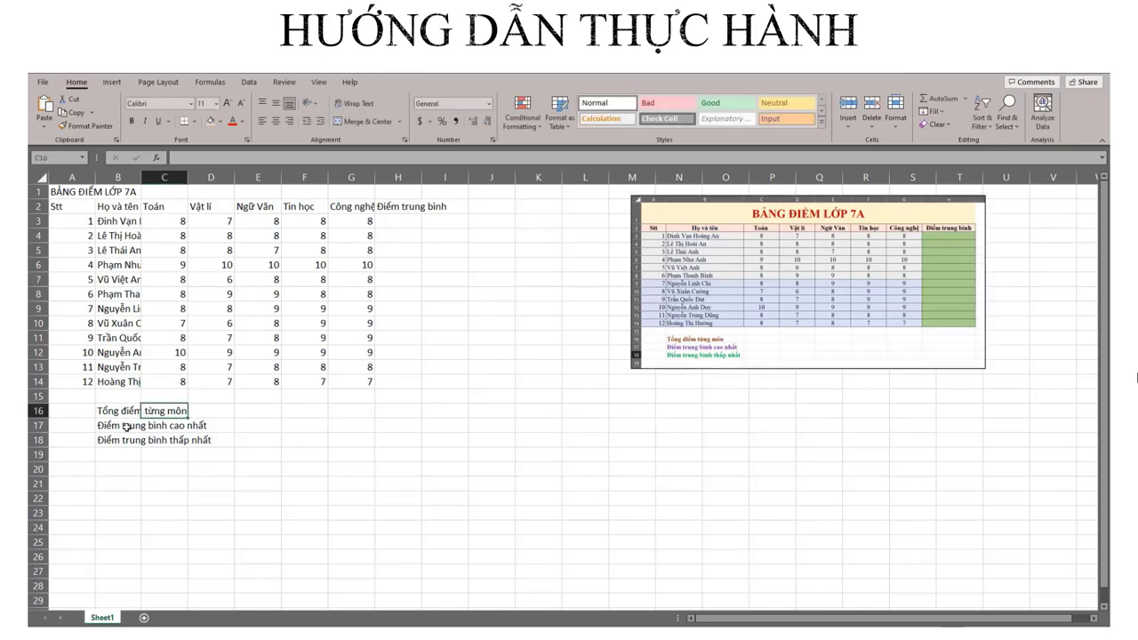
{"action": "left_click", "coordinate": [127, 426]}
{"action": "left_click", "coordinate": [130, 441]}
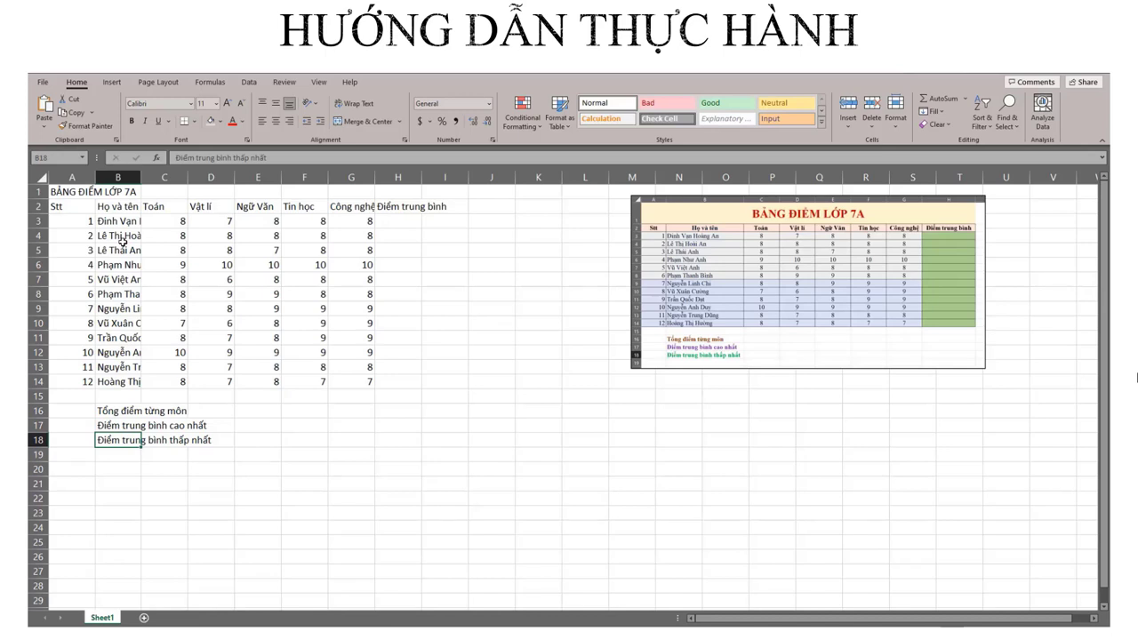
{"action": "left_click_drag", "start_coordinate": [141, 178], "coordinate": [200, 187]}
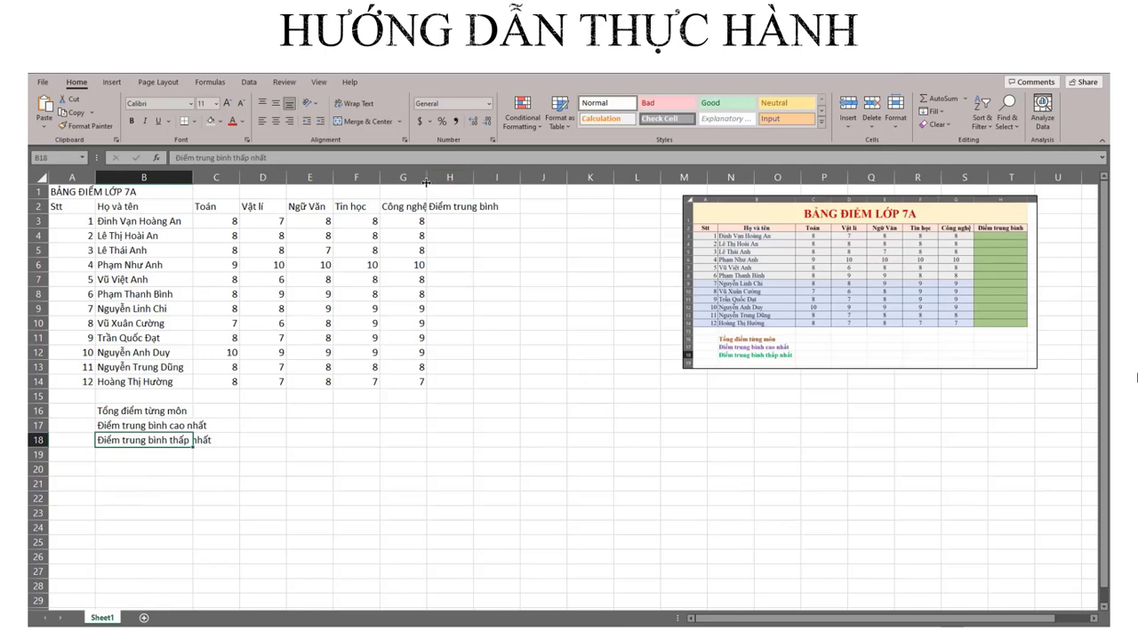
{"action": "left_click_drag", "start_coordinate": [427, 182], "coordinate": [555, 178]}
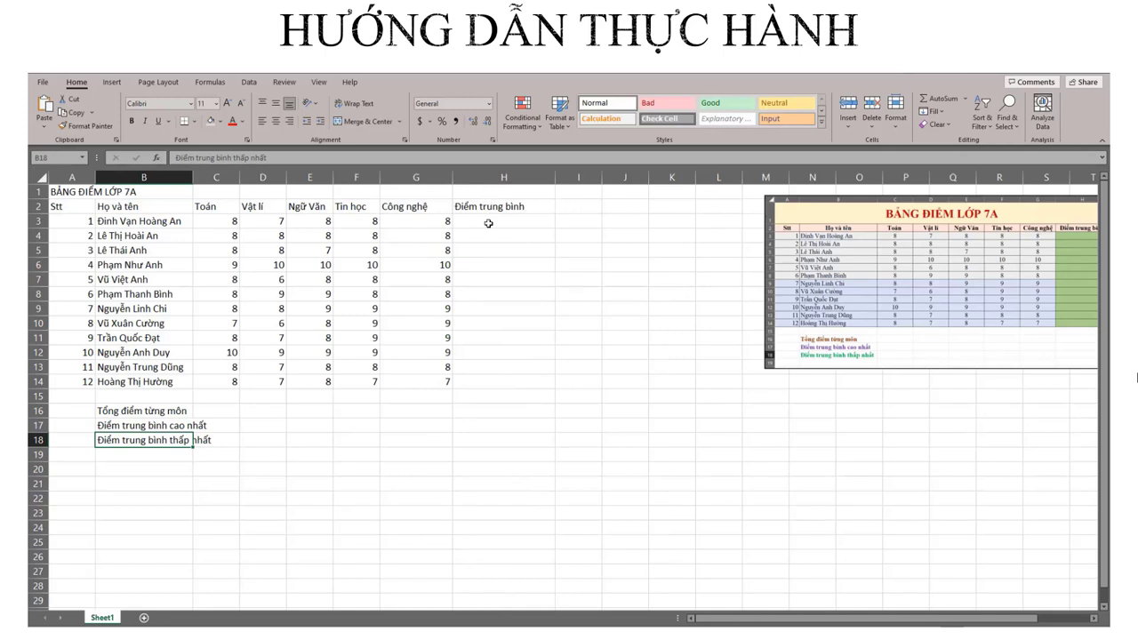
- Calculate the first student's average score in H3 with the formula =AVERAGE(C3:G3)
{"action": "left_click", "coordinate": [488, 223]}
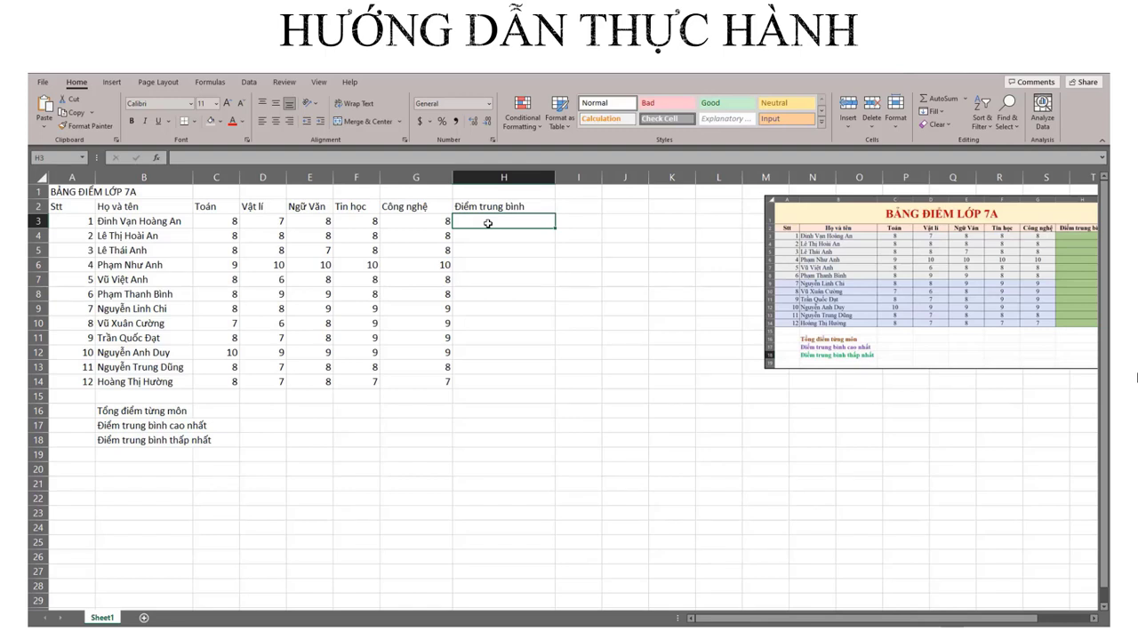
{"action": "type", "text": "=a"}
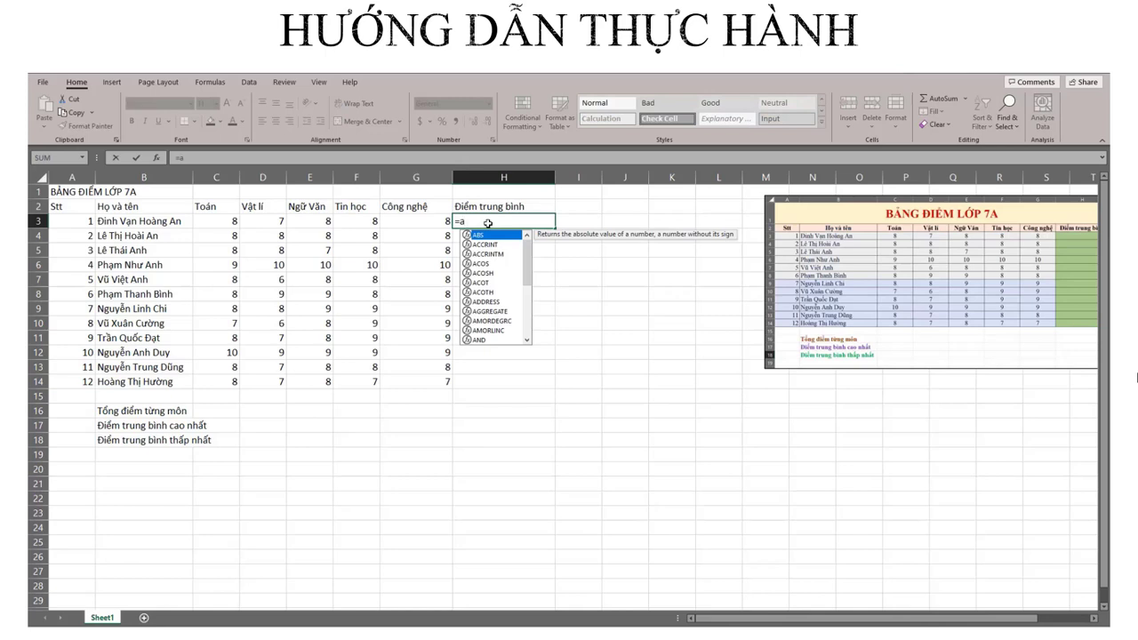
{"action": "type", "text": "v"}
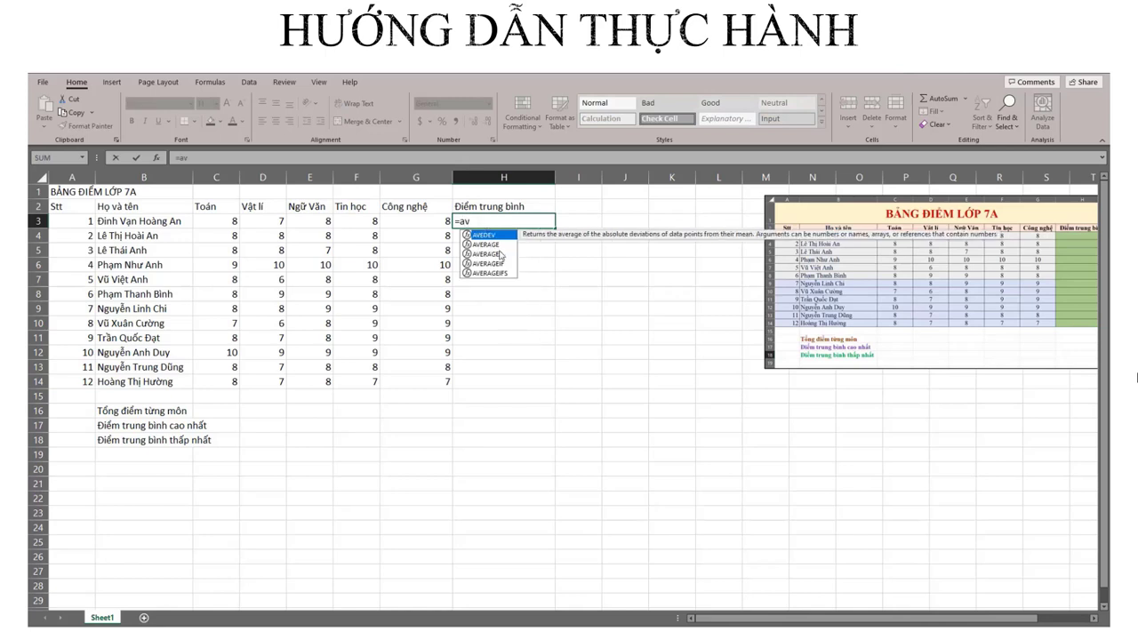
{"action": "double_click", "coordinate": [496, 244]}
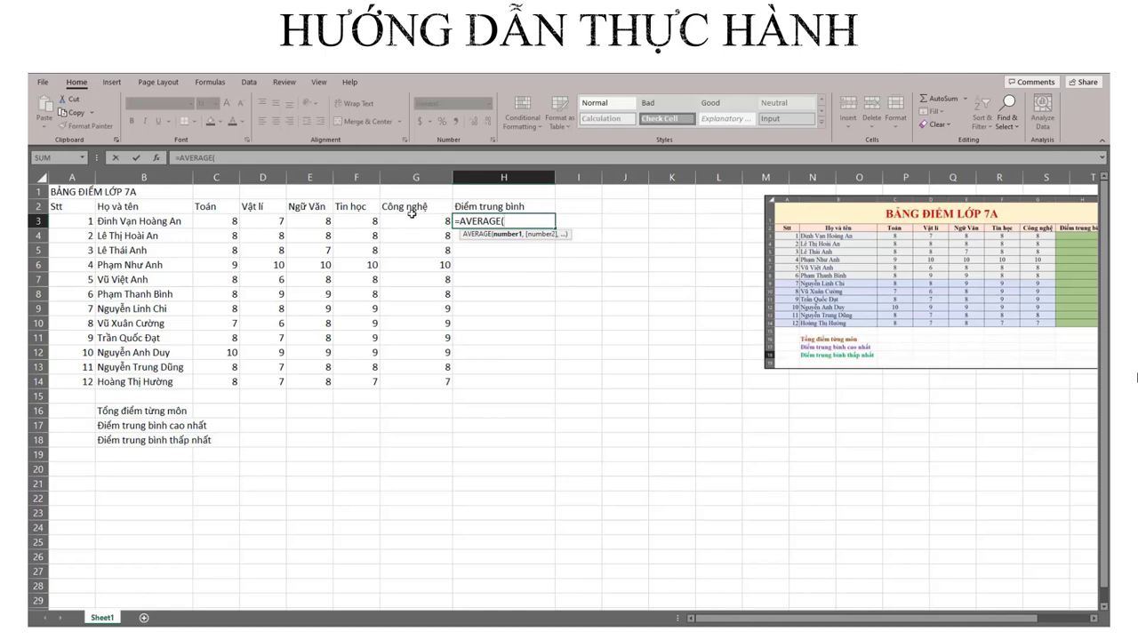
{"action": "left_click_drag", "start_coordinate": [215, 218], "coordinate": [422, 225]}
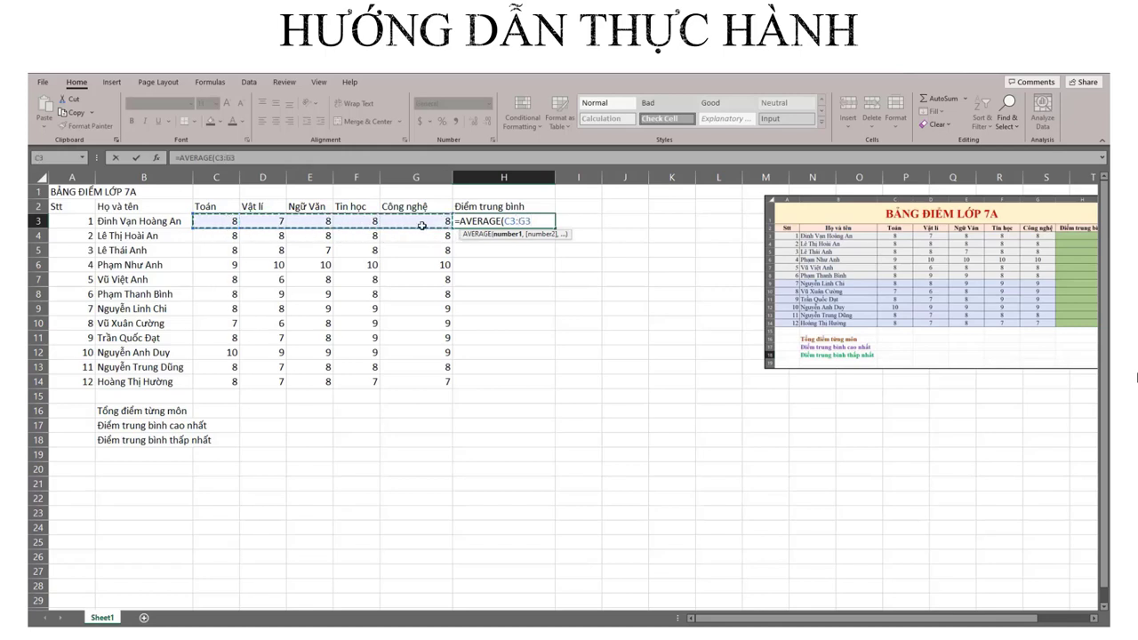
{"action": "type", "text": ")"}
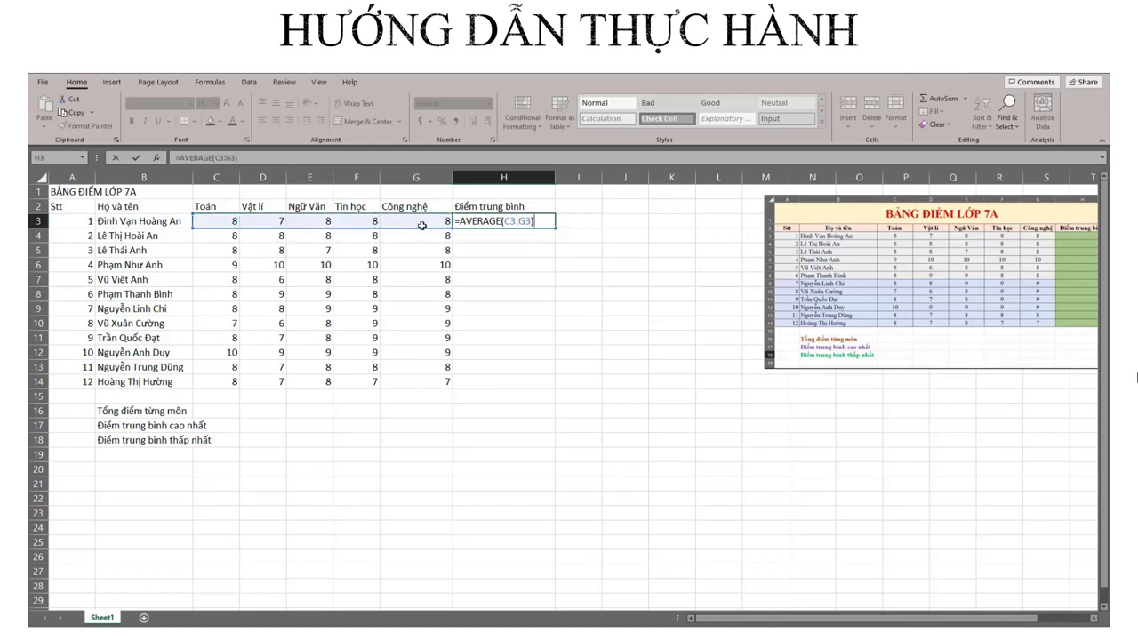
{"action": "key", "text": "Return"}
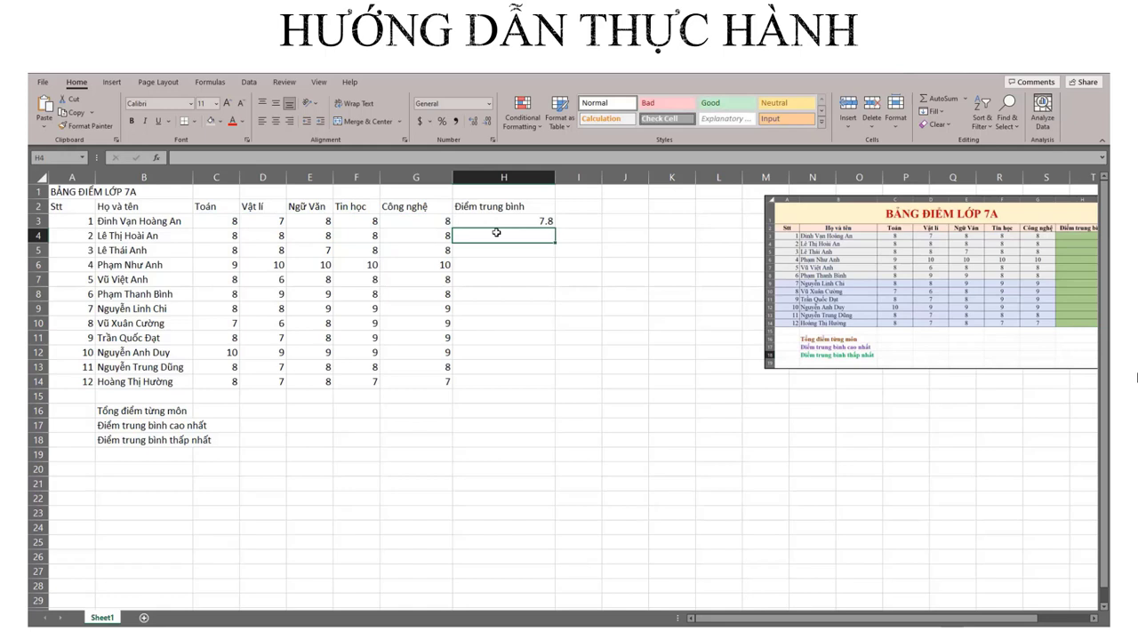
- Fill the average formula from H3 down to H14 and widen column B to fit the summary labels below the table
{"action": "left_click", "coordinate": [541, 221]}
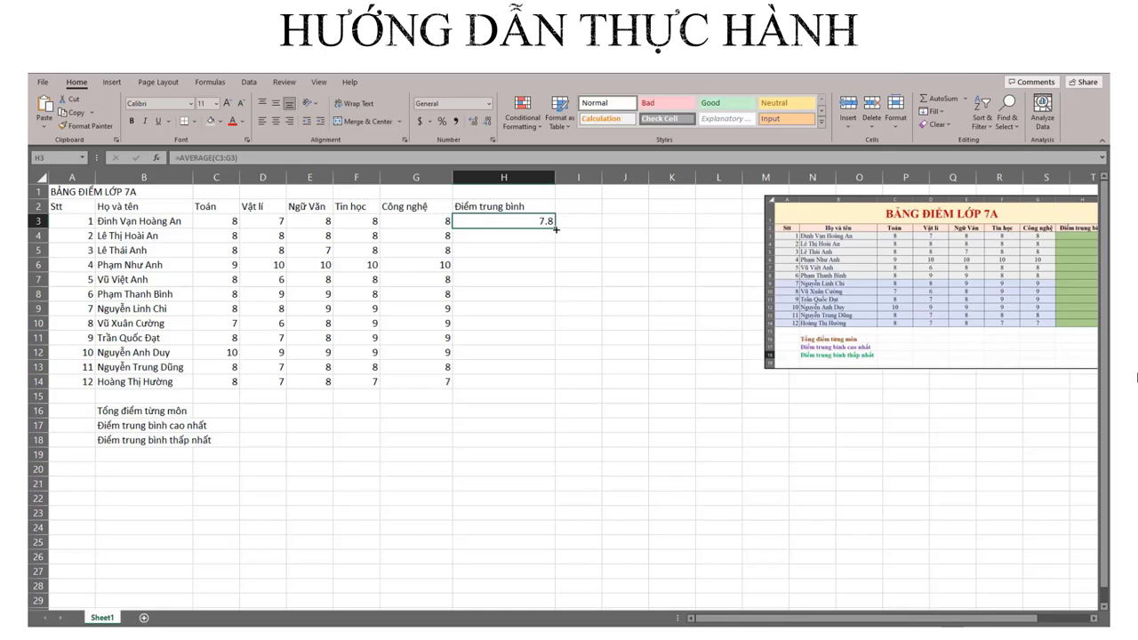
{"action": "left_click_drag", "start_coordinate": [555, 228], "coordinate": [527, 389]}
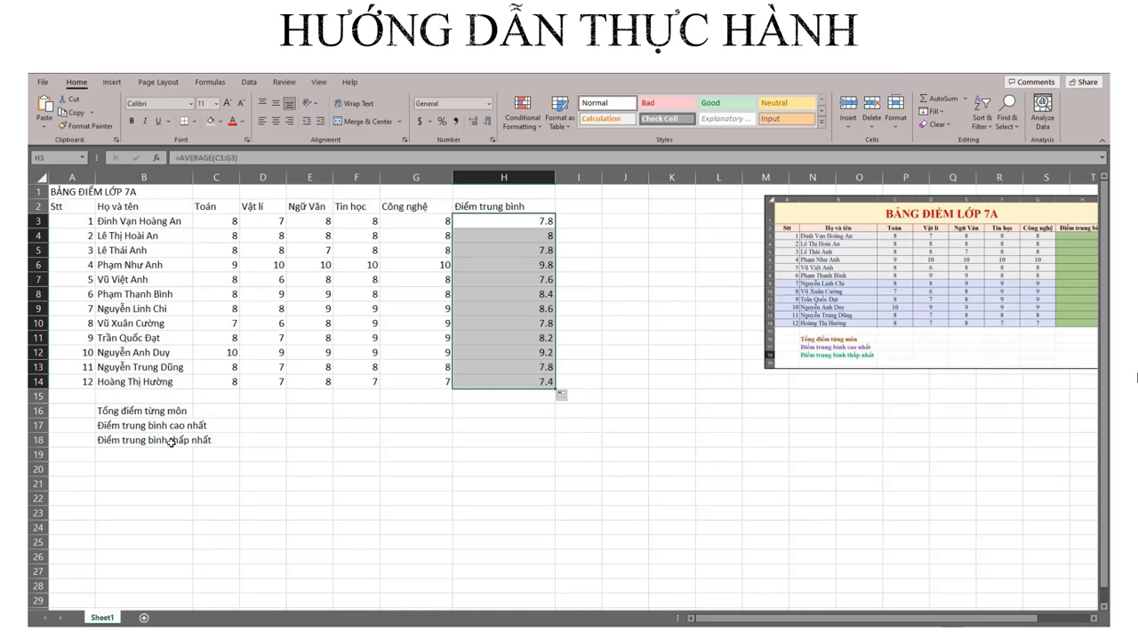
{"action": "left_click_drag", "start_coordinate": [193, 177], "coordinate": [227, 182]}
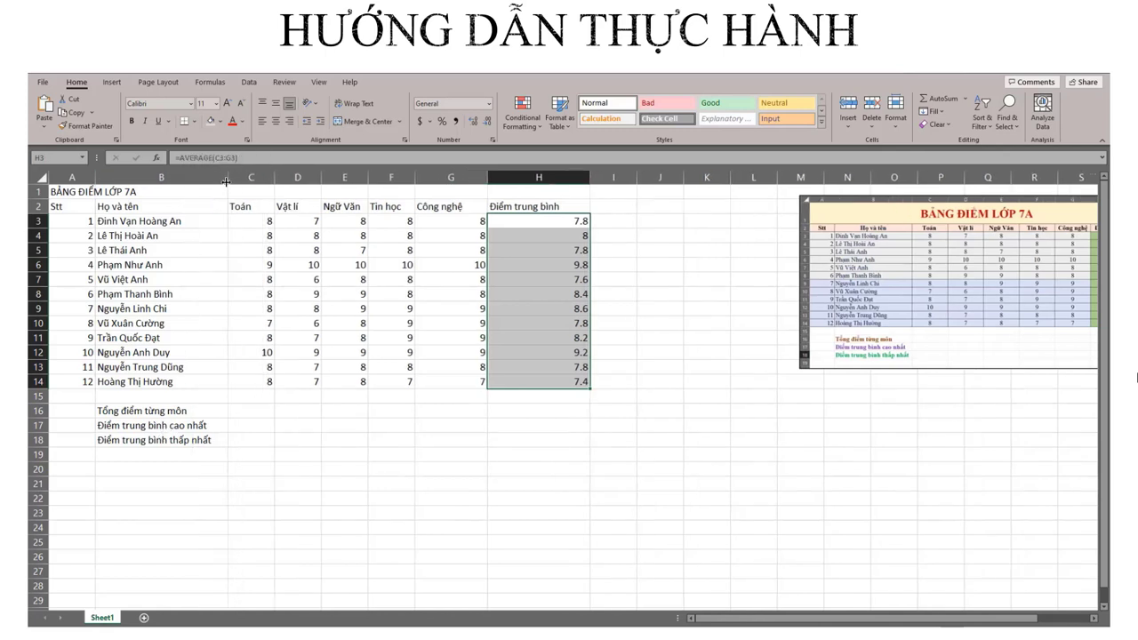
- Total the Toán scores in C16 with the formula =SUM(C3:C14)
{"action": "left_click", "coordinate": [247, 413]}
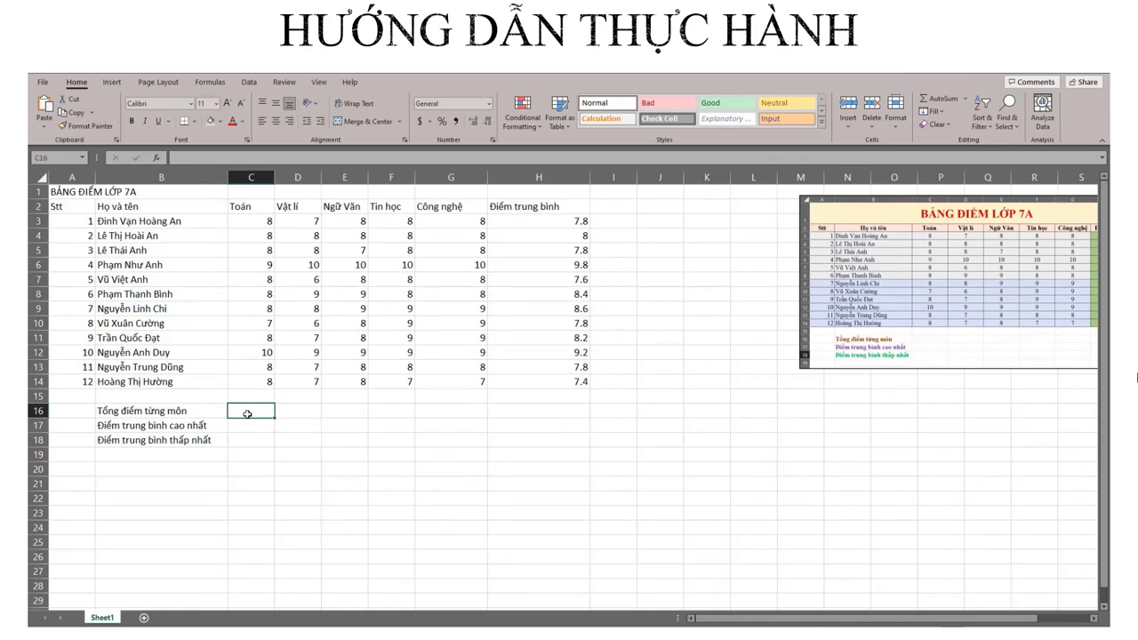
{"action": "type", "text": "=sum"}
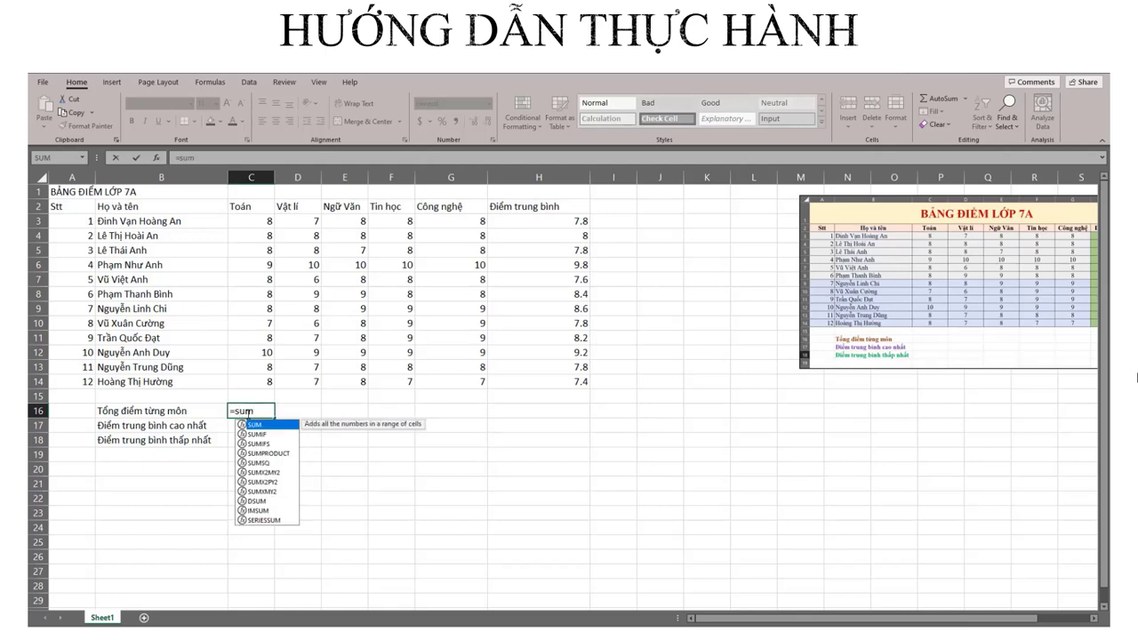
{"action": "double_click", "coordinate": [253, 424]}
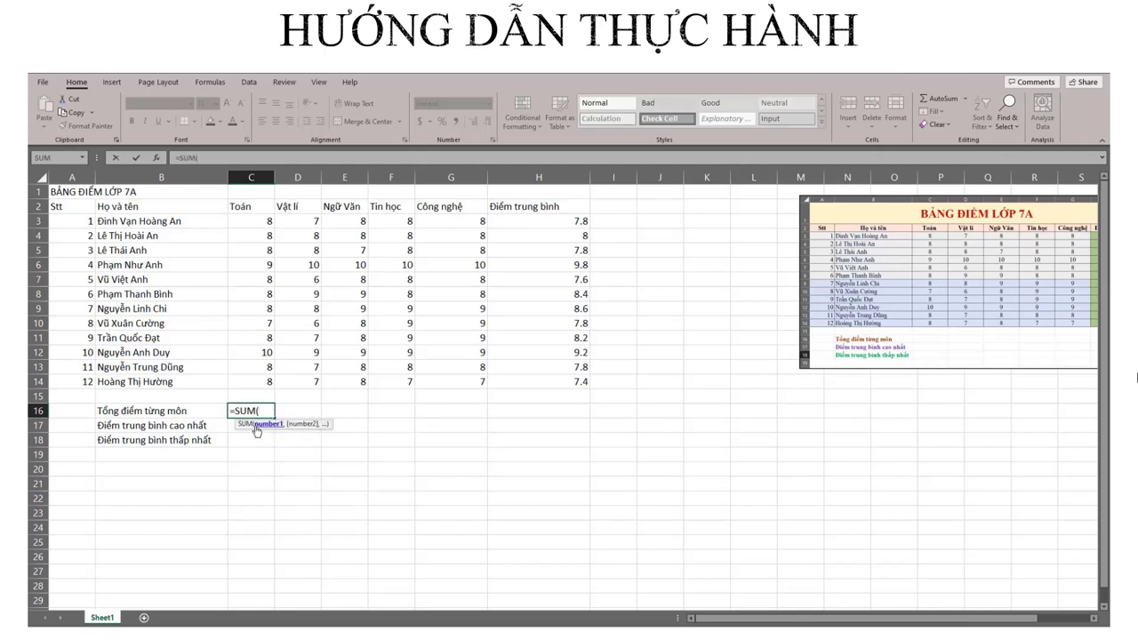
{"action": "left_click", "coordinate": [254, 221]}
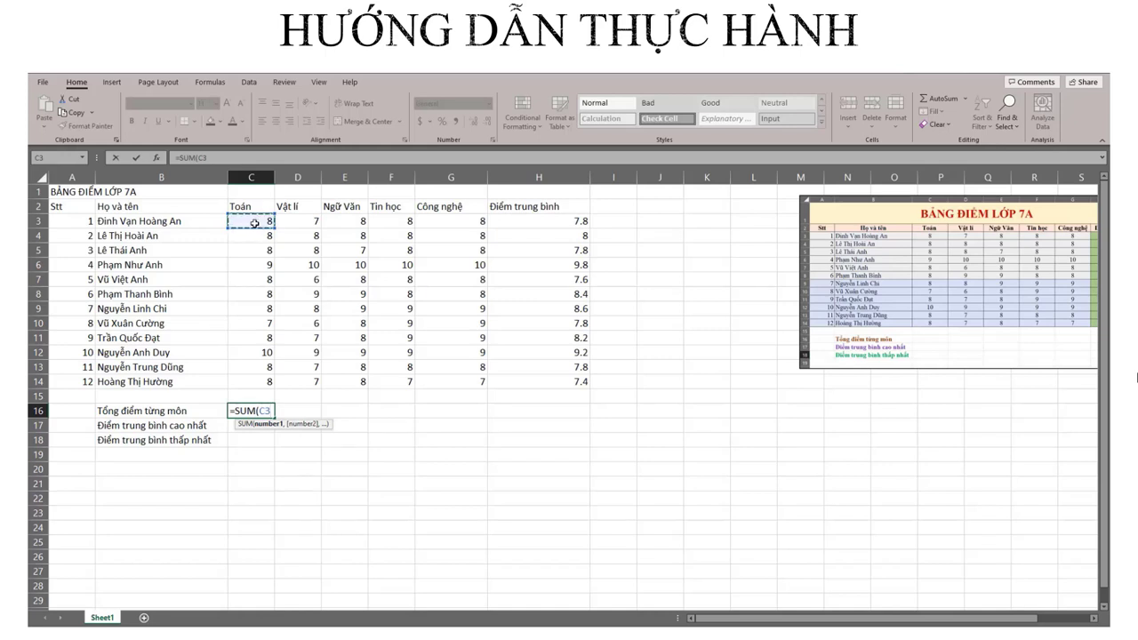
{"action": "left_click_drag", "start_coordinate": [254, 221], "coordinate": [249, 380]}
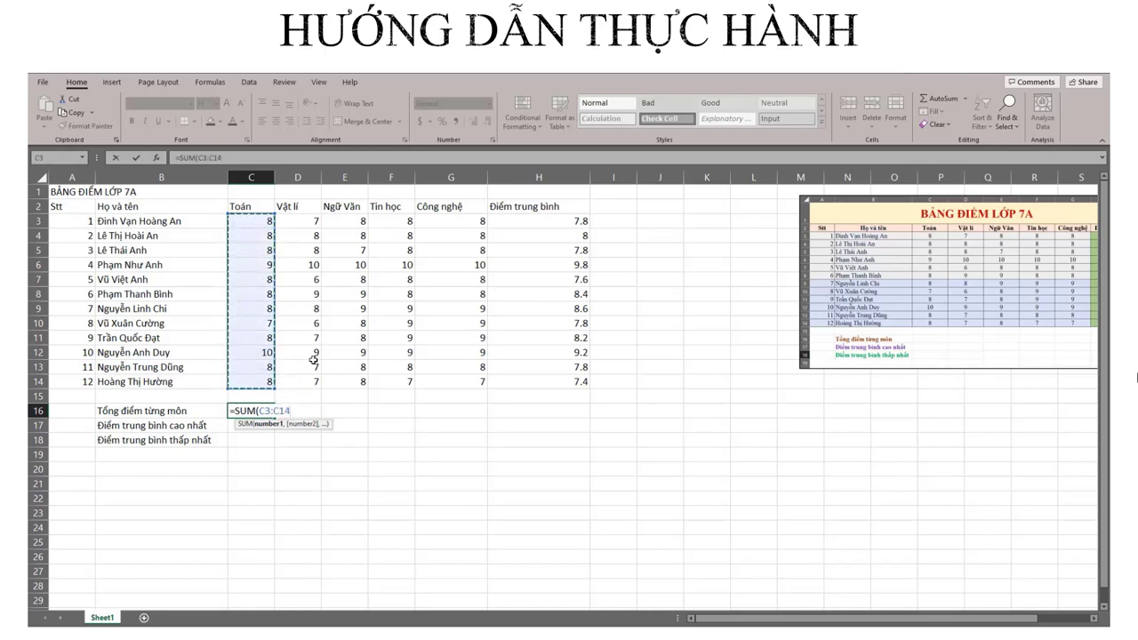
{"action": "type", "text": ")"}
{"action": "key", "text": "Return"}
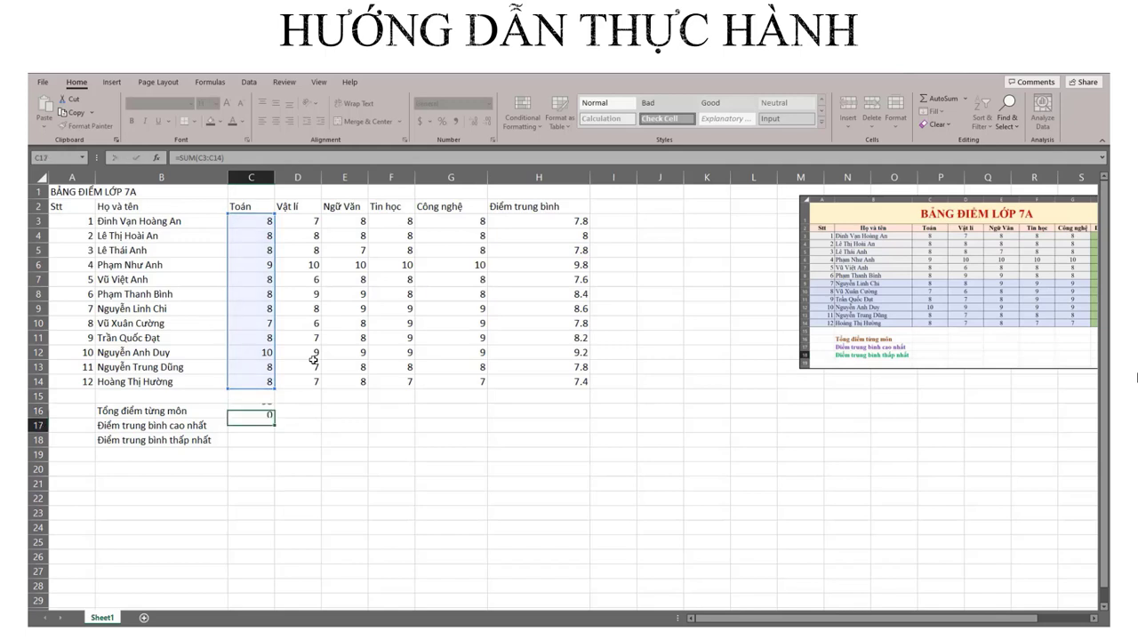
- Copy the total formula from C16 and paste it into D16:G16 for the remaining subjects
{"action": "left_click", "coordinate": [241, 413]}
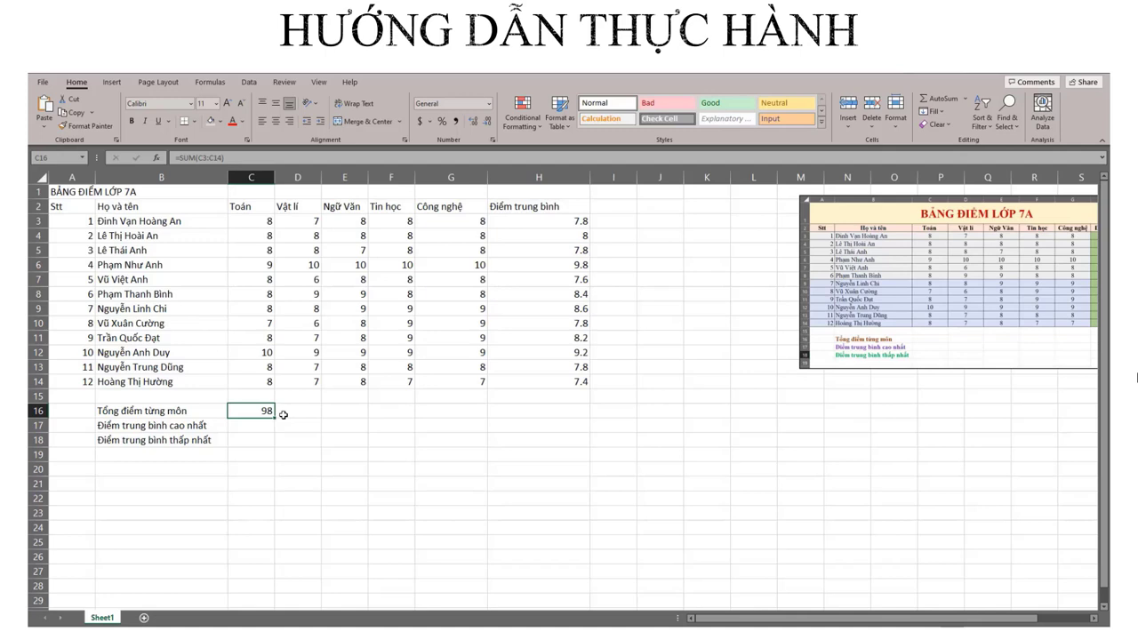
{"action": "right_click", "coordinate": [251, 411]}
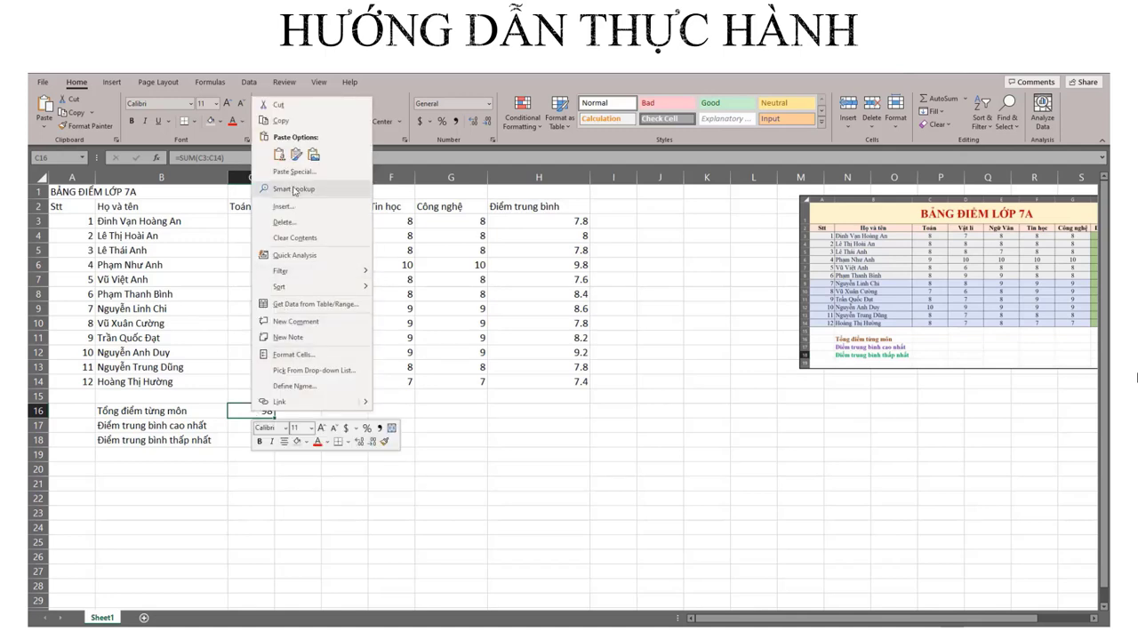
{"action": "left_click", "coordinate": [276, 125]}
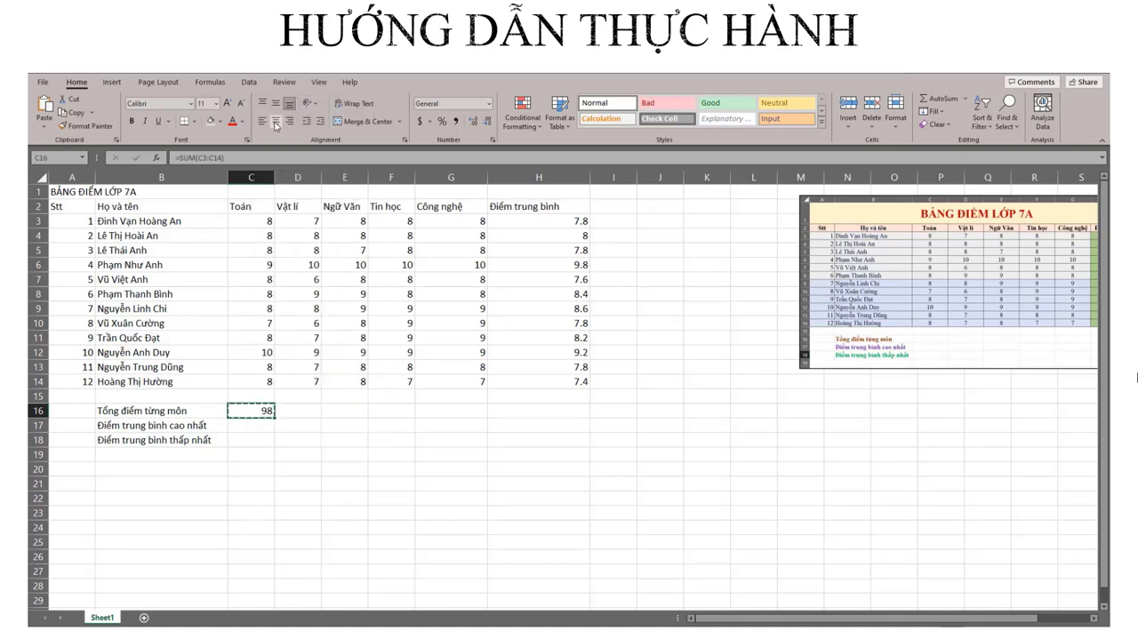
{"action": "left_click", "coordinate": [300, 410]}
{"action": "left_click_drag", "start_coordinate": [301, 410], "coordinate": [436, 410]}
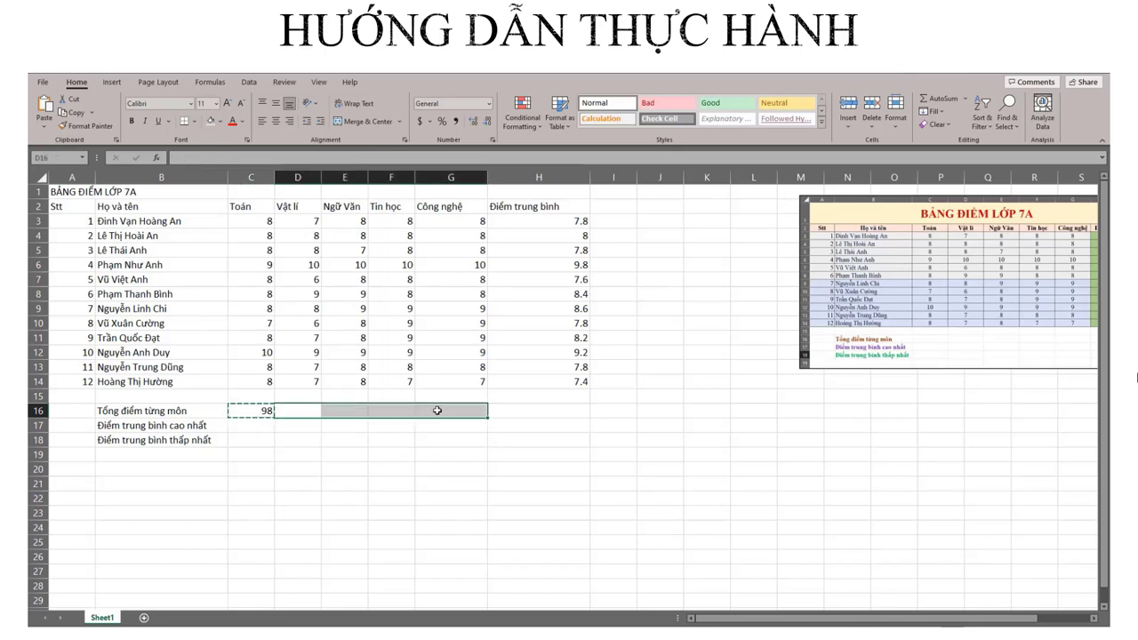
{"action": "right_click", "coordinate": [435, 408]}
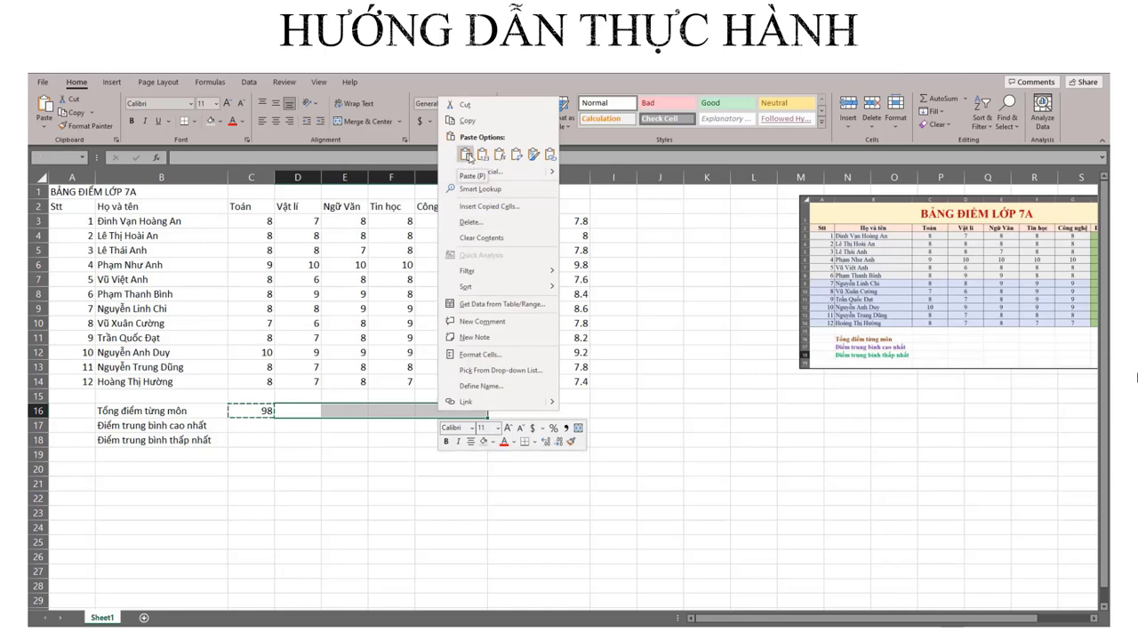
{"action": "left_click", "coordinate": [467, 155]}
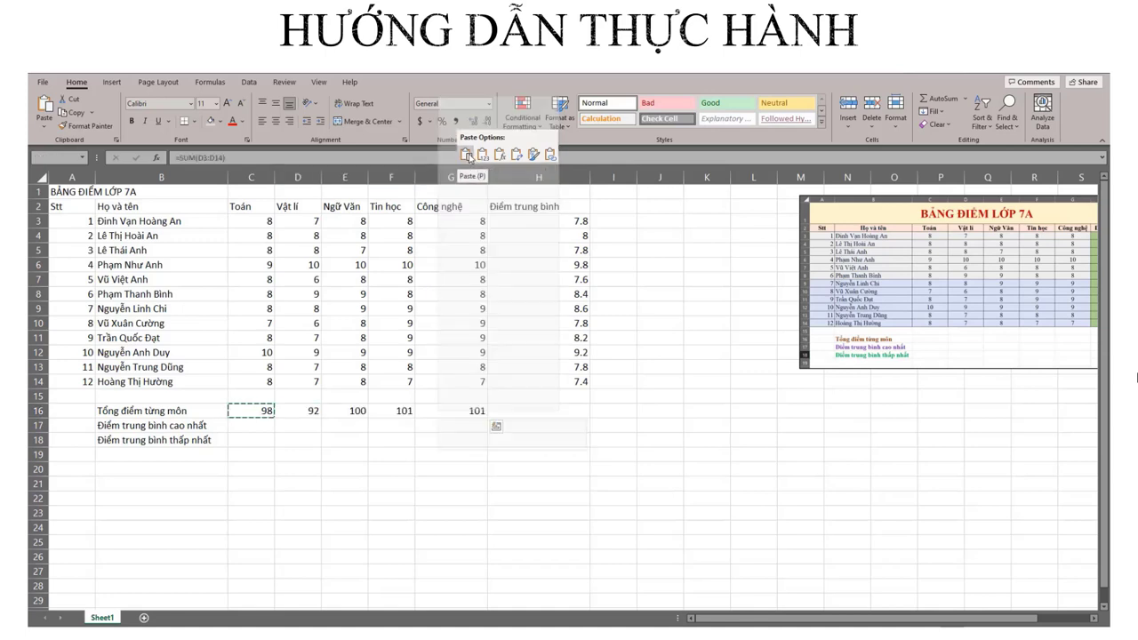
- Inspect the ranges used by the pasted SUM formulas in D16 and G16, leaving them as they are
{"action": "left_click", "coordinate": [307, 409]}
{"action": "double_click", "coordinate": [319, 412]}
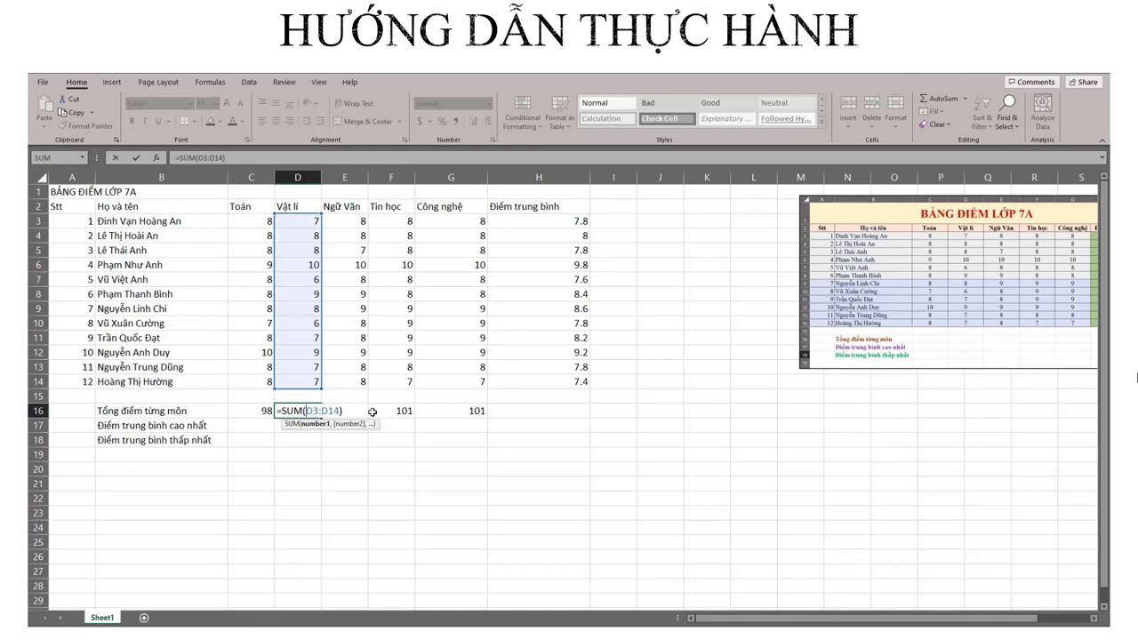
{"action": "key", "text": "Return"}
{"action": "double_click", "coordinate": [436, 410]}
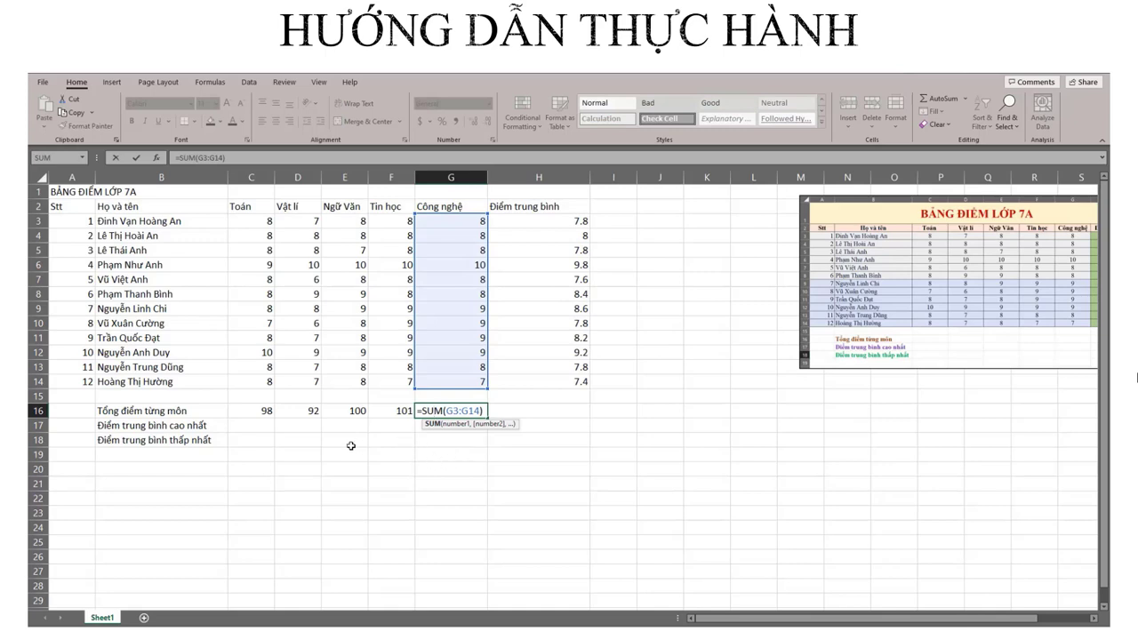
{"action": "key", "text": "Return"}
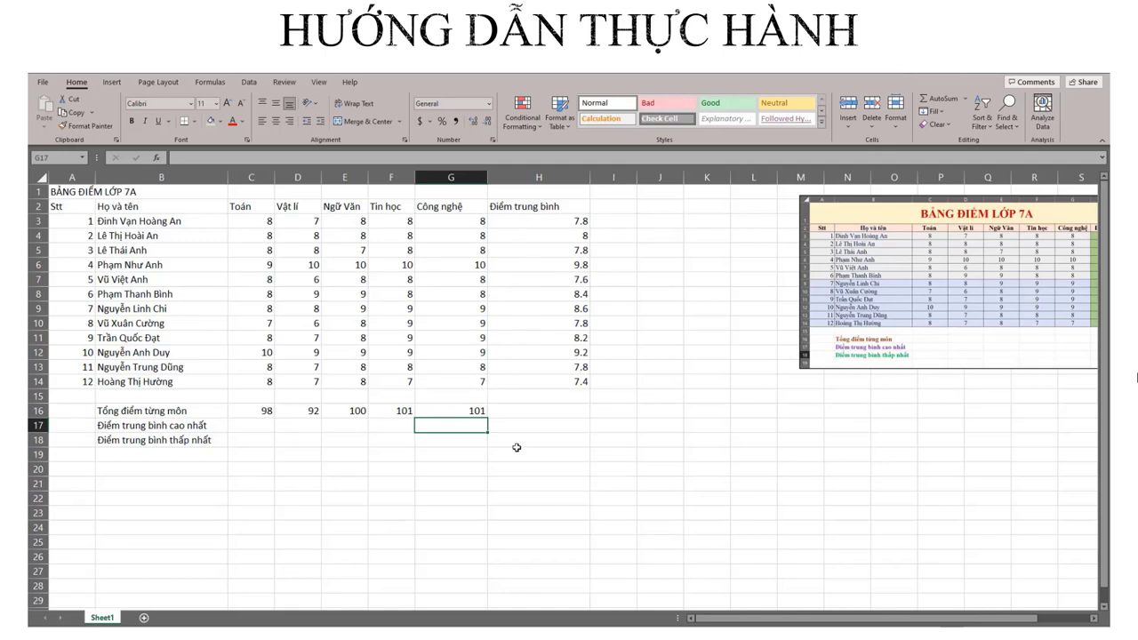
- Calculate the highest average in C17 with the formula =MAX(H3:H14) and compare it with the matching score in H6
{"action": "left_click", "coordinate": [257, 427]}
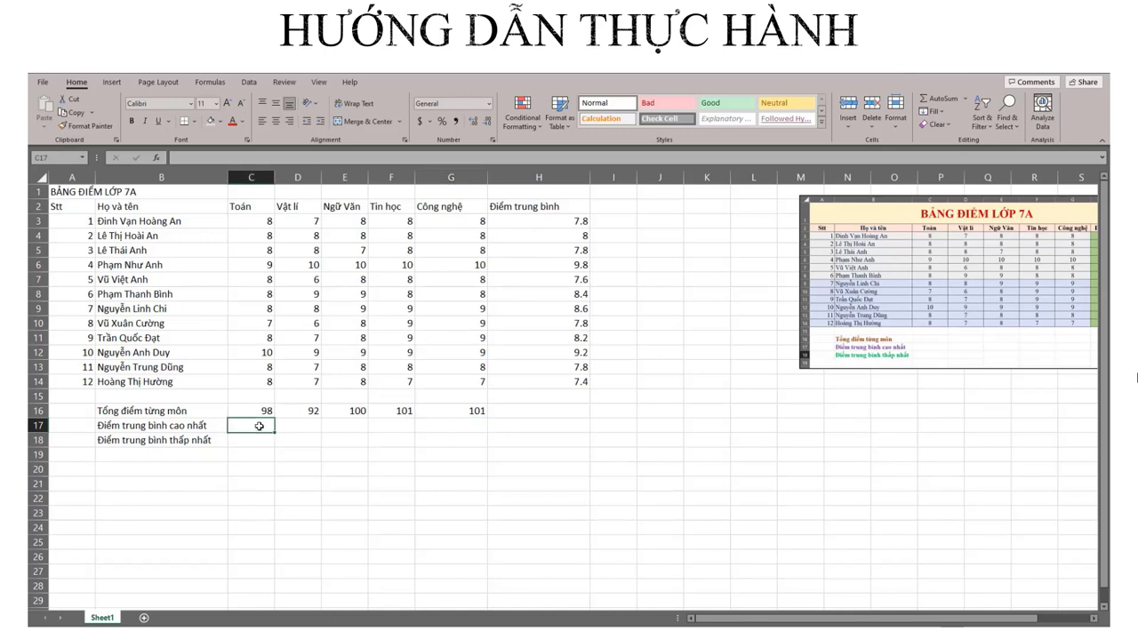
{"action": "type", "text": "="}
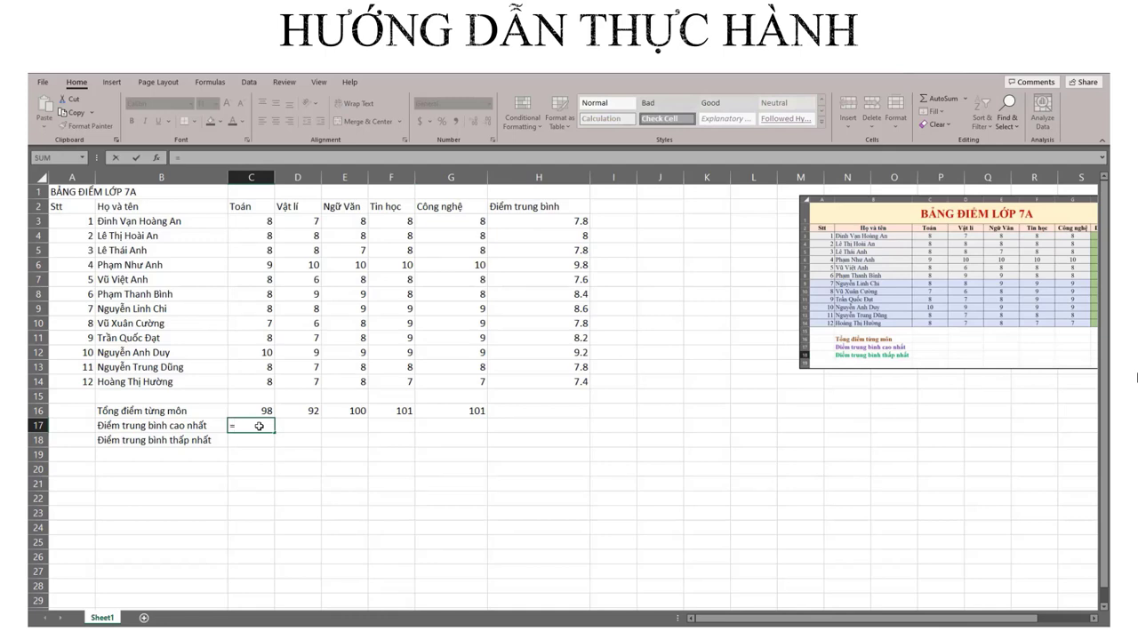
{"action": "type", "text": "m"}
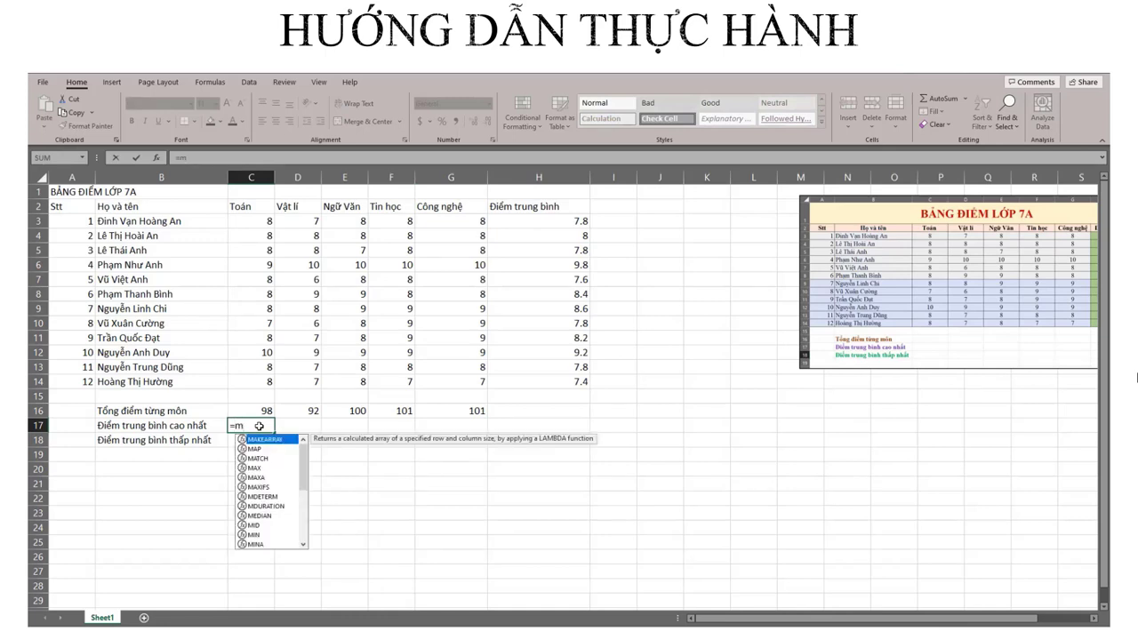
{"action": "type", "text": "ax"}
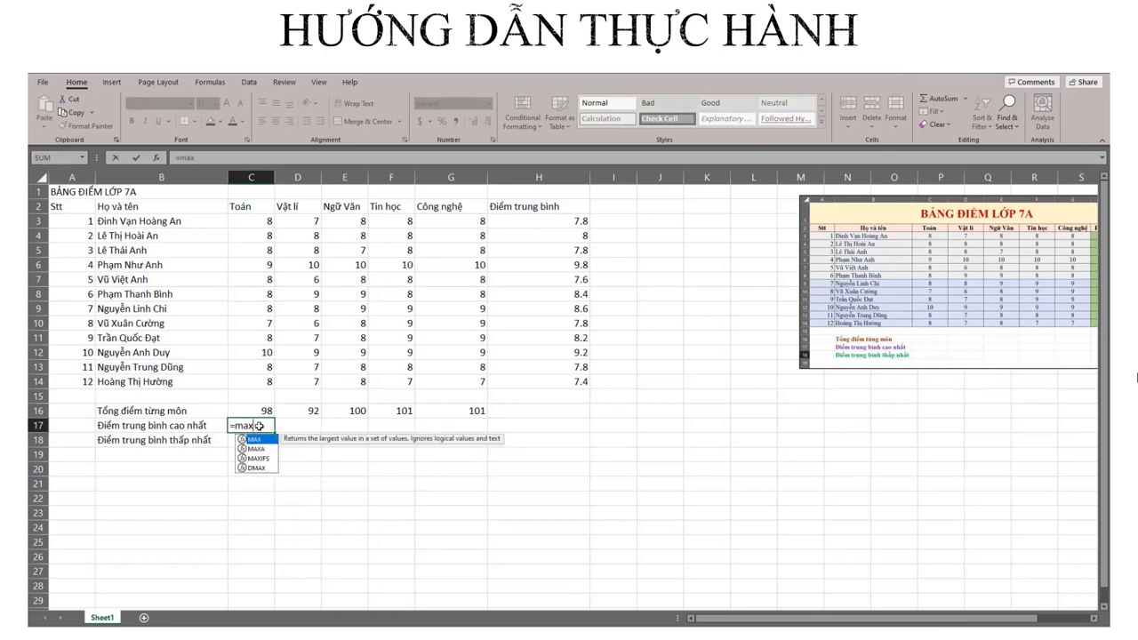
{"action": "double_click", "coordinate": [256, 439]}
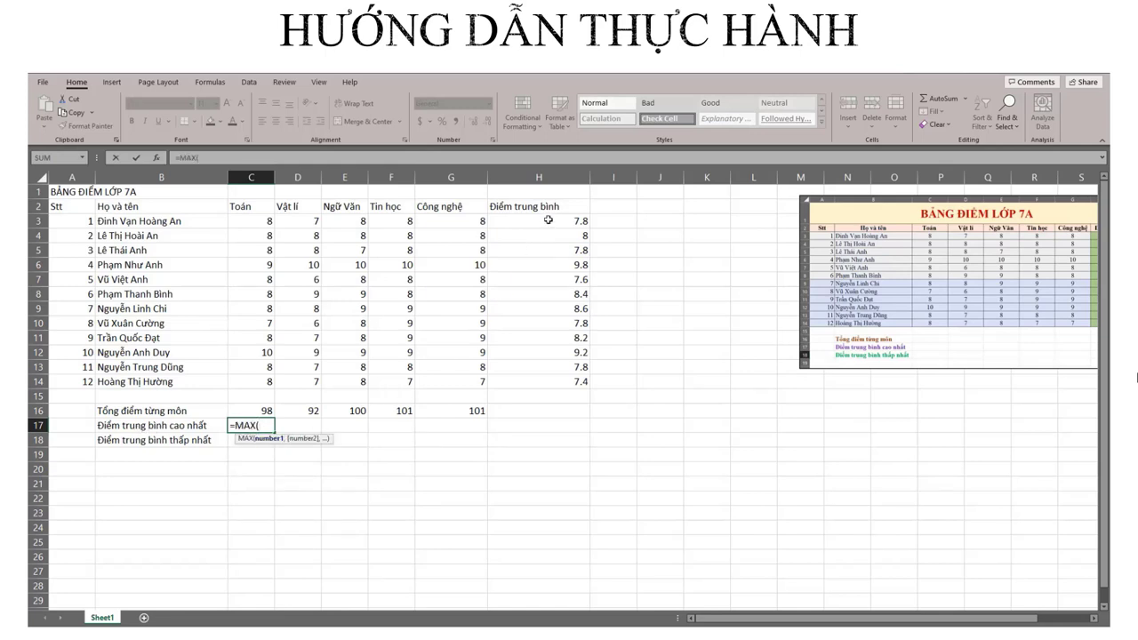
{"action": "left_click_drag", "start_coordinate": [549, 219], "coordinate": [541, 382]}
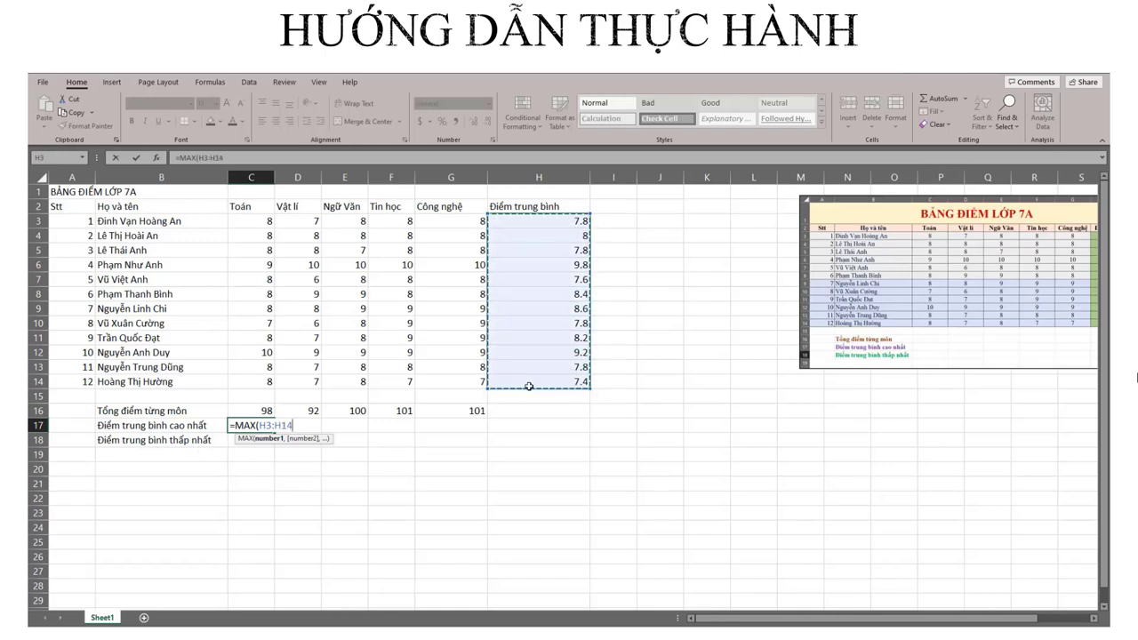
{"action": "type", "text": ")"}
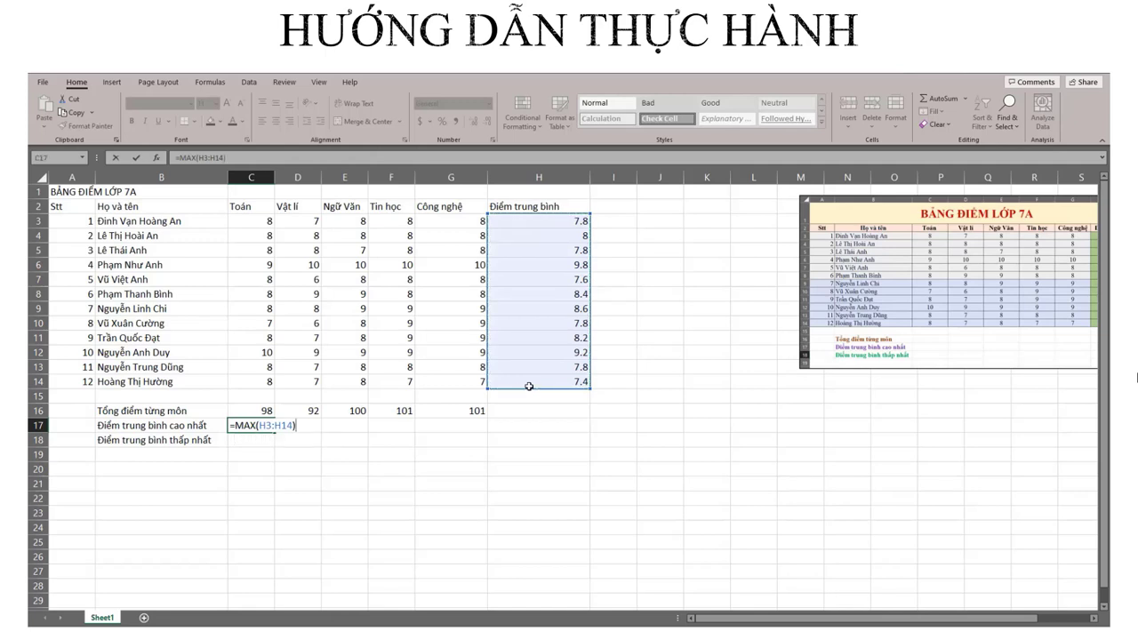
{"action": "key", "text": "Return"}
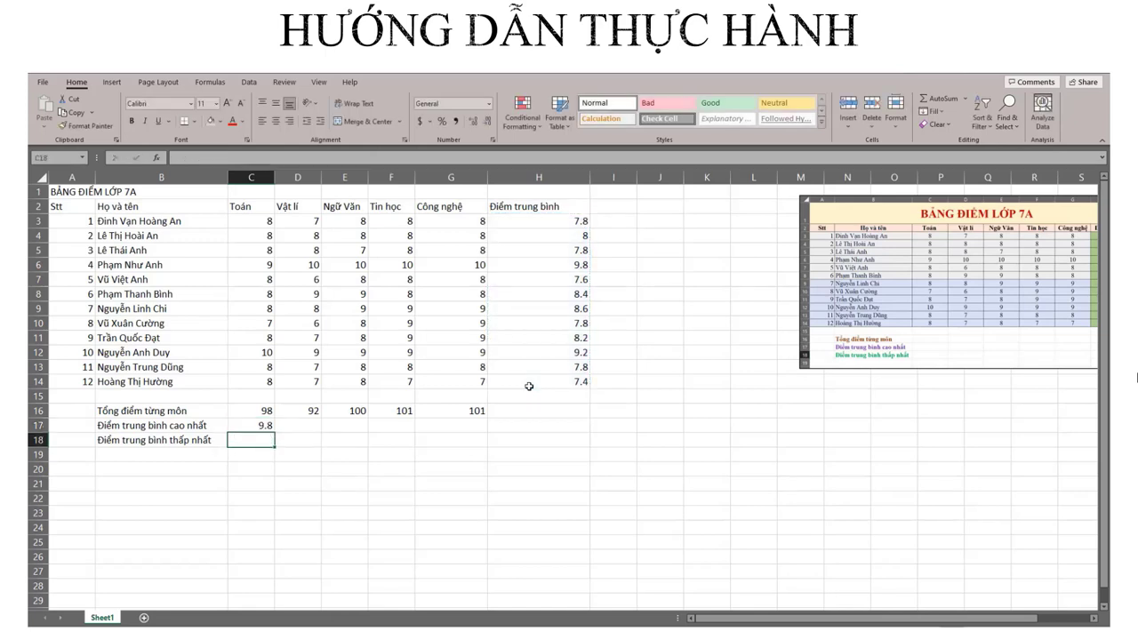
{"action": "left_click", "coordinate": [253, 427]}
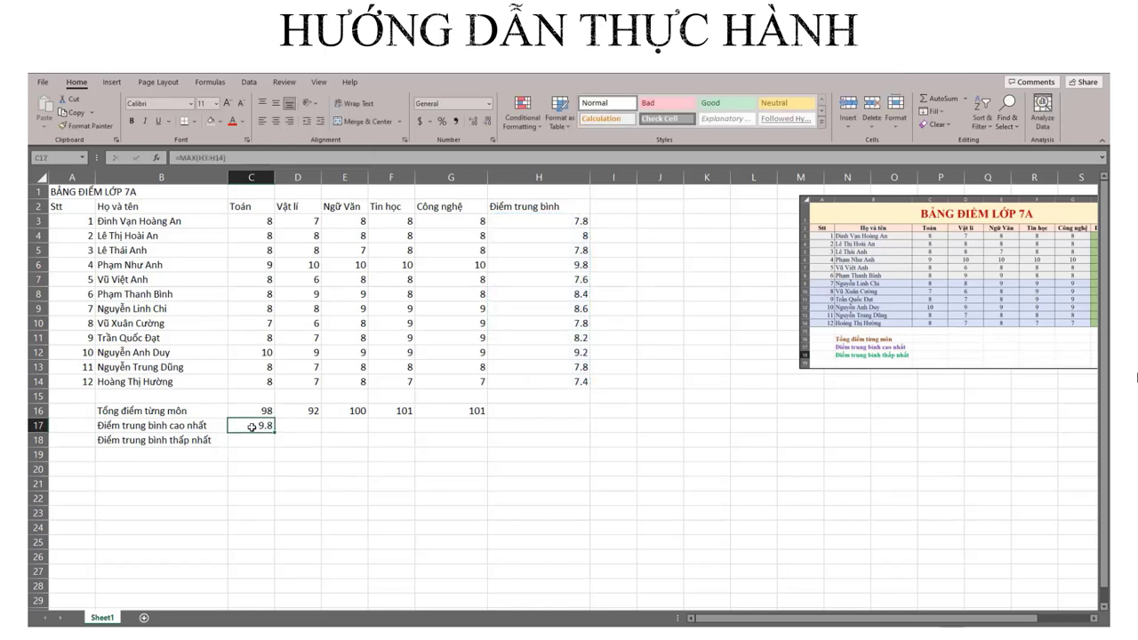
{"action": "left_click", "coordinate": [558, 267]}
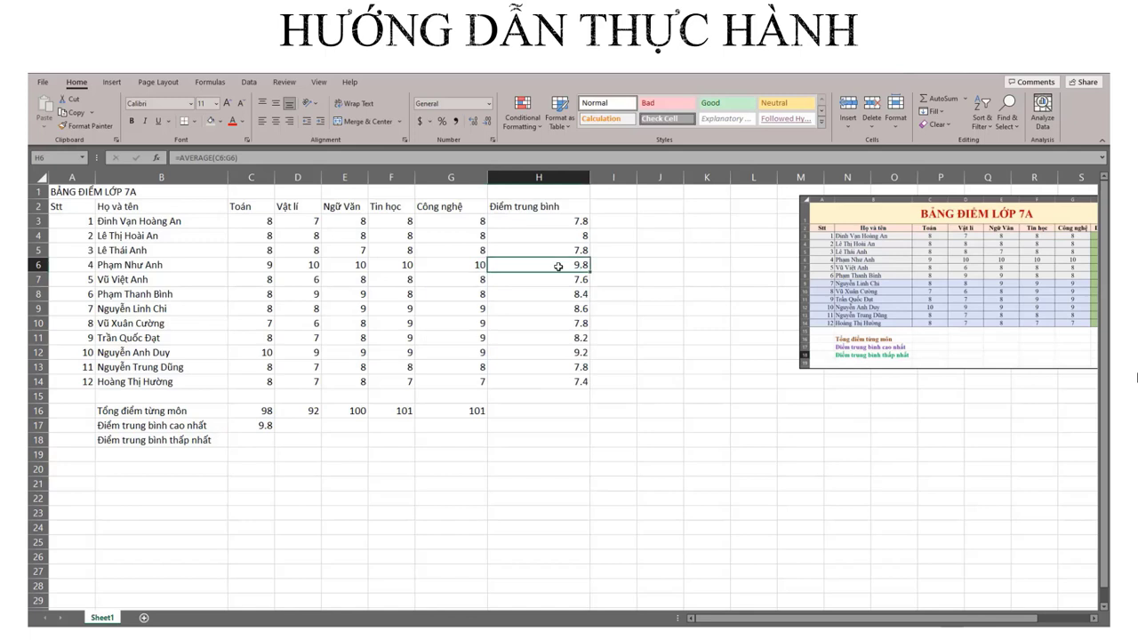
- Calculate the lowest average in C18 with the formula =MIN(H3:H14) and compare it with the matching score in H14
{"action": "left_click", "coordinate": [246, 441]}
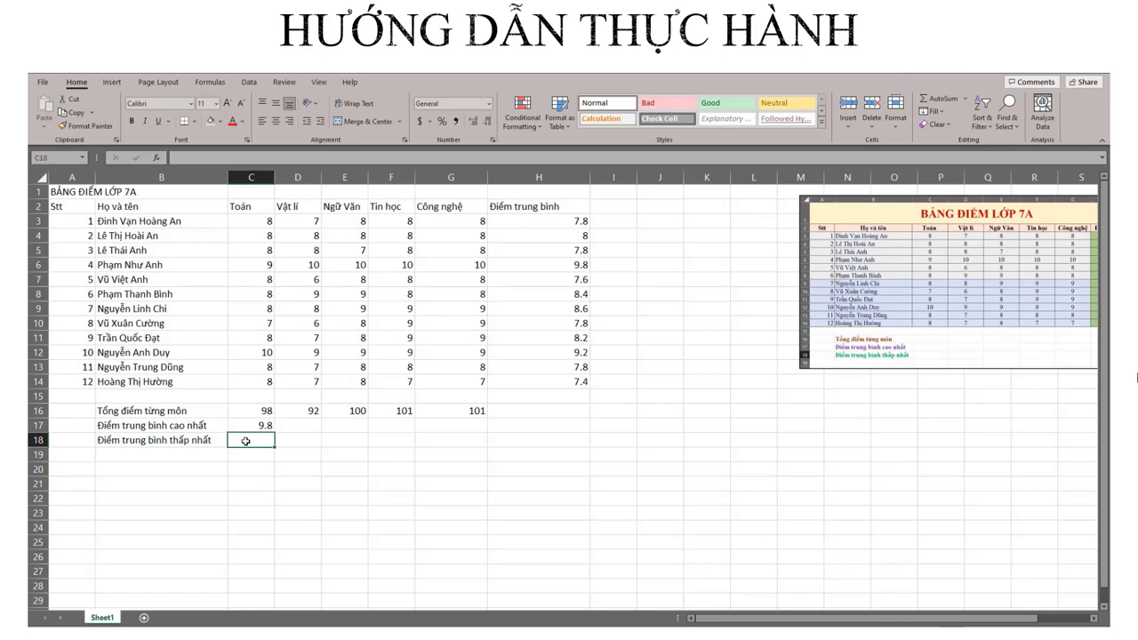
{"action": "type", "text": "="}
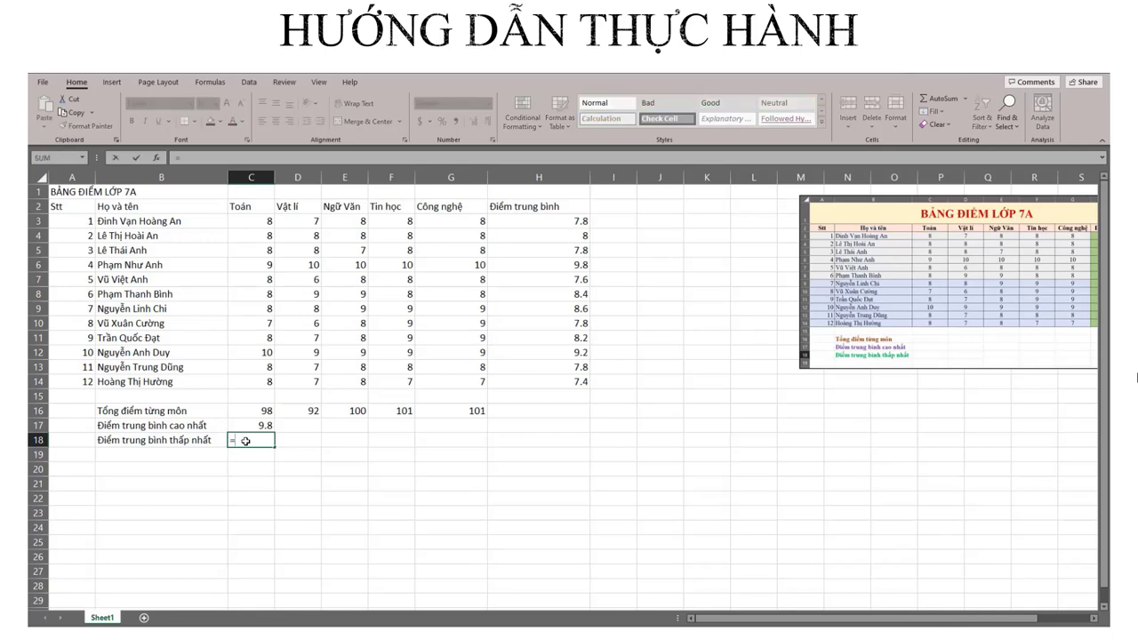
{"action": "type", "text": "mi"}
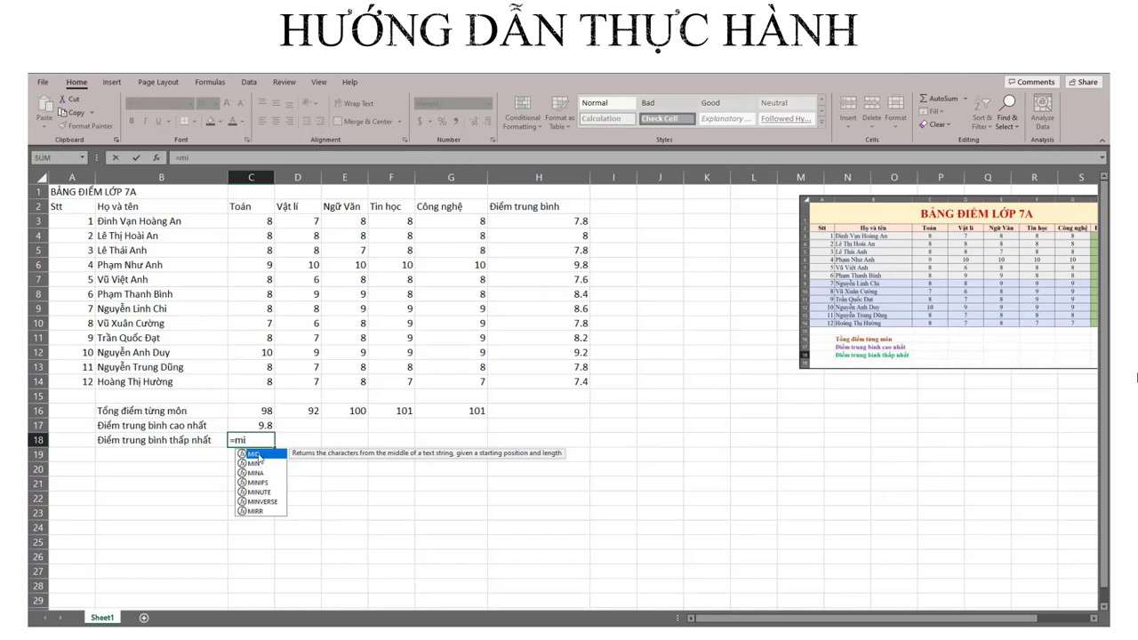
{"action": "double_click", "coordinate": [260, 462]}
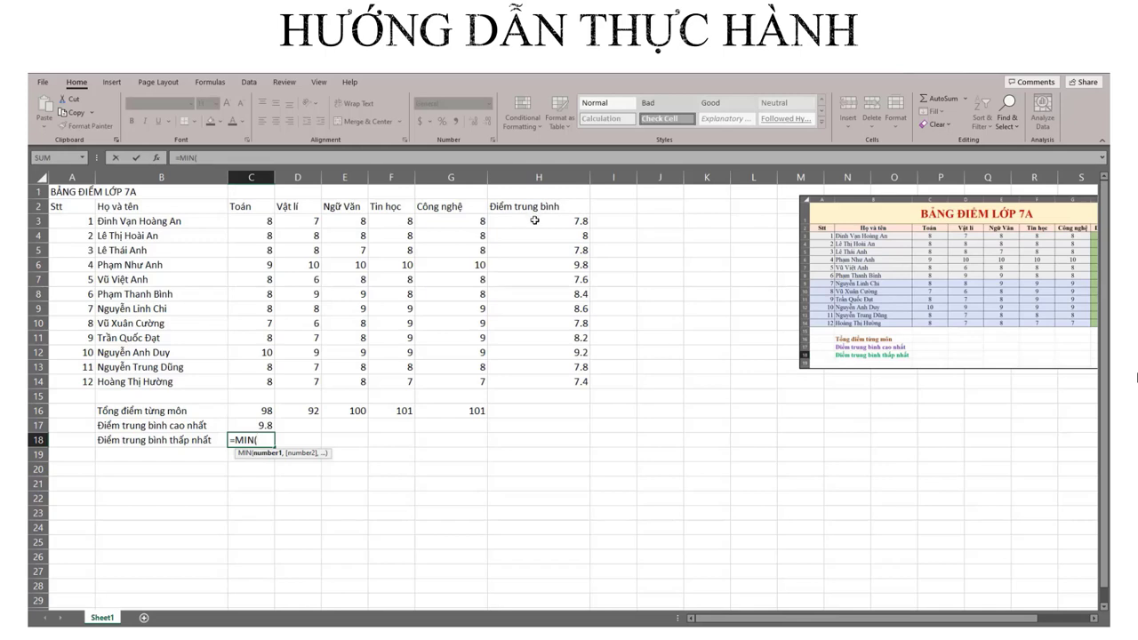
{"action": "left_click_drag", "start_coordinate": [534, 219], "coordinate": [536, 385]}
{"action": "key", "text": "Return"}
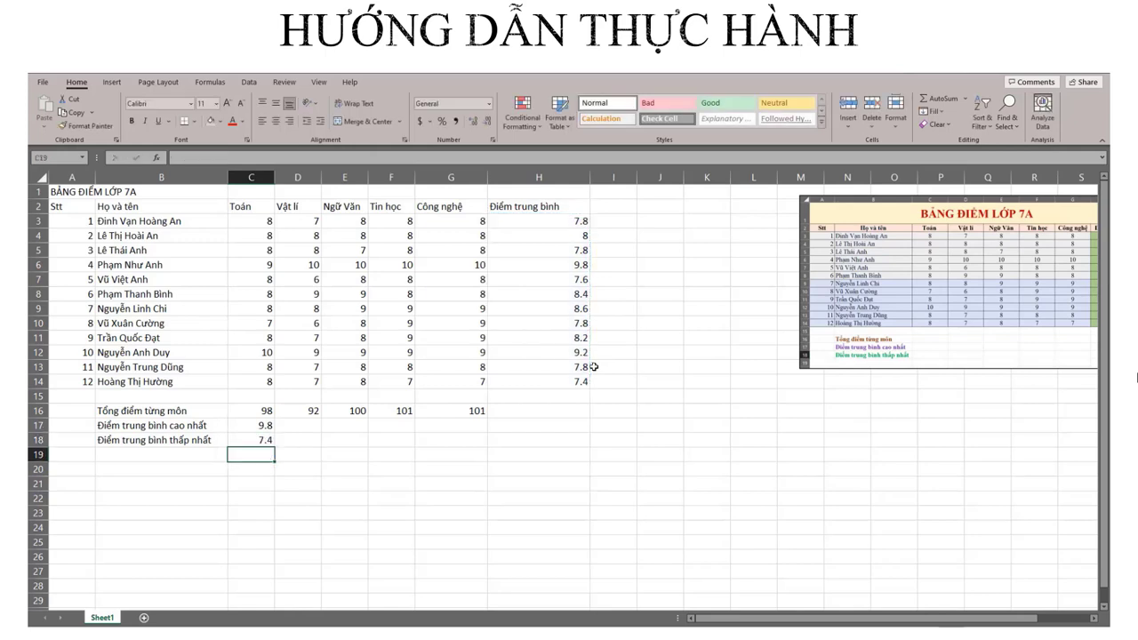
{"action": "left_click", "coordinate": [251, 441]}
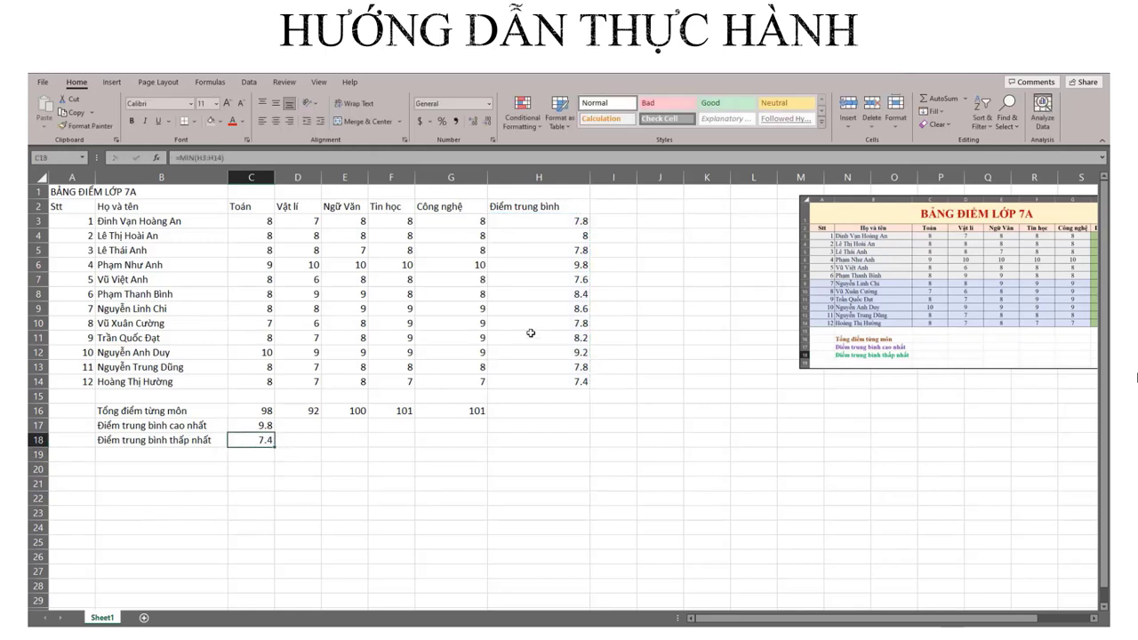
{"action": "left_click", "coordinate": [561, 383]}
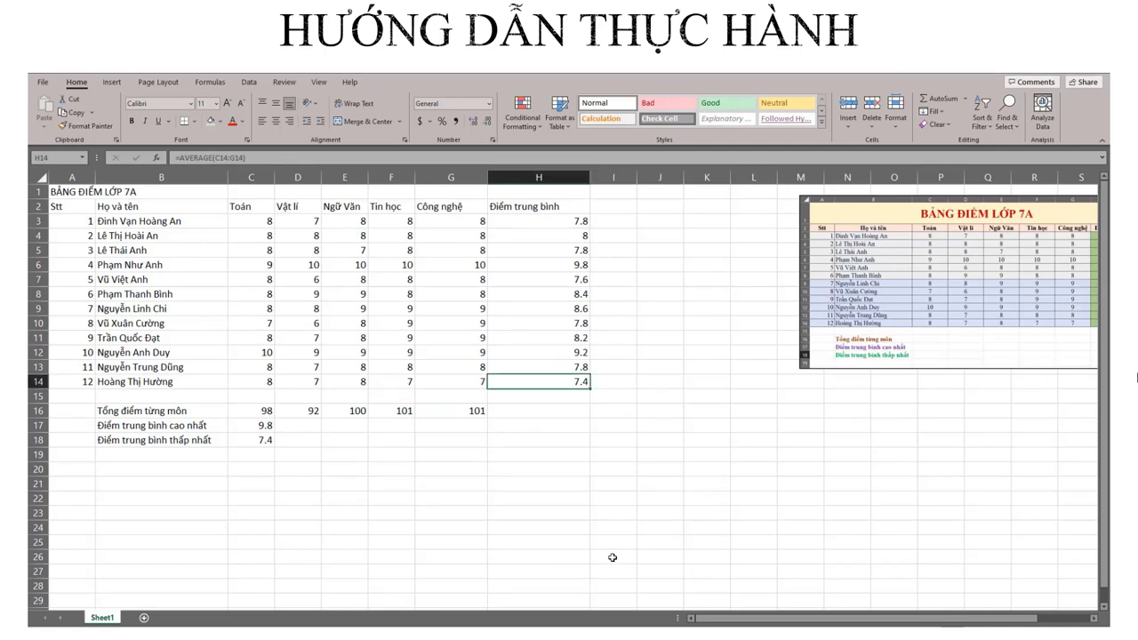
- Move the reference picture closer to the table so it is fully visible and set the entire sheet's font to Times New Roman
{"action": "left_click_drag", "start_coordinate": [930, 243], "coordinate": [832, 258]}
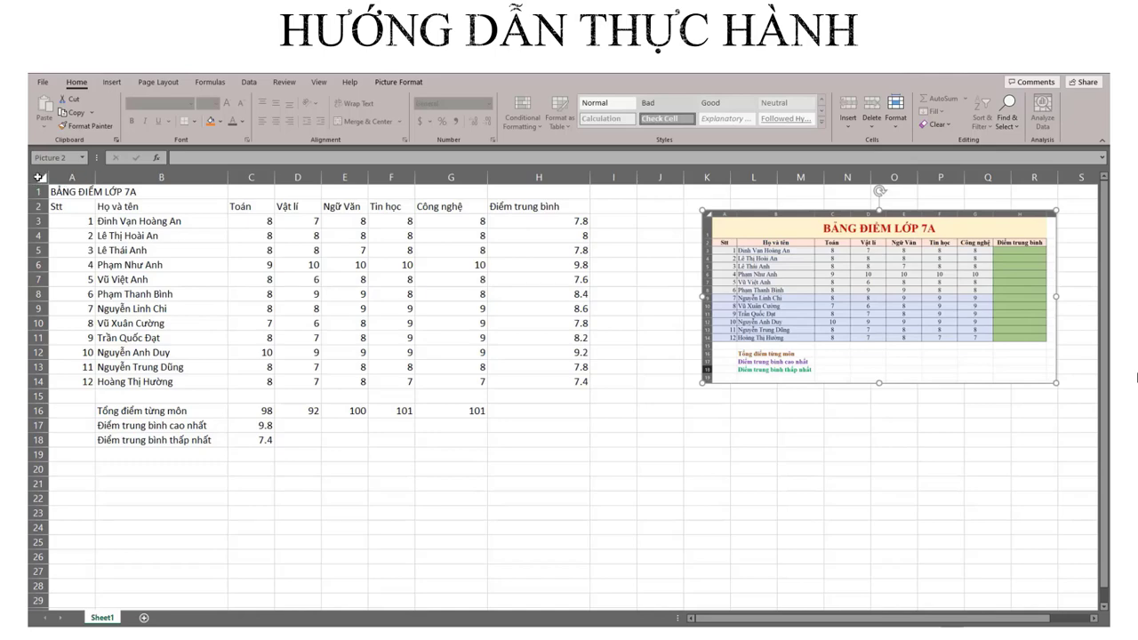
{"action": "left_click", "coordinate": [39, 177]}
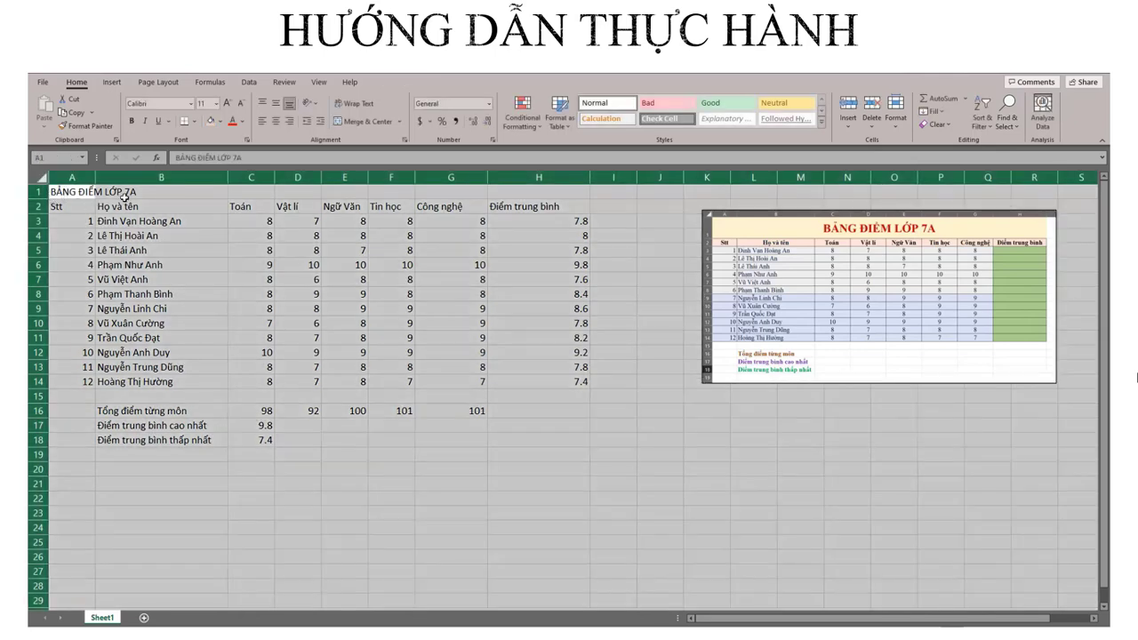
{"action": "left_click", "coordinate": [154, 103]}
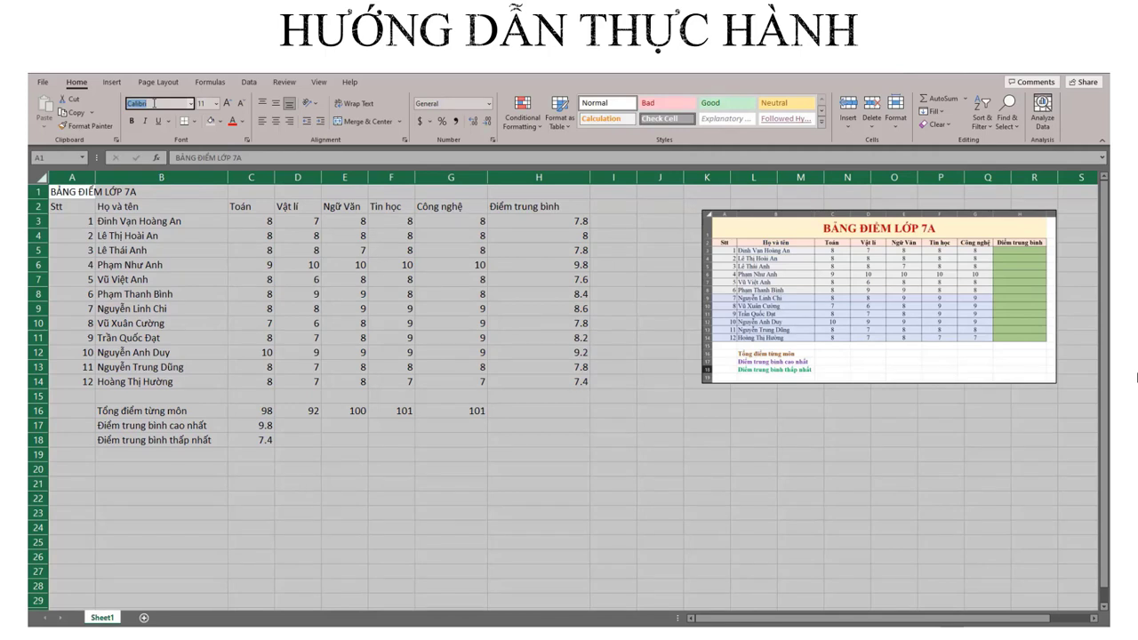
{"action": "key", "text": "BackSpace"}
{"action": "type", "text": "Times New Roman"}
{"action": "key", "text": "Return"}
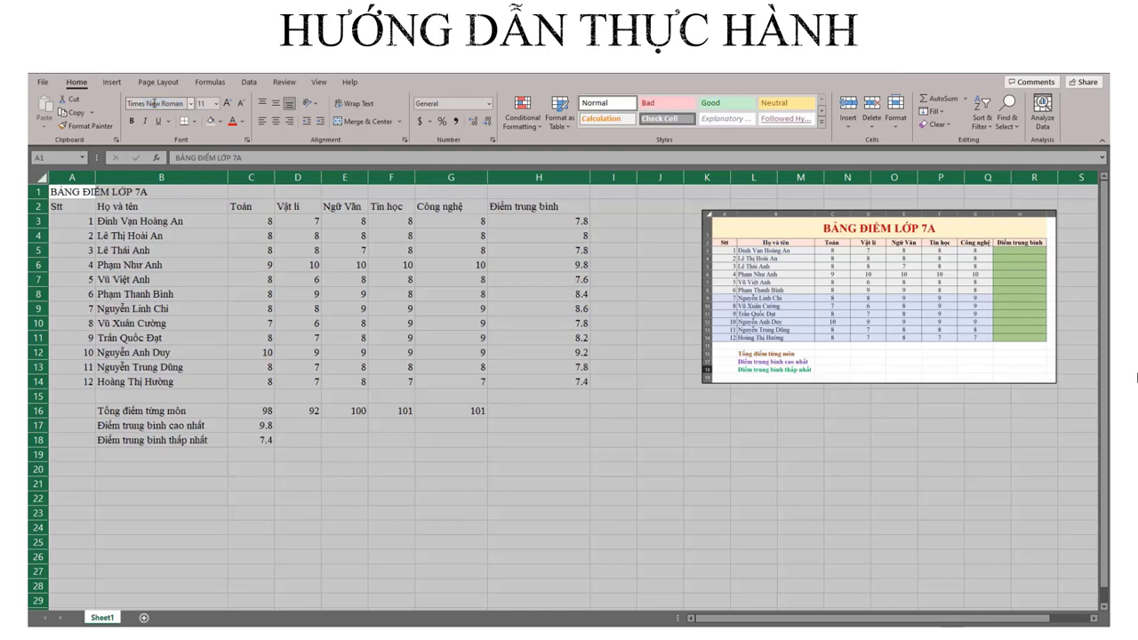
- Set the font size of the entire sheet to 13
{"action": "left_click", "coordinate": [205, 103]}
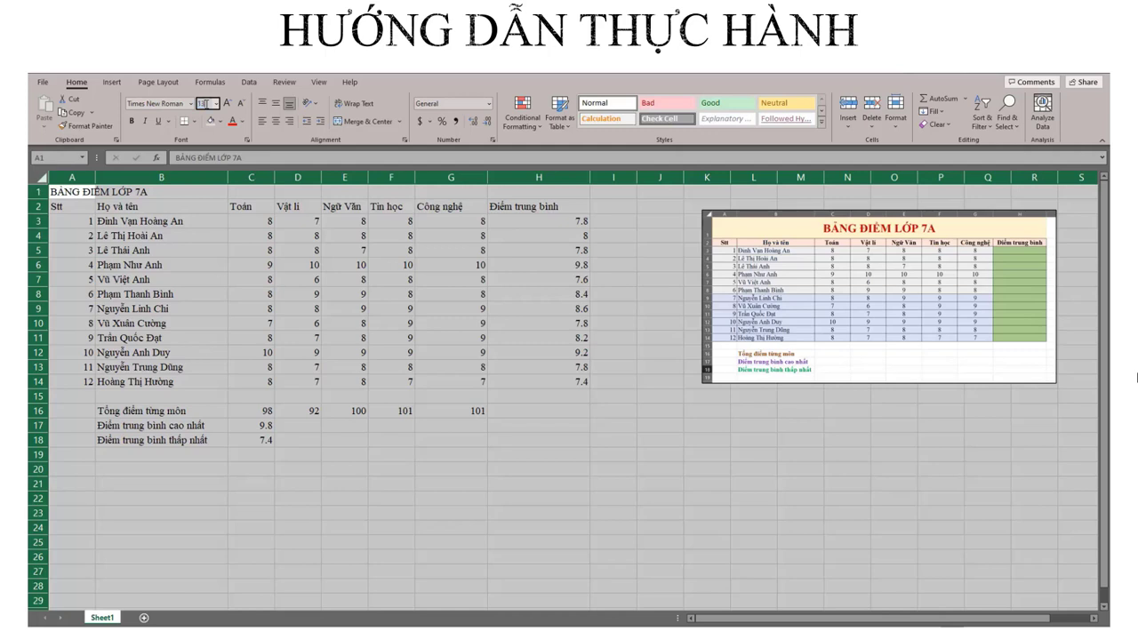
{"action": "key", "text": "Return"}
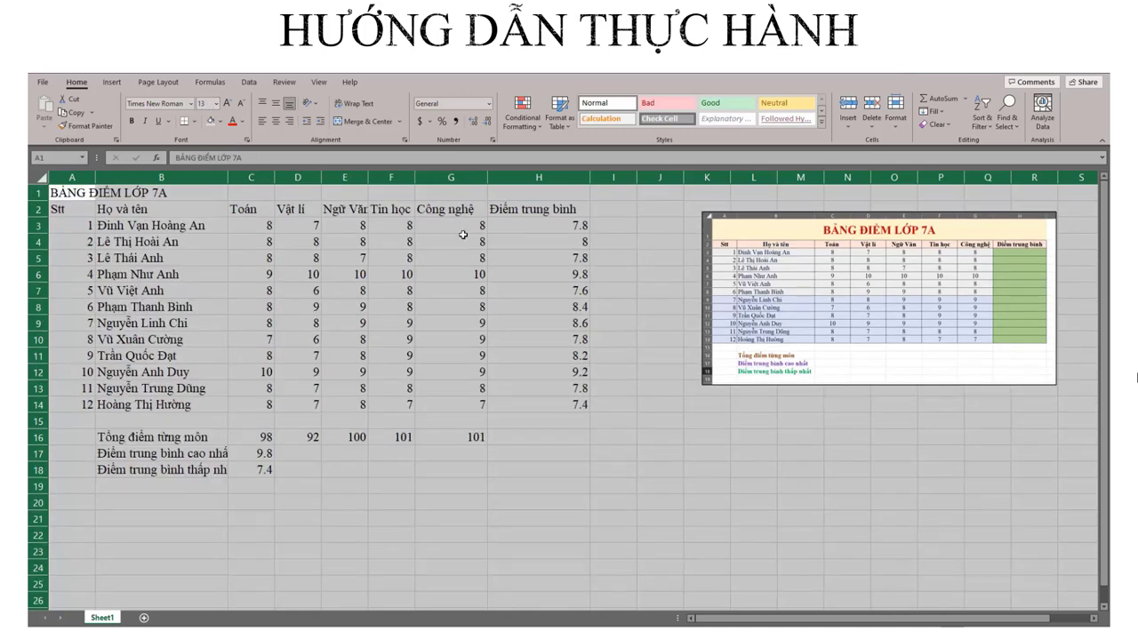
{"action": "left_click", "coordinate": [491, 269]}
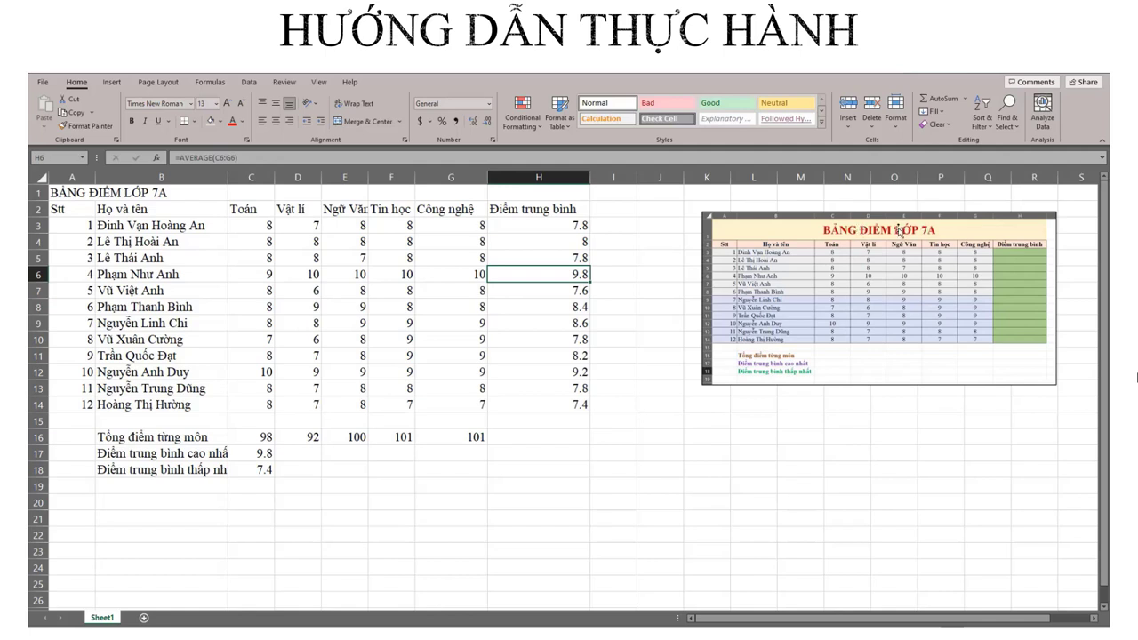
- Merge and center the title BẢNG ĐIỂM LỚP 7A across A1:H1 and set its font size to 20
{"action": "left_click", "coordinate": [100, 224]}
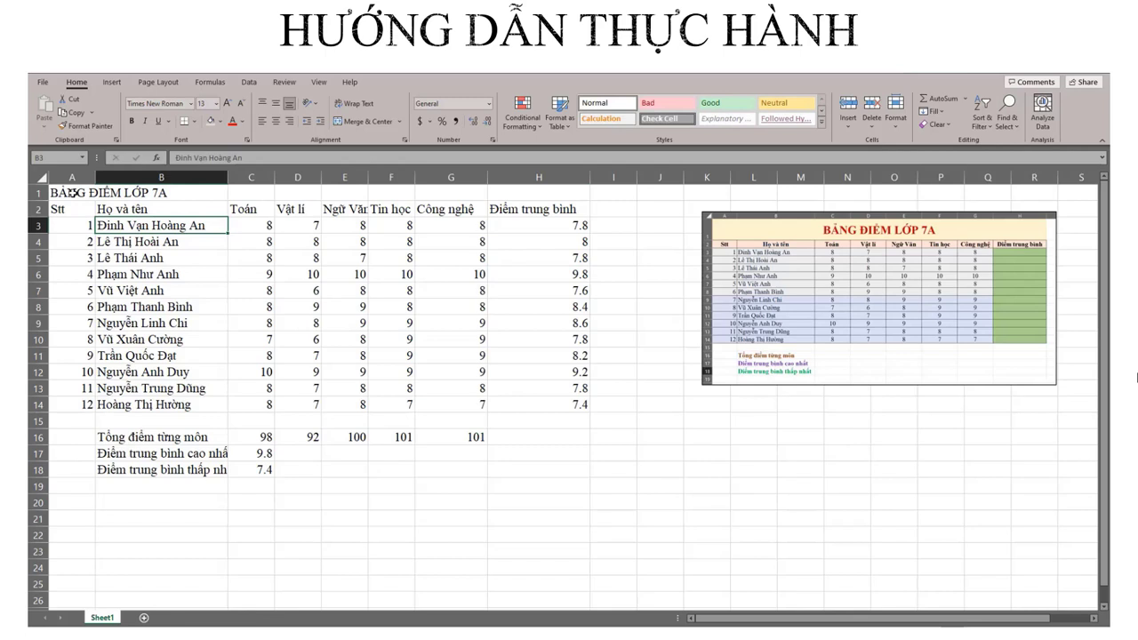
{"action": "left_click_drag", "start_coordinate": [74, 192], "coordinate": [511, 195]}
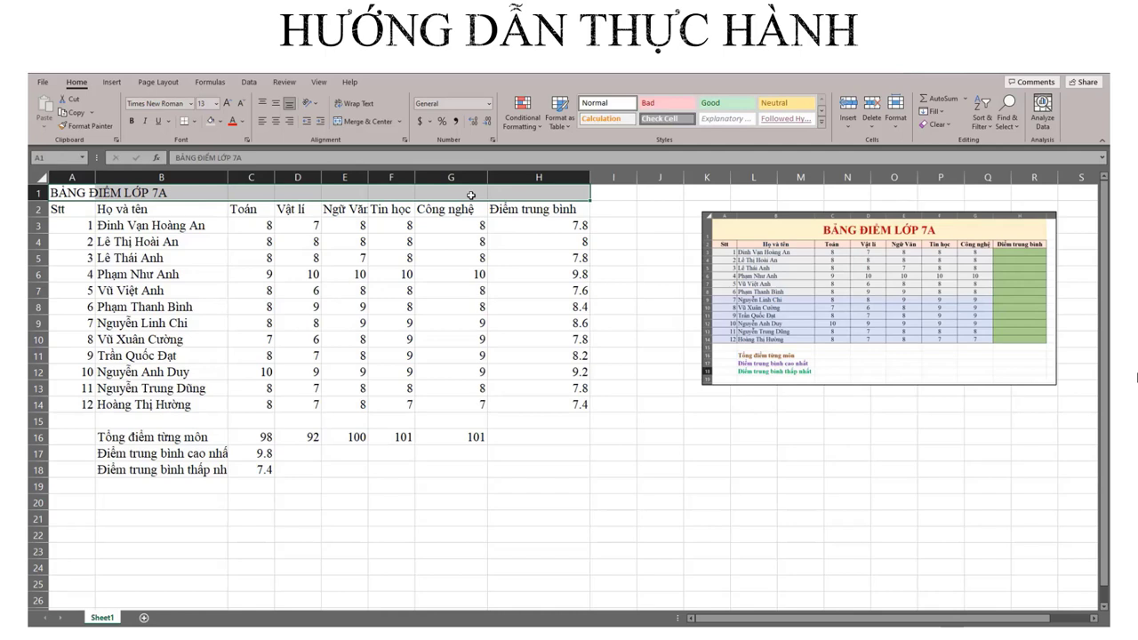
{"action": "left_click", "coordinate": [361, 124]}
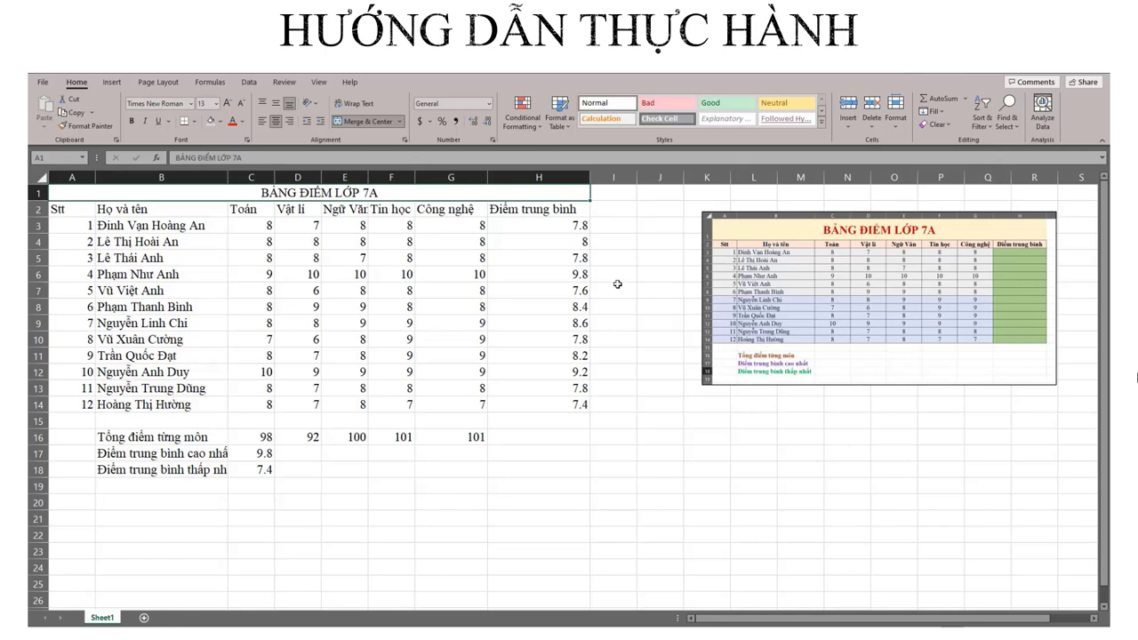
{"action": "left_click", "coordinate": [216, 105]}
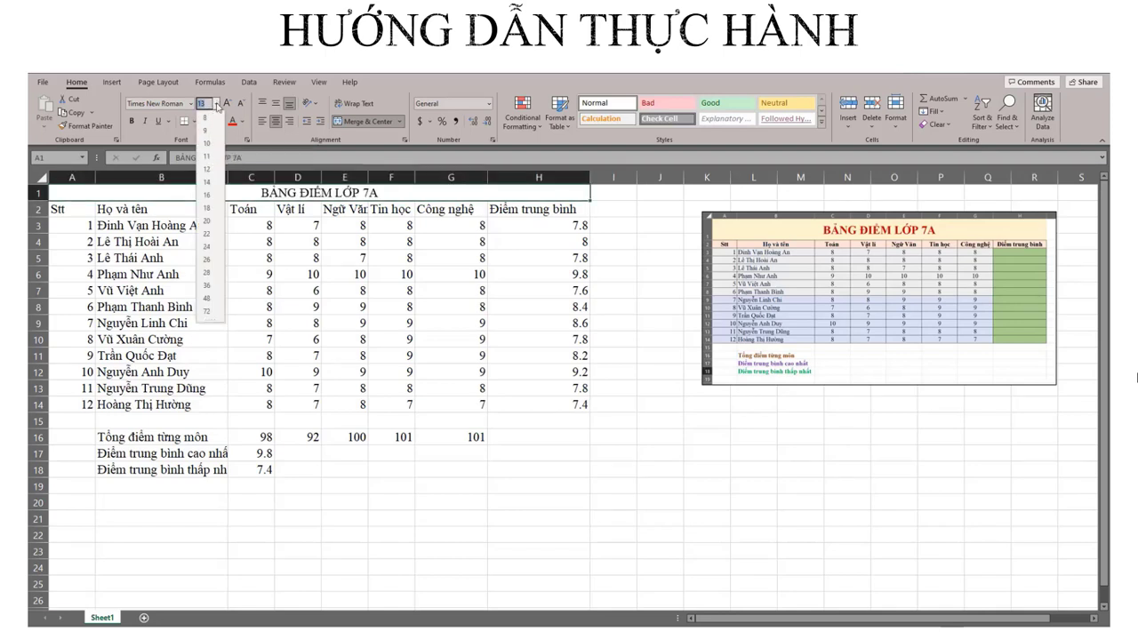
{"action": "left_click", "coordinate": [210, 221]}
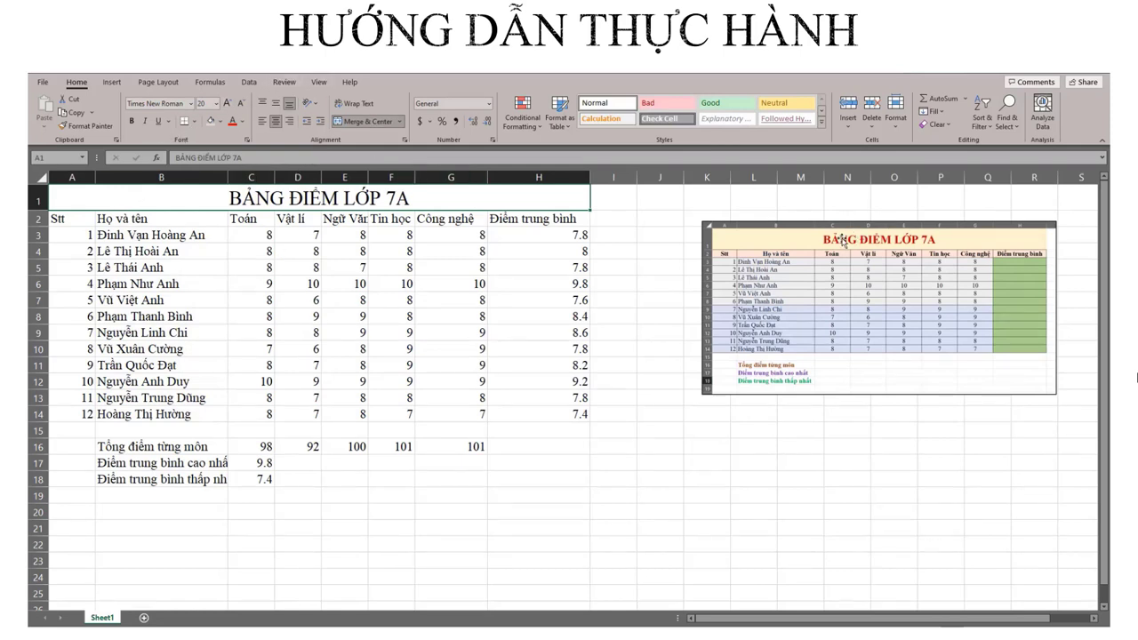
- Format the title in bold red text on a light gold fill
{"action": "left_click", "coordinate": [131, 121]}
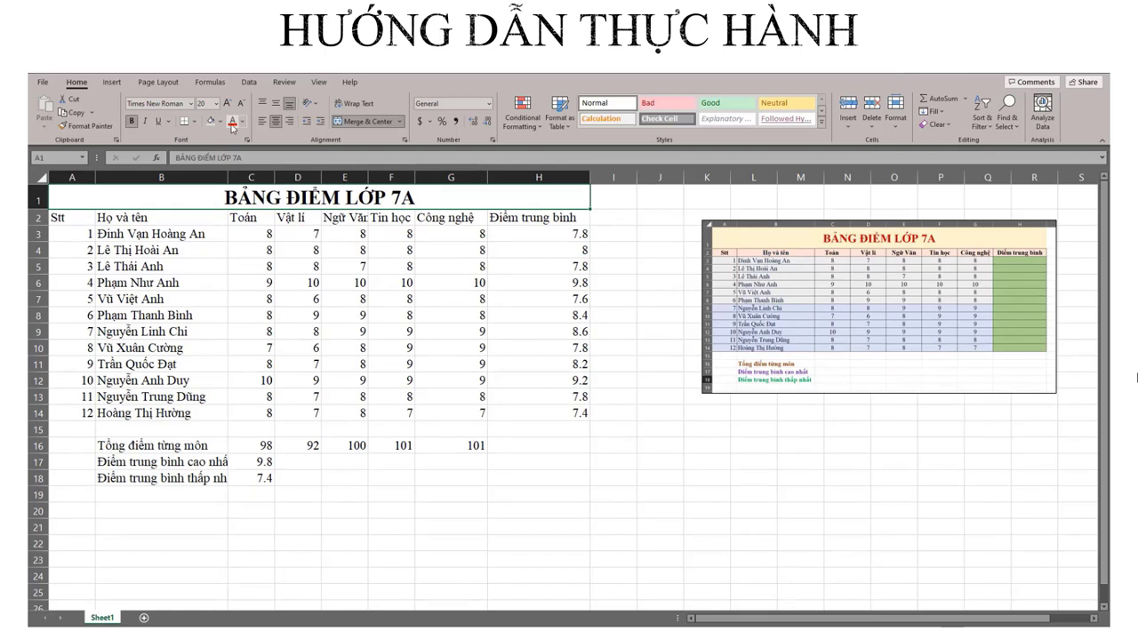
{"action": "left_click", "coordinate": [231, 125]}
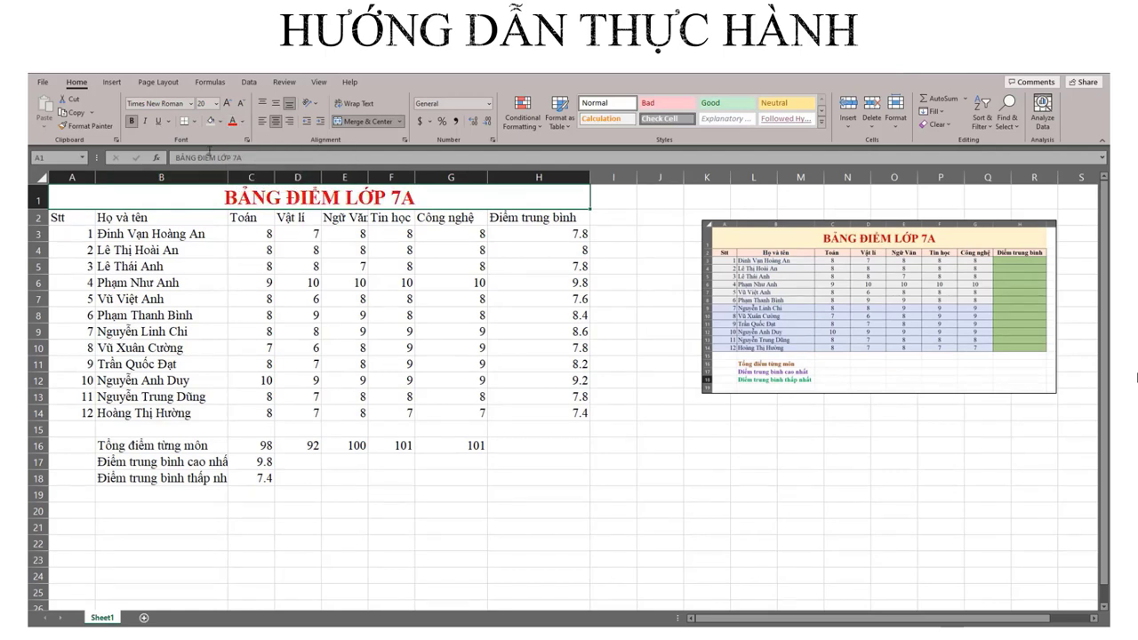
{"action": "left_click", "coordinate": [219, 123]}
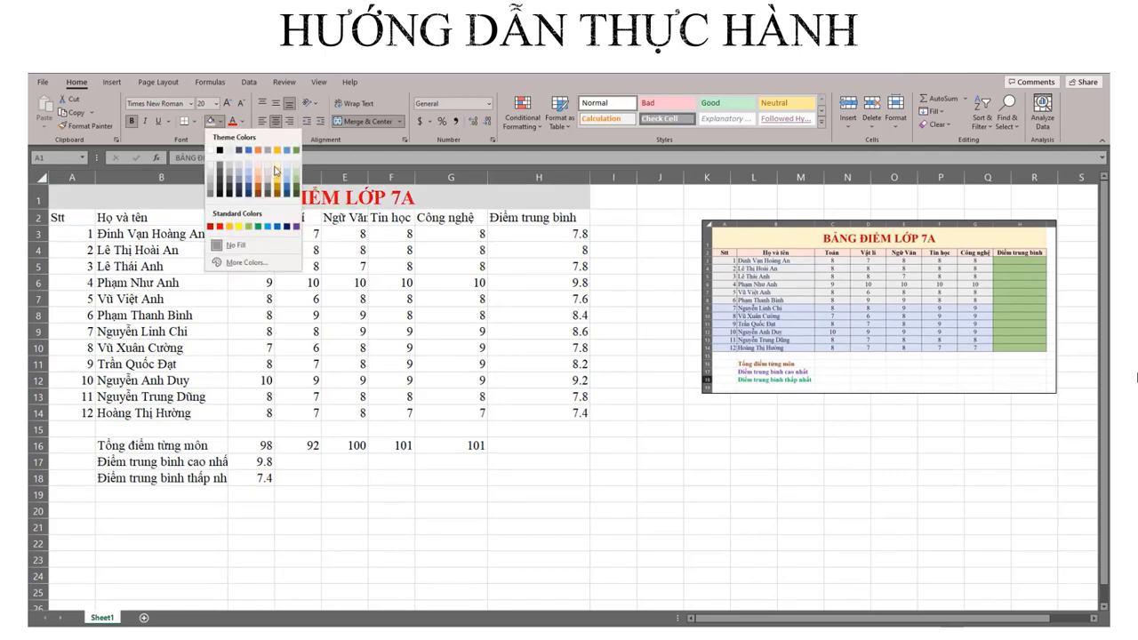
{"action": "left_click", "coordinate": [276, 169]}
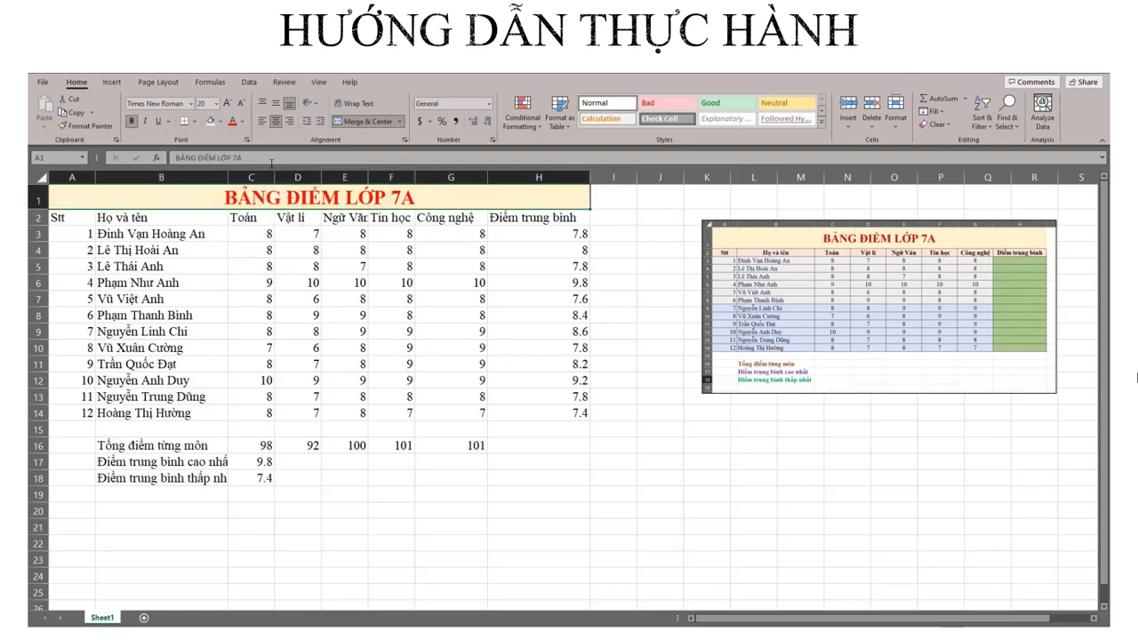
- Increase the height of row 1 to about one and a half times and center the title vertically
{"action": "left_click", "coordinate": [39, 201]}
{"action": "left_click_drag", "start_coordinate": [40, 208], "coordinate": [40, 221]}
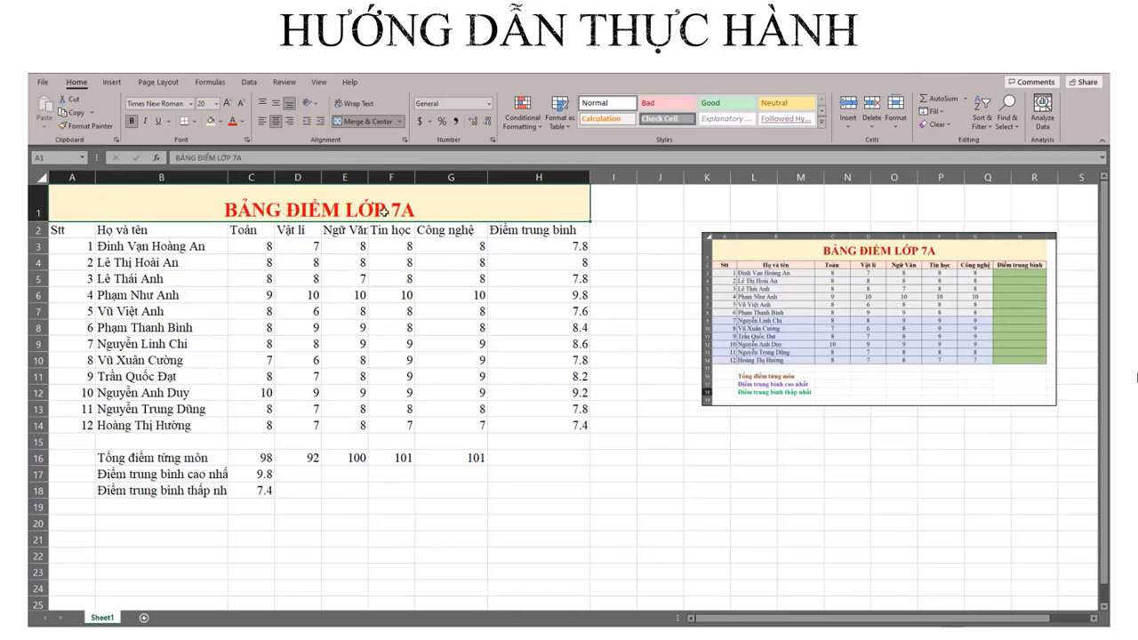
{"action": "left_click", "coordinate": [275, 105]}
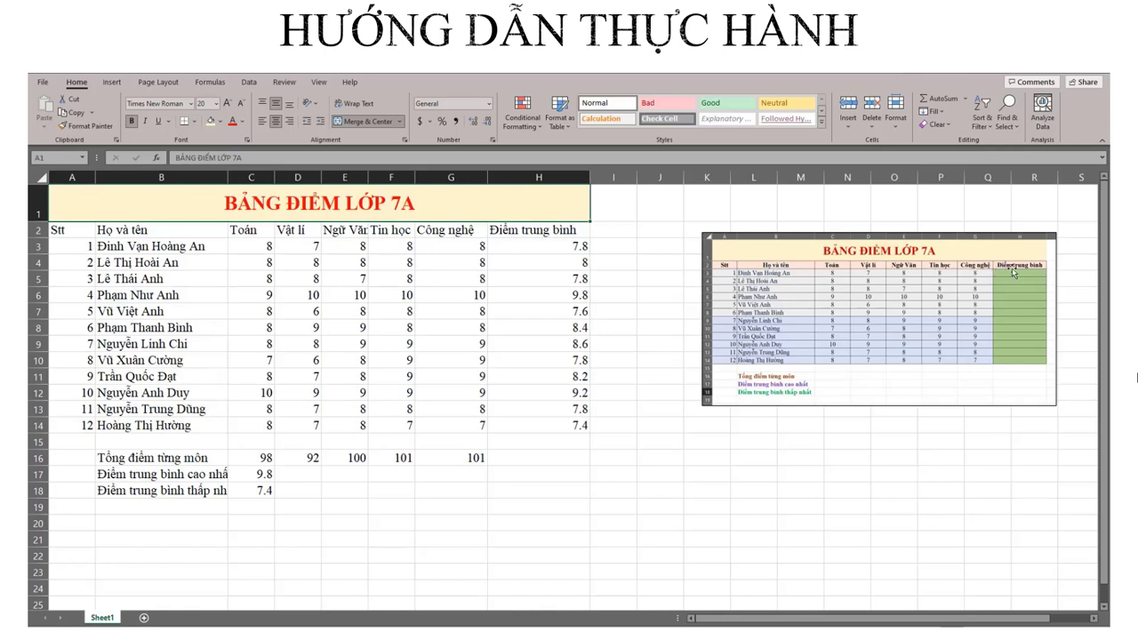
- Format the header row A2:H2 with bold, centered text and a light orange fill
{"action": "left_click", "coordinate": [65, 231]}
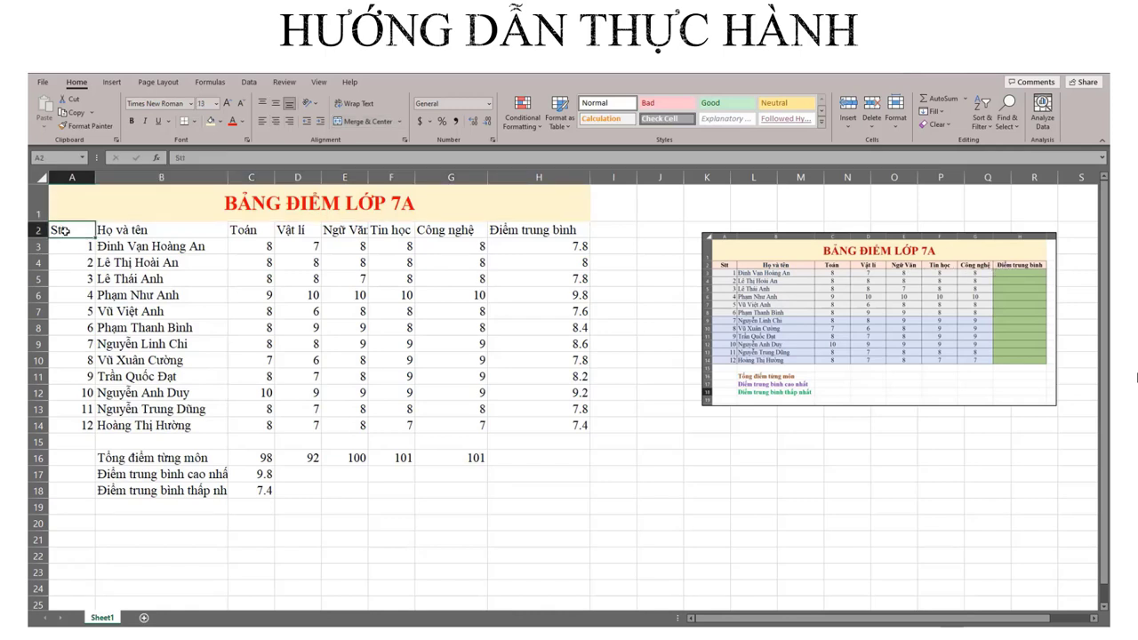
{"action": "left_click_drag", "start_coordinate": [65, 231], "coordinate": [551, 232]}
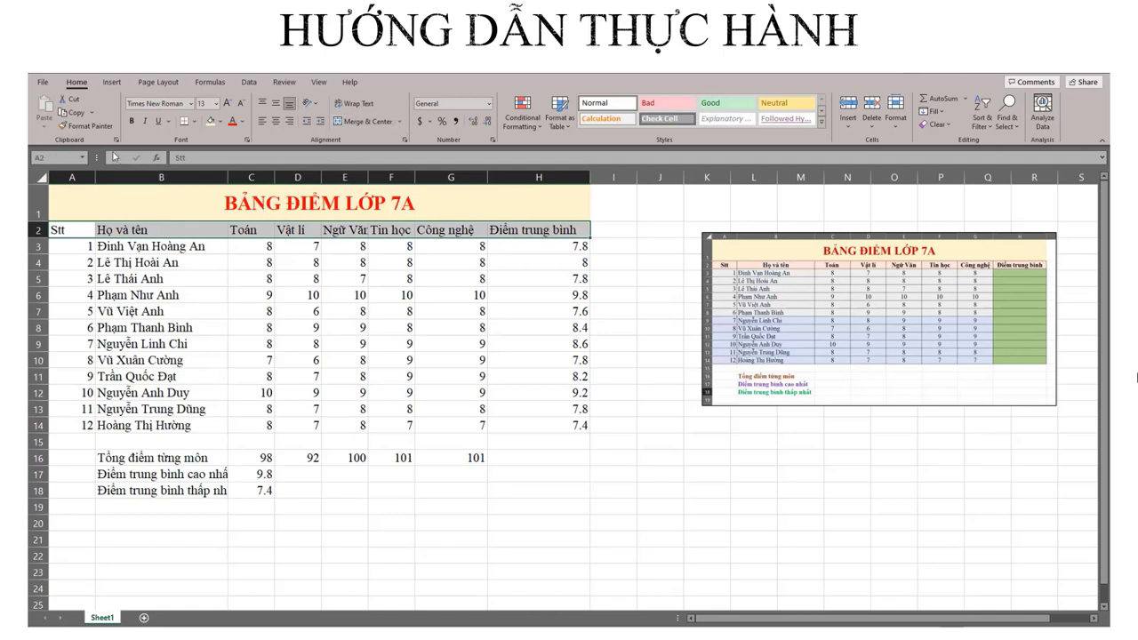
{"action": "left_click", "coordinate": [131, 121]}
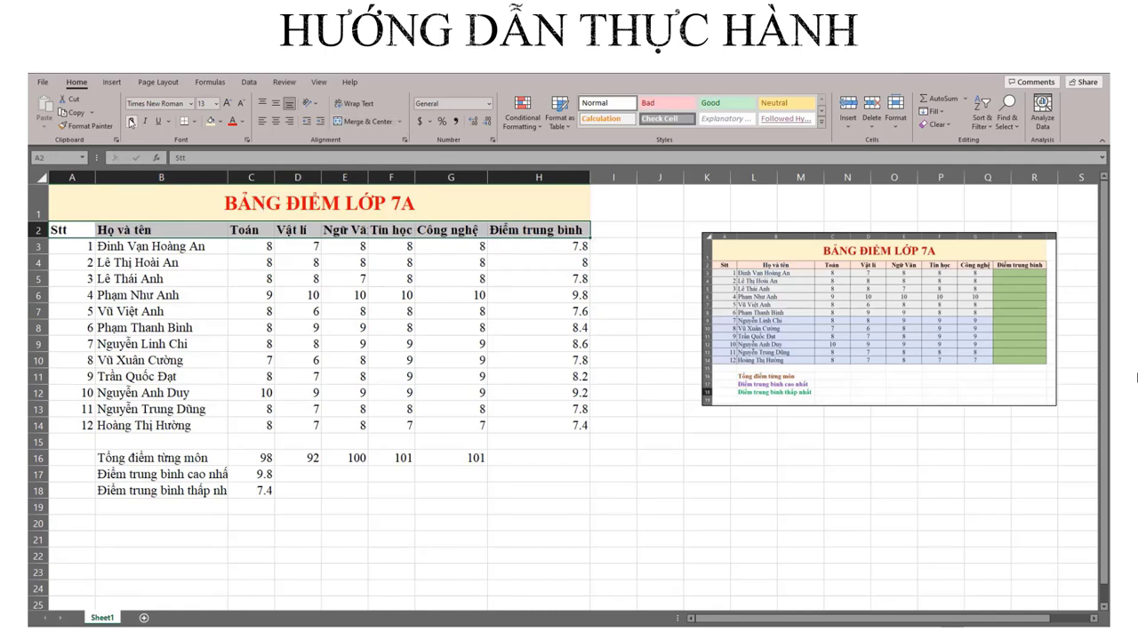
{"action": "left_click", "coordinate": [275, 121]}
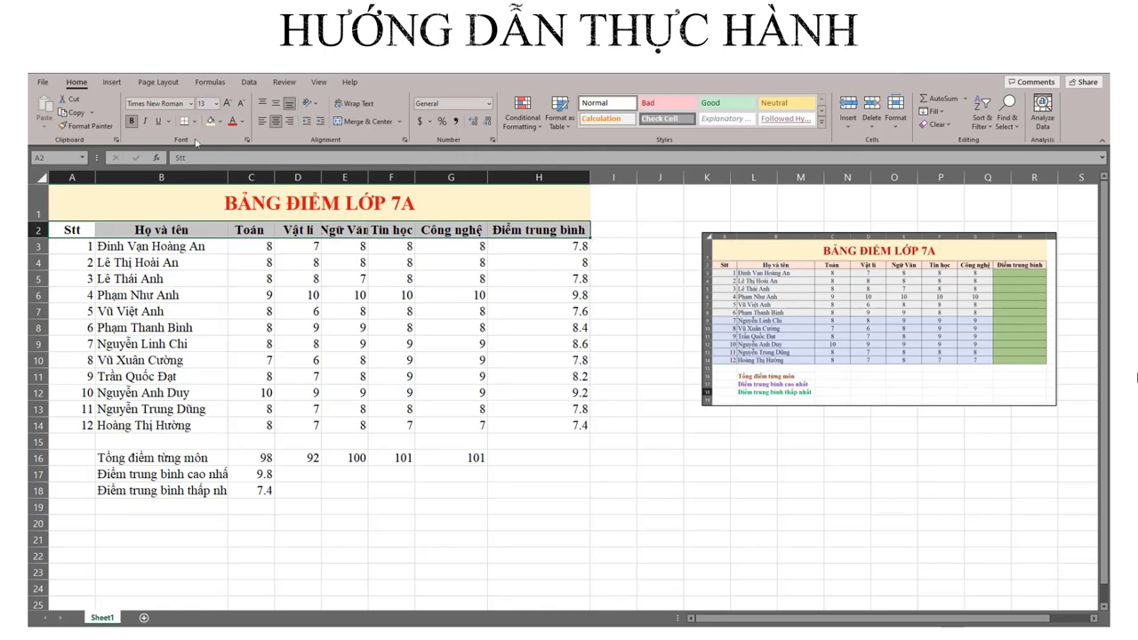
{"action": "left_click", "coordinate": [221, 123]}
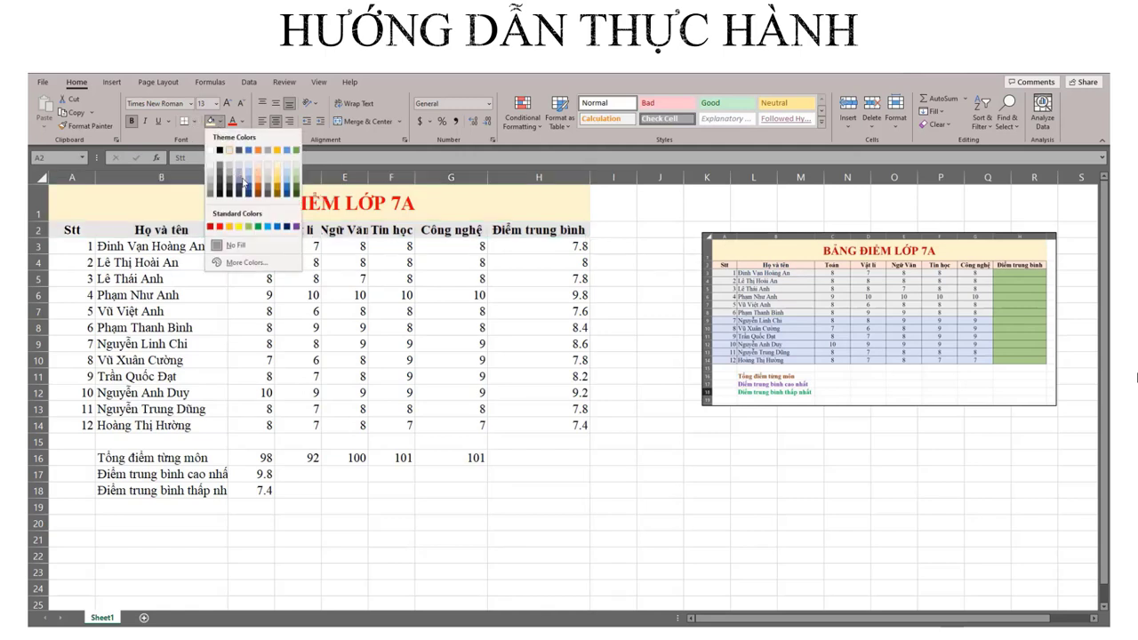
{"action": "left_click", "coordinate": [259, 169]}
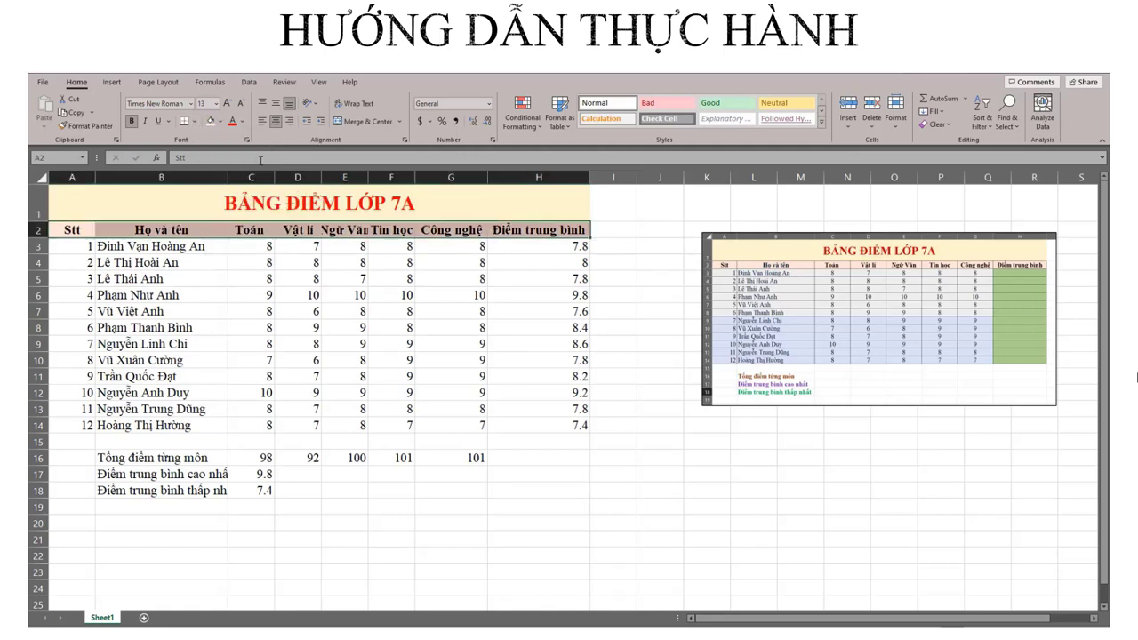
{"action": "left_click", "coordinate": [285, 326]}
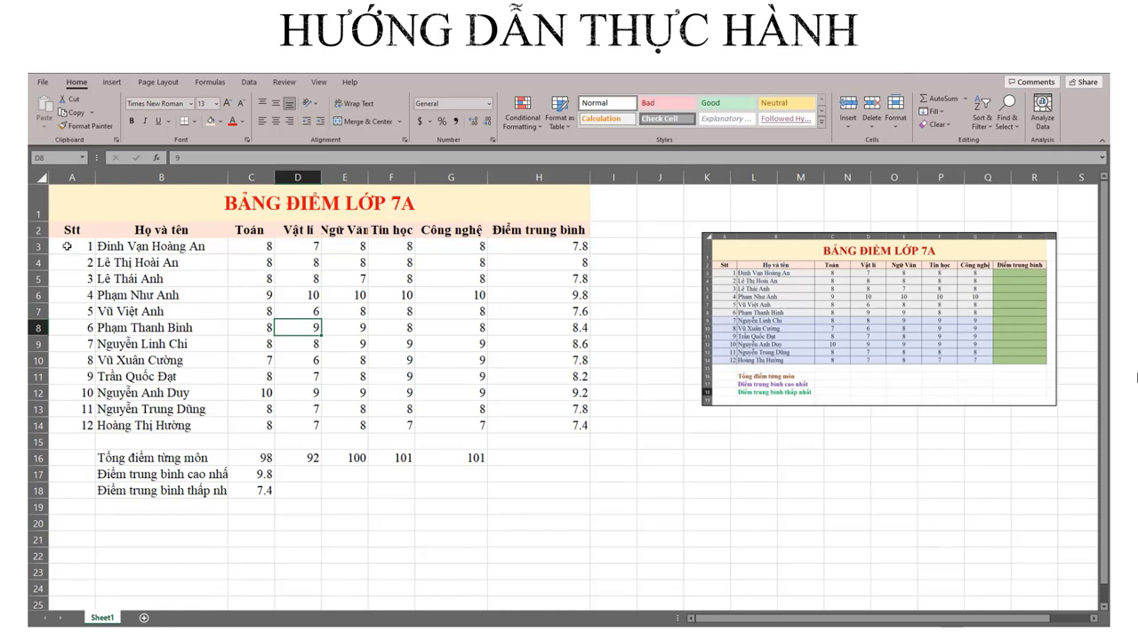
- Fill the first six student rows, A3:G8, with light gray
{"action": "left_click_drag", "start_coordinate": [67, 247], "coordinate": [449, 328]}
{"action": "left_click", "coordinate": [221, 121]}
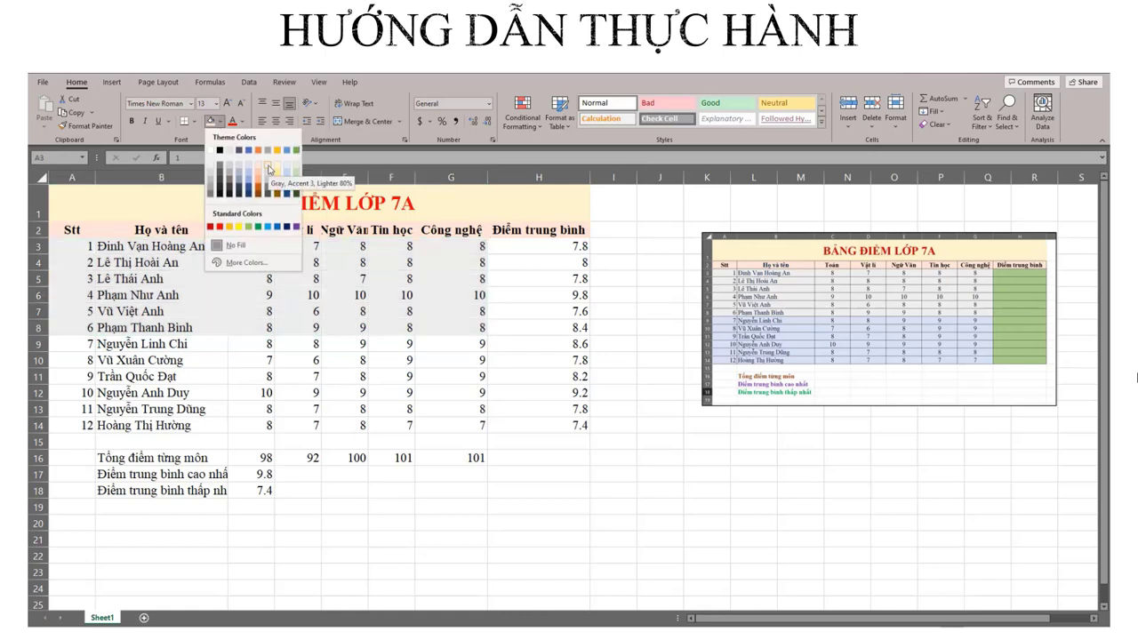
{"action": "left_click", "coordinate": [216, 177]}
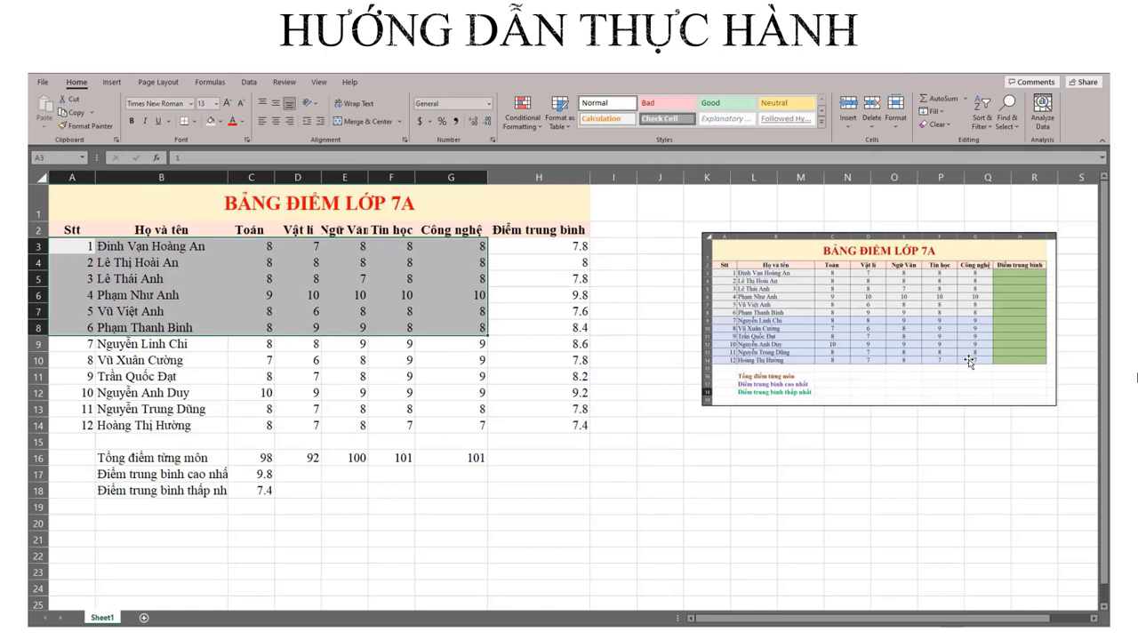
- Fill the last six student rows, A9:G14, with light blue
{"action": "left_click", "coordinate": [66, 345]}
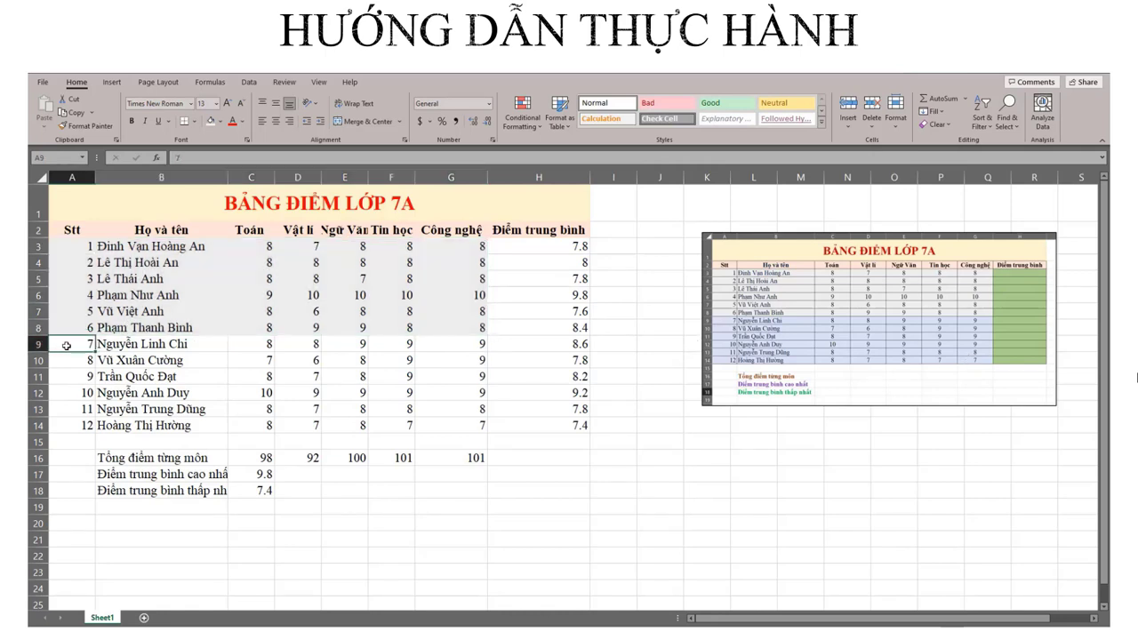
{"action": "left_click_drag", "start_coordinate": [66, 345], "coordinate": [462, 427]}
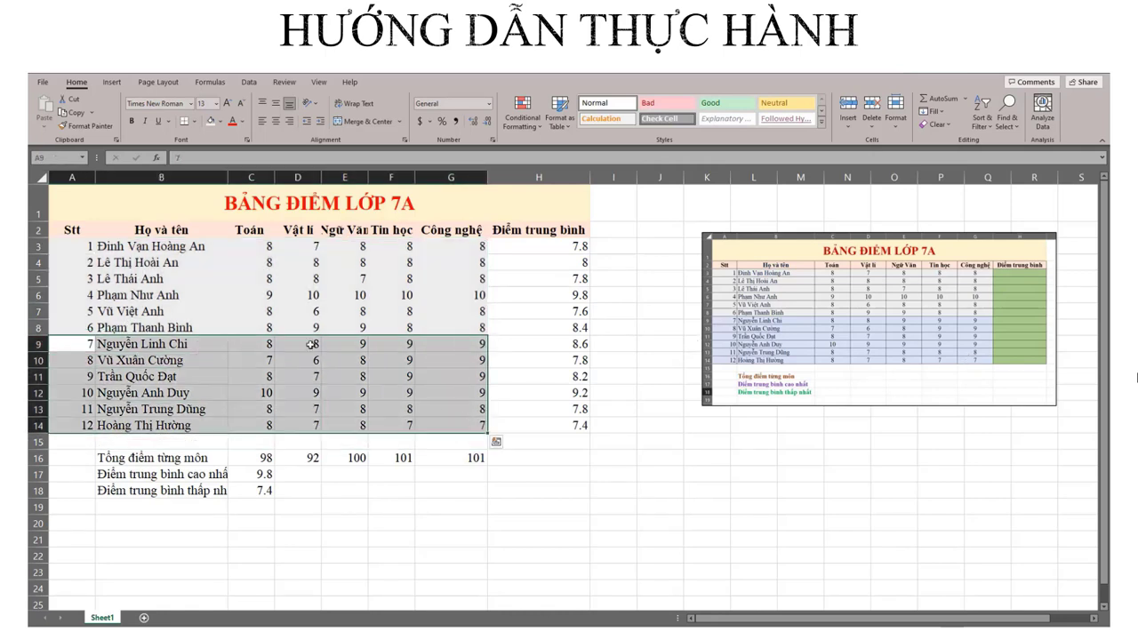
{"action": "left_click", "coordinate": [219, 121]}
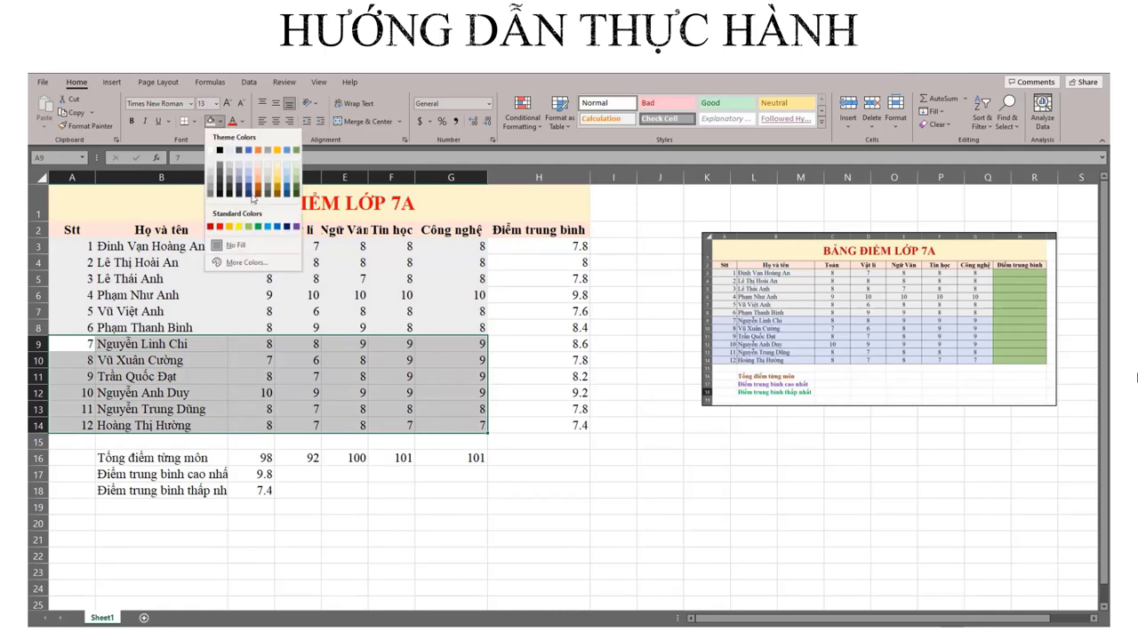
{"action": "left_click", "coordinate": [248, 169]}
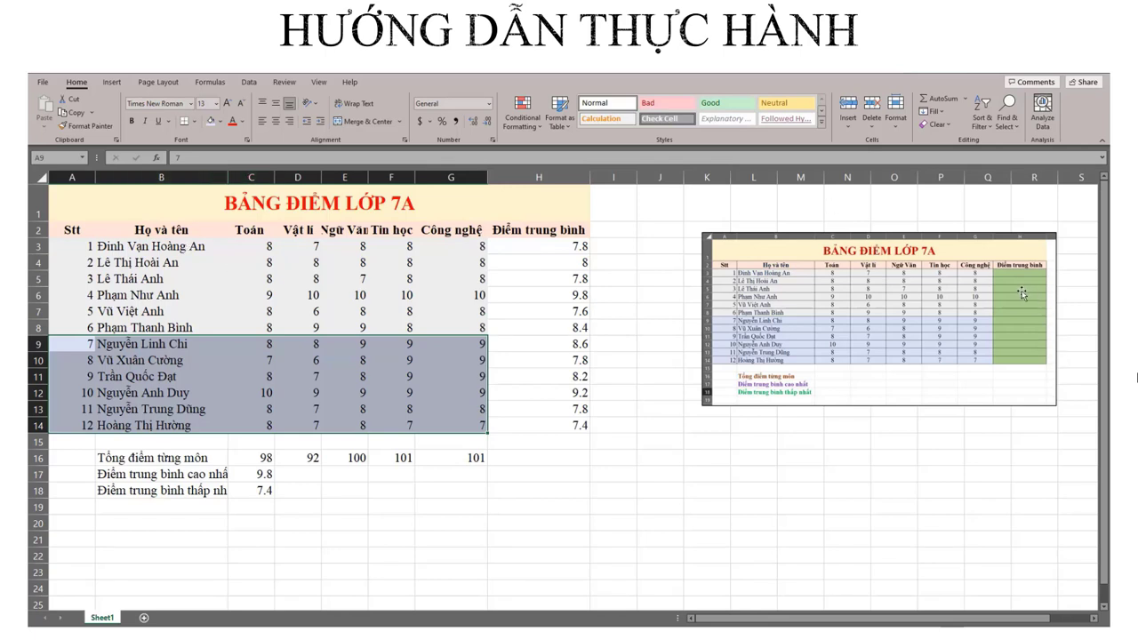
- Fill the average scores H3:H14 with Green, Accent 6, Lighter 80%
{"action": "left_click", "coordinate": [517, 249]}
{"action": "left_click_drag", "start_coordinate": [513, 269], "coordinate": [510, 434]}
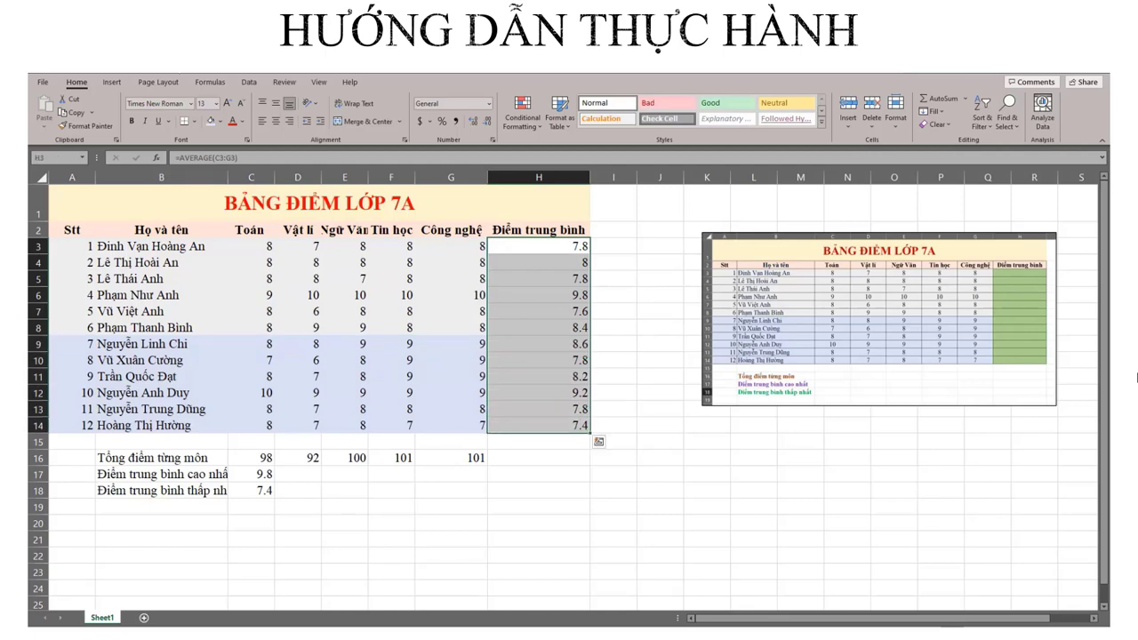
{"action": "left_click", "coordinate": [220, 121]}
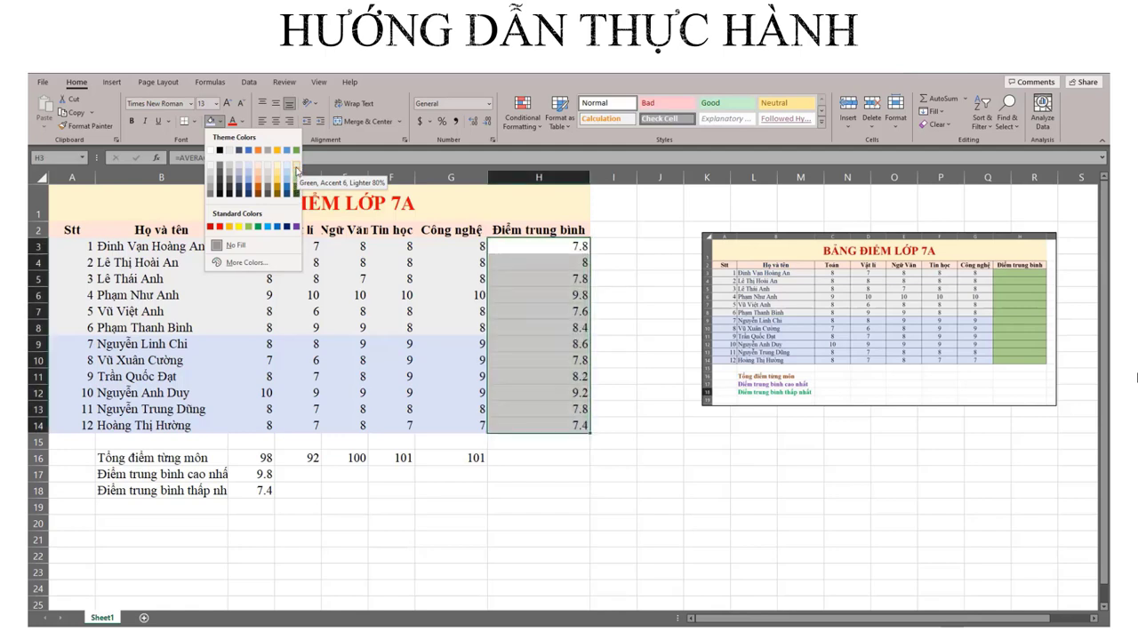
{"action": "left_click", "coordinate": [296, 167]}
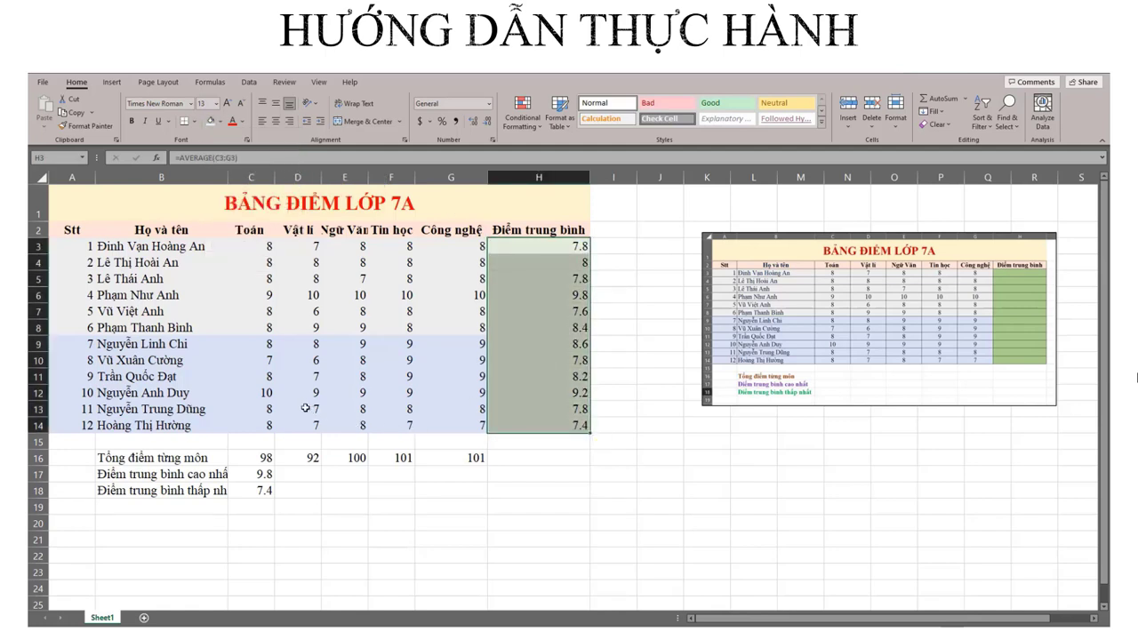
{"action": "left_click", "coordinate": [533, 371]}
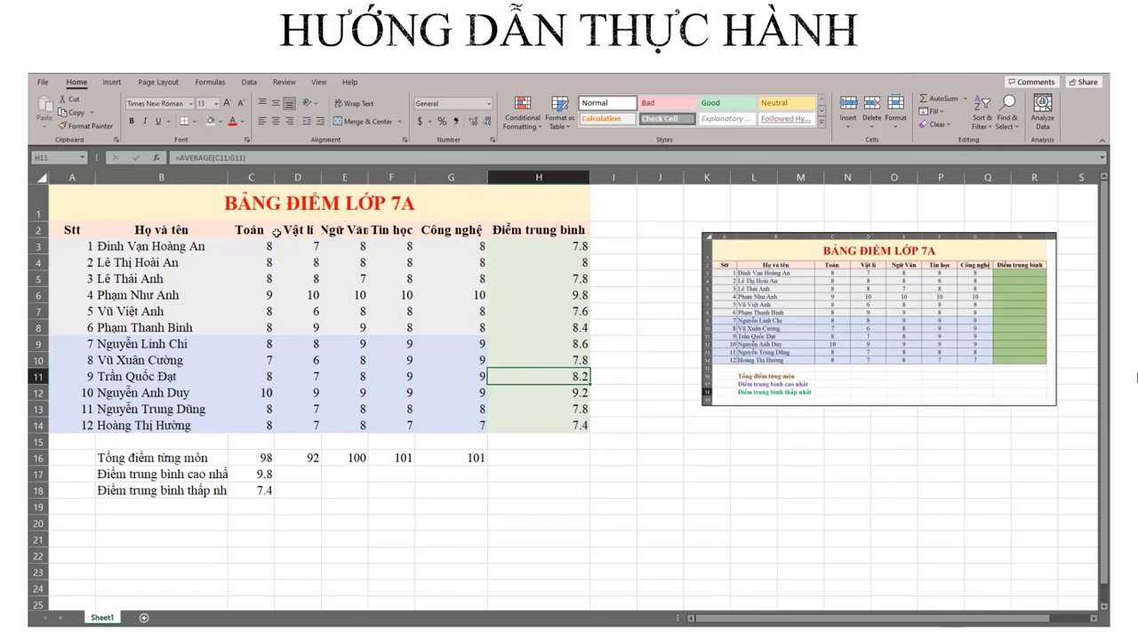
- Center the subject scores in C3:G14 and the averages in the Điểm trung bình column horizontally
{"action": "left_click_drag", "start_coordinate": [251, 246], "coordinate": [469, 427]}
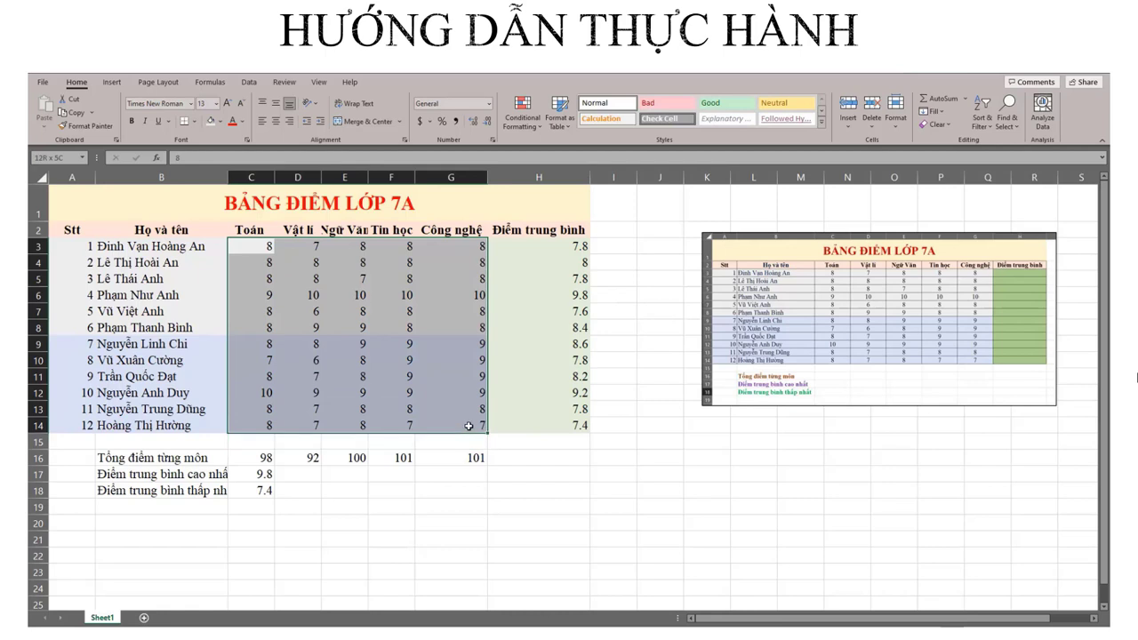
{"action": "left_click", "coordinate": [276, 121]}
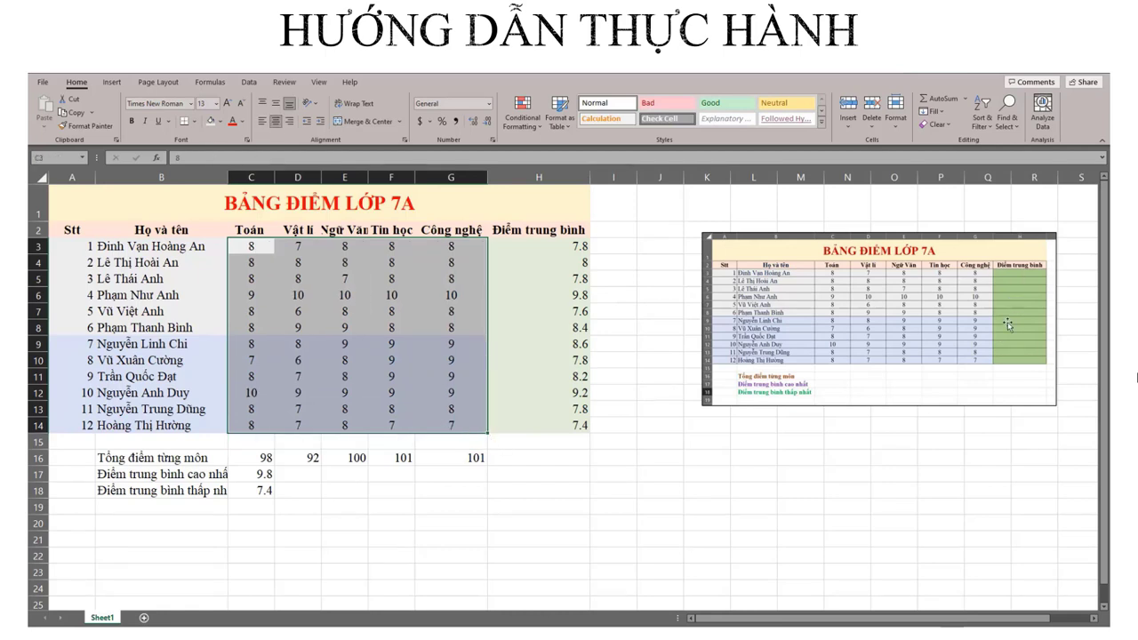
{"action": "left_click", "coordinate": [516, 278]}
{"action": "left_click_drag", "start_coordinate": [534, 247], "coordinate": [536, 415]}
{"action": "left_click", "coordinate": [275, 120]}
- Widen columns E, G and B so the Ngữ Văn and Công nghệ headings and the summary labels fit
{"action": "left_click", "coordinate": [355, 232]}
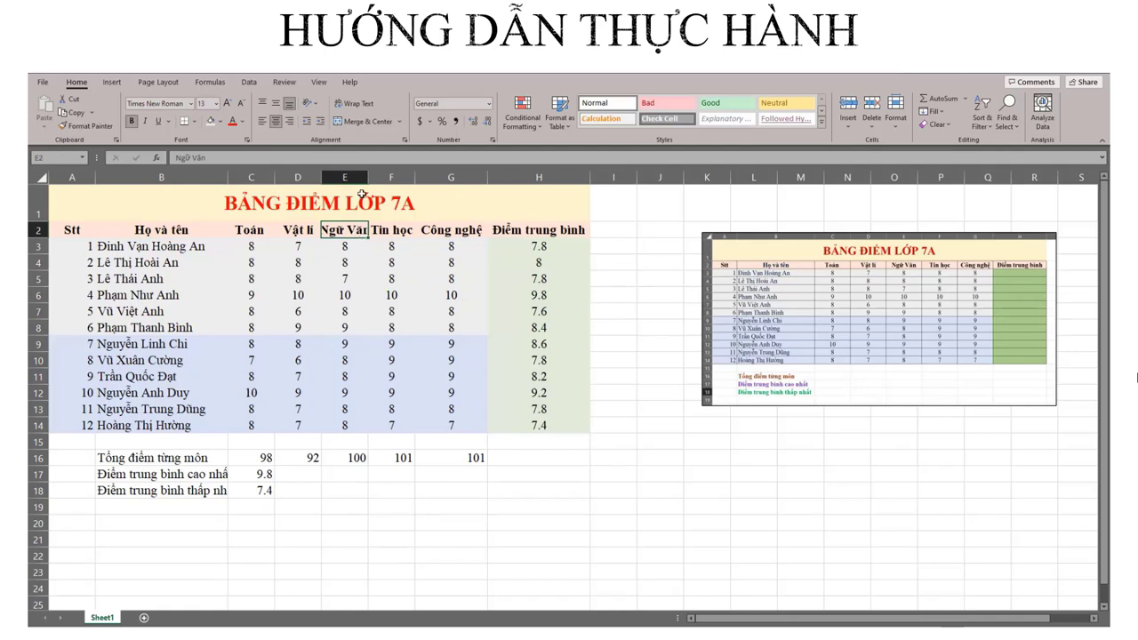
{"action": "left_click_drag", "start_coordinate": [369, 178], "coordinate": [385, 178]}
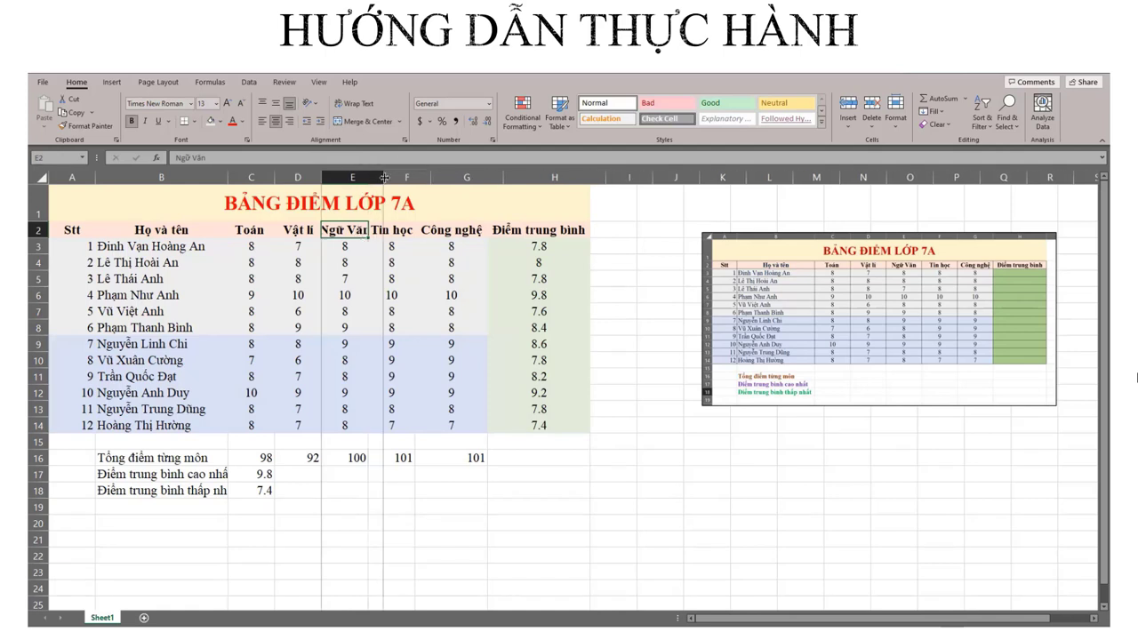
{"action": "left_click", "coordinate": [512, 176]}
{"action": "left_click_drag", "start_coordinate": [512, 176], "coordinate": [518, 176]}
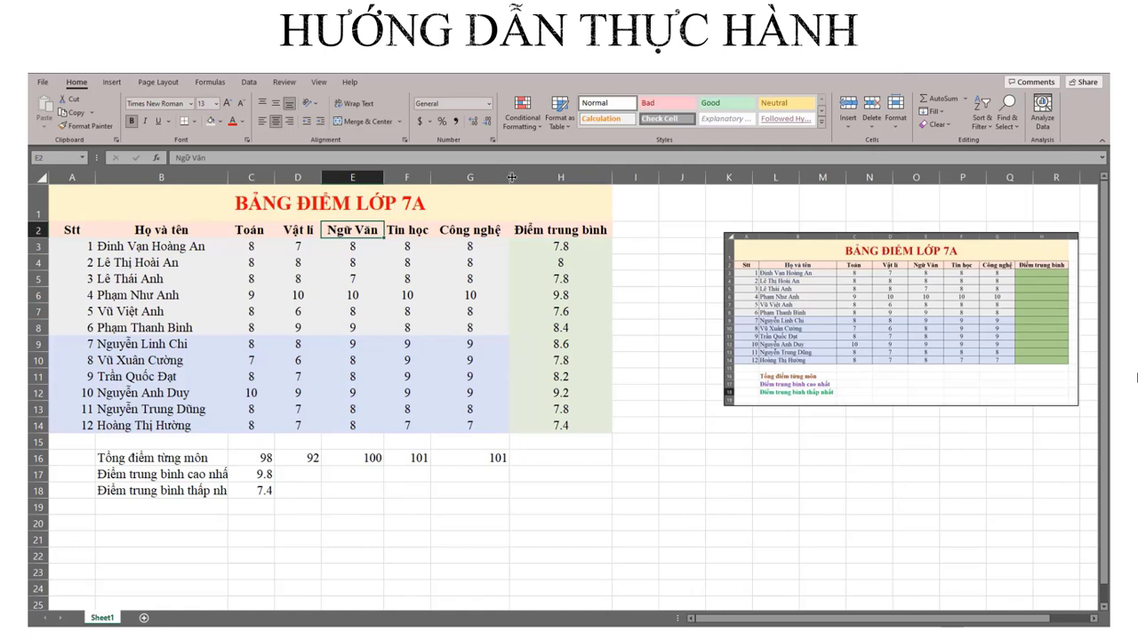
{"action": "left_click", "coordinate": [527, 372]}
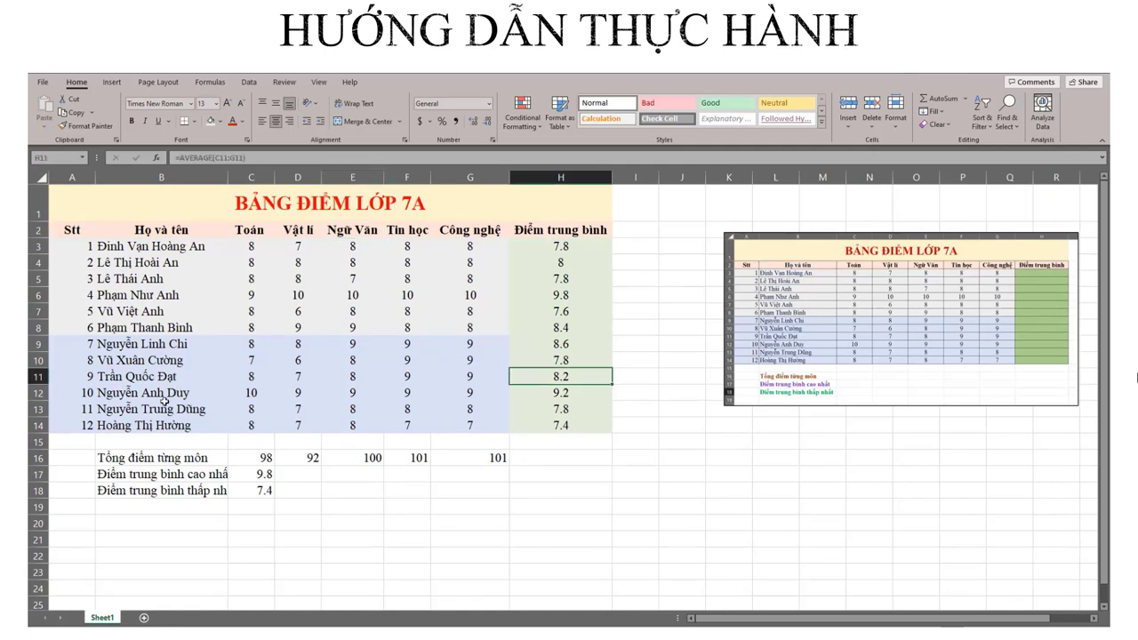
{"action": "left_click", "coordinate": [211, 478]}
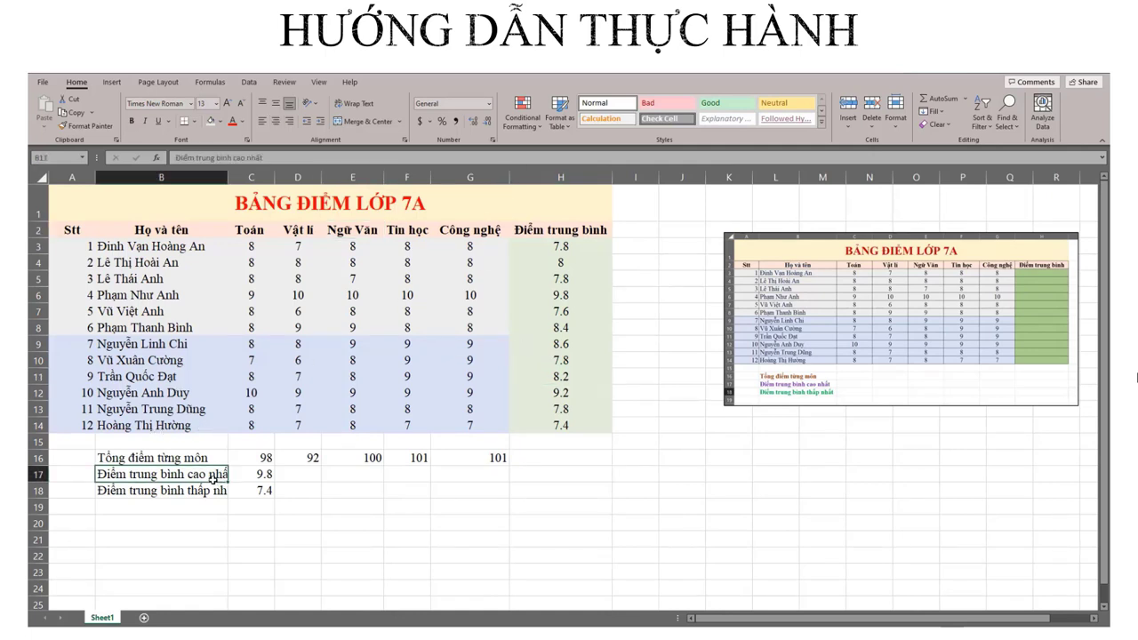
{"action": "left_click_drag", "start_coordinate": [249, 177], "coordinate": [251, 177]}
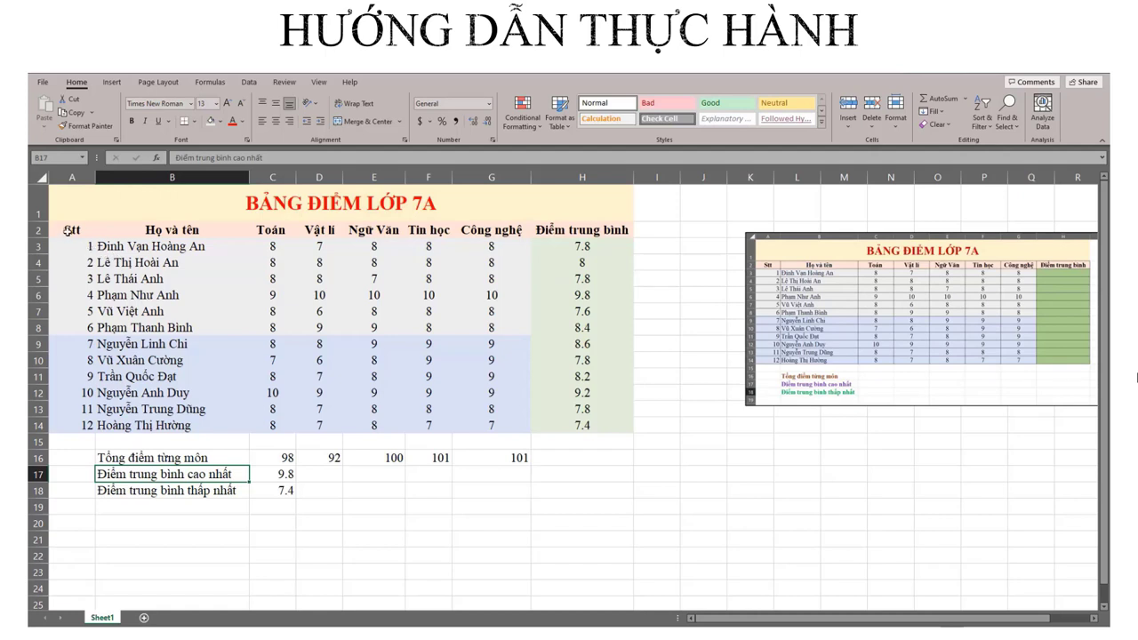
- Apply all borders to the grade table A2:H14
{"action": "left_click_drag", "start_coordinate": [64, 230], "coordinate": [582, 427]}
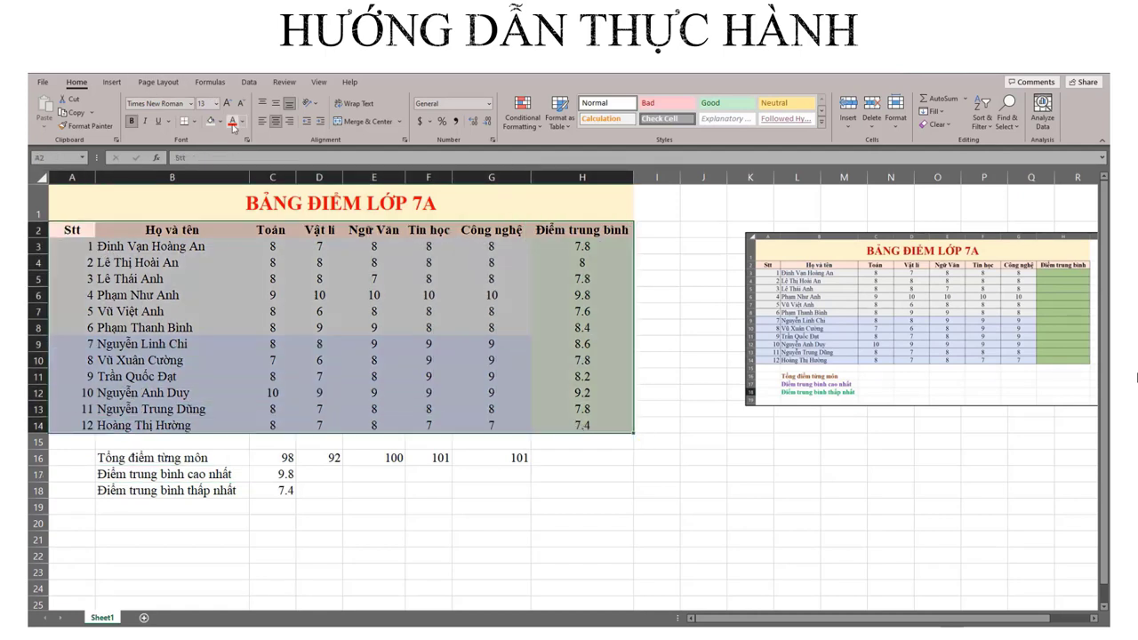
{"action": "left_click", "coordinate": [195, 122]}
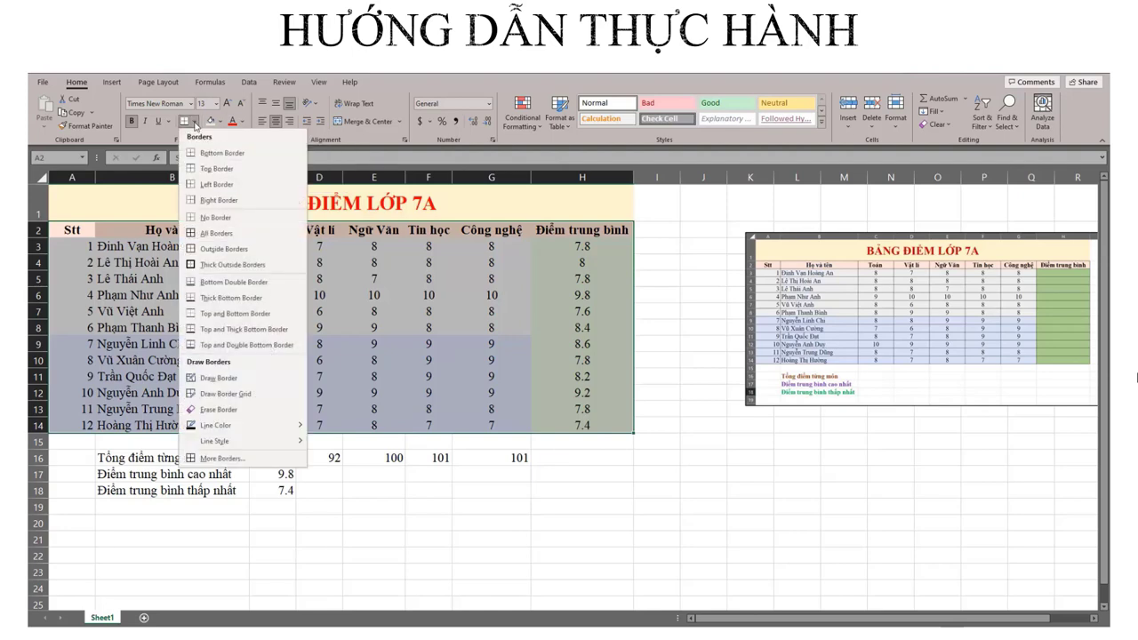
{"action": "left_click", "coordinate": [224, 233]}
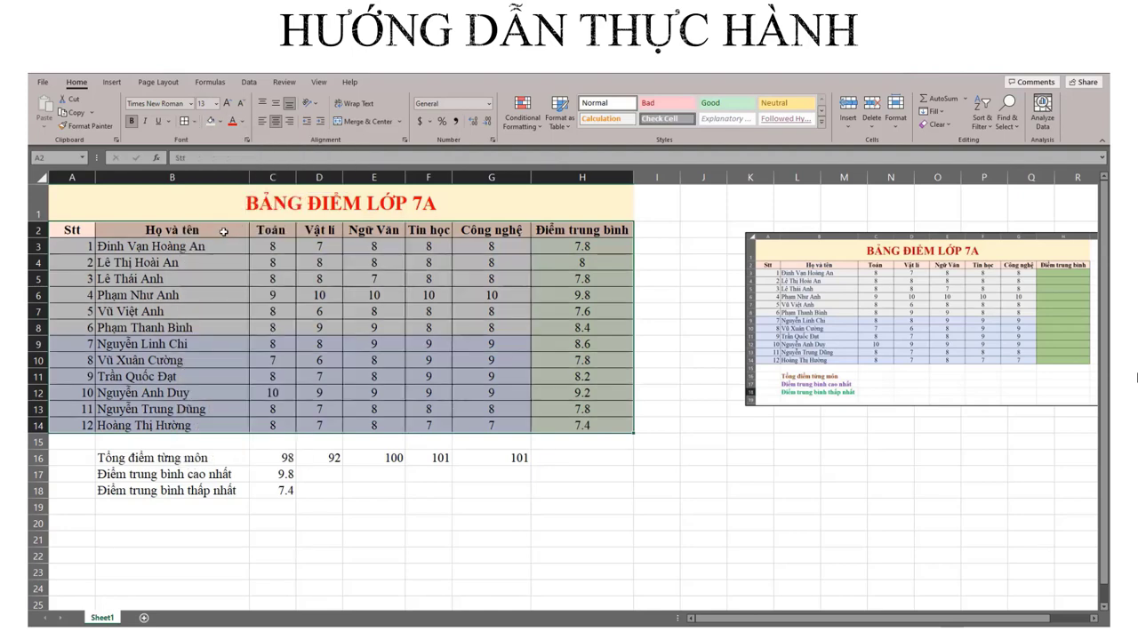
{"action": "left_click", "coordinate": [435, 349]}
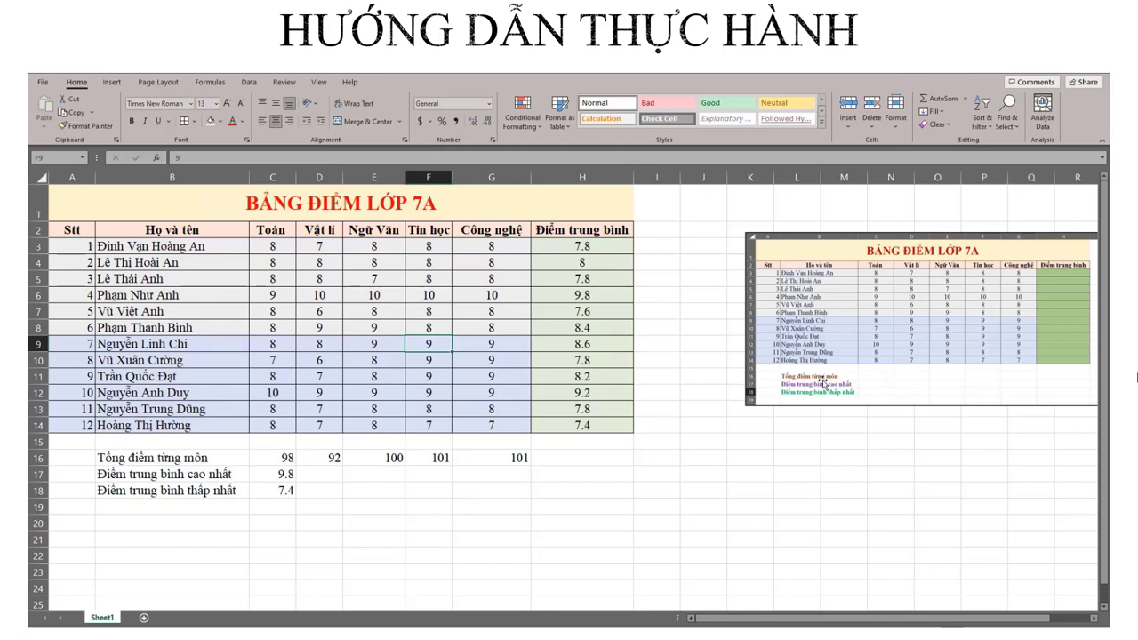
- Format the label Tổng điểm từng môn in B16 as bold dark orange text
{"action": "left_click", "coordinate": [184, 458]}
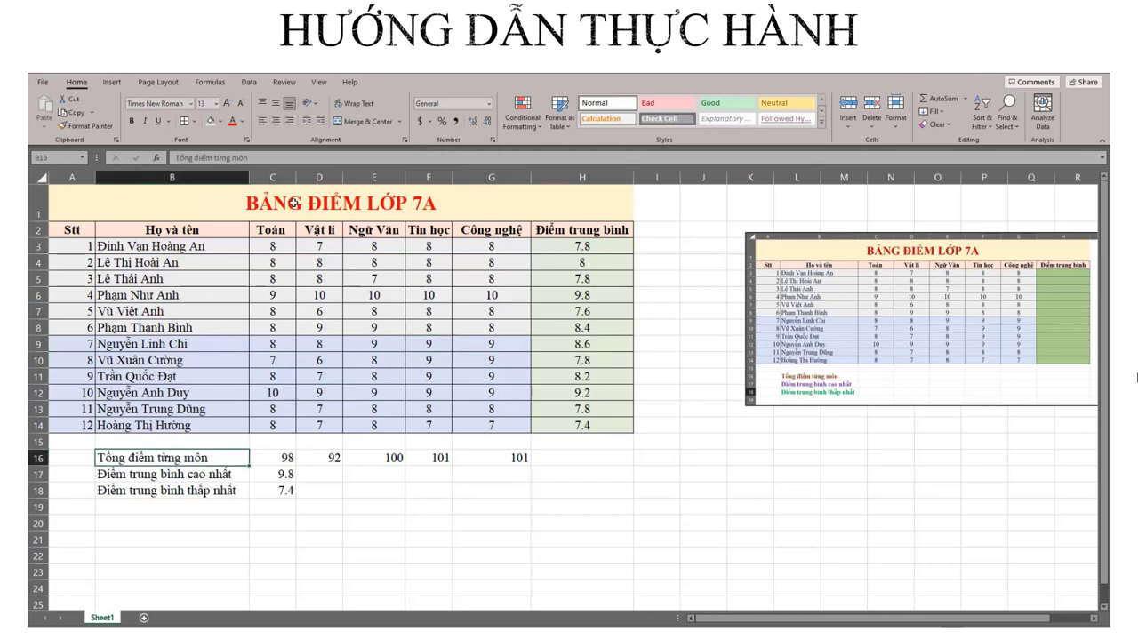
{"action": "left_click", "coordinate": [131, 121]}
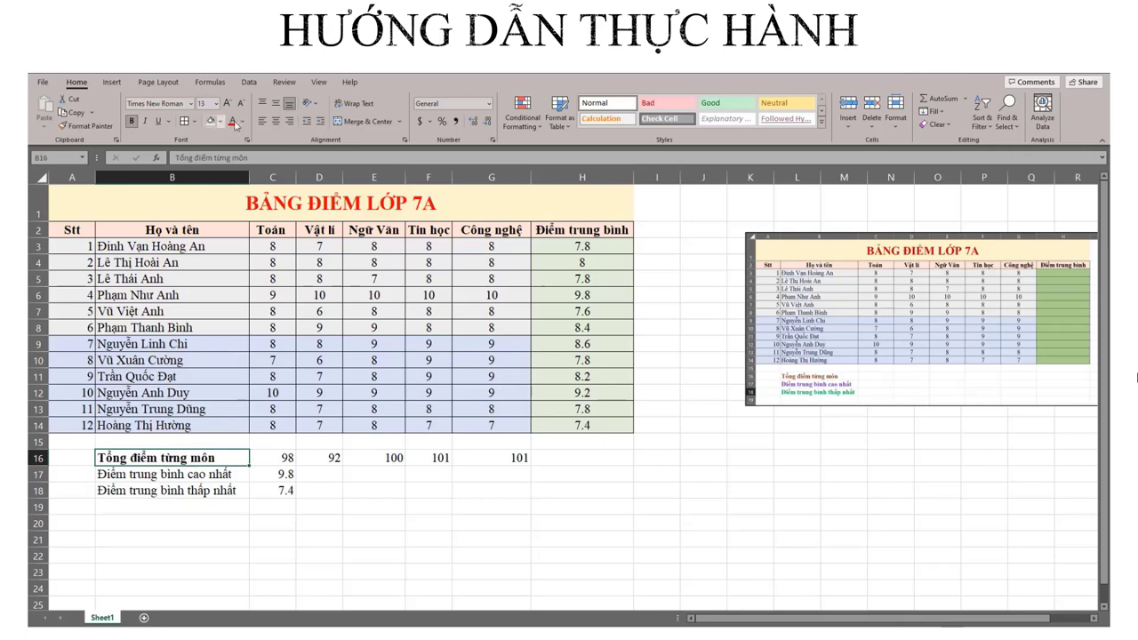
{"action": "left_click", "coordinate": [238, 124]}
{"action": "left_click", "coordinate": [280, 201]}
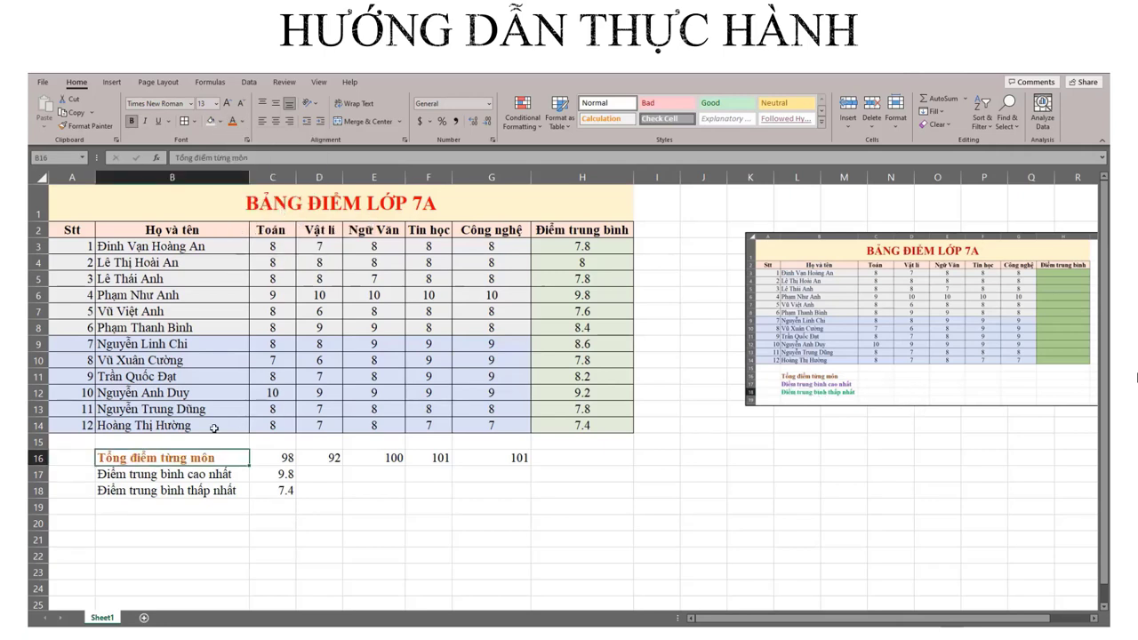
- Format the label Điểm trung bình cao nhất in B17 as bold purple text
{"action": "left_click", "coordinate": [171, 476]}
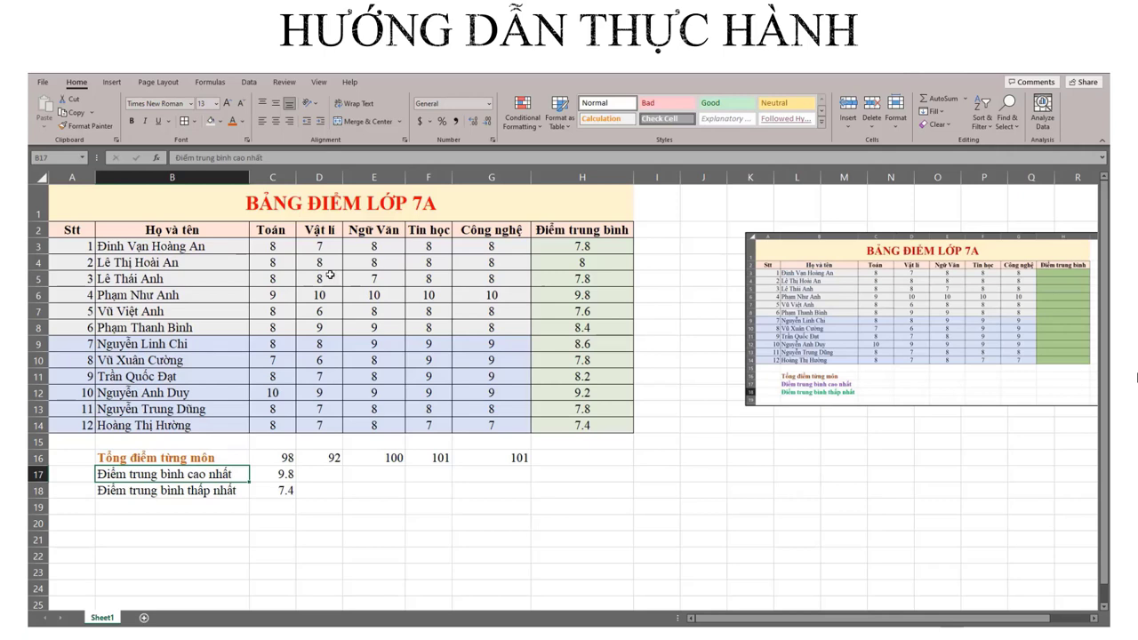
{"action": "left_click", "coordinate": [242, 125]}
{"action": "left_click", "coordinate": [320, 244]}
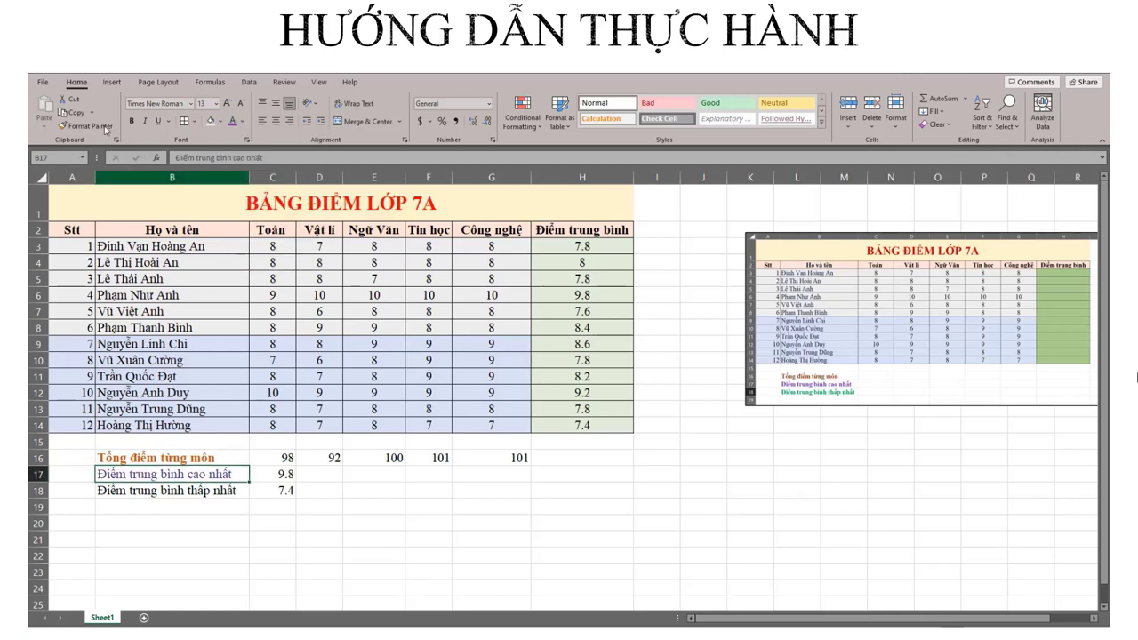
{"action": "left_click", "coordinate": [131, 121]}
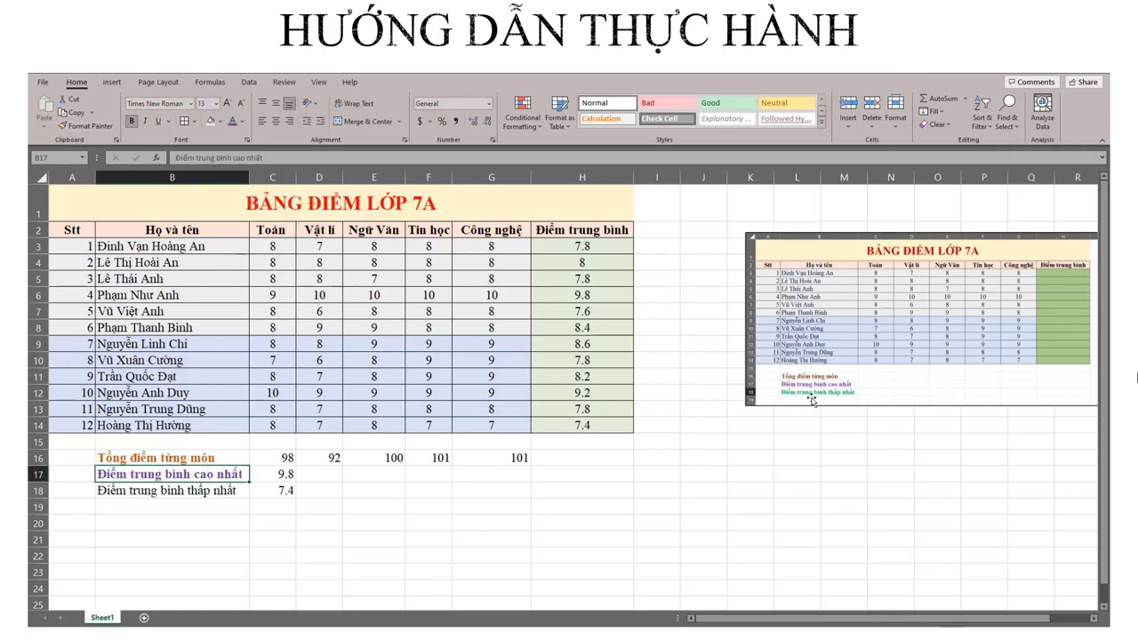
- Format the label Điểm trung bình thấp nhất in B18 as bold green text and widen column B to fit it
{"action": "left_click", "coordinate": [169, 497]}
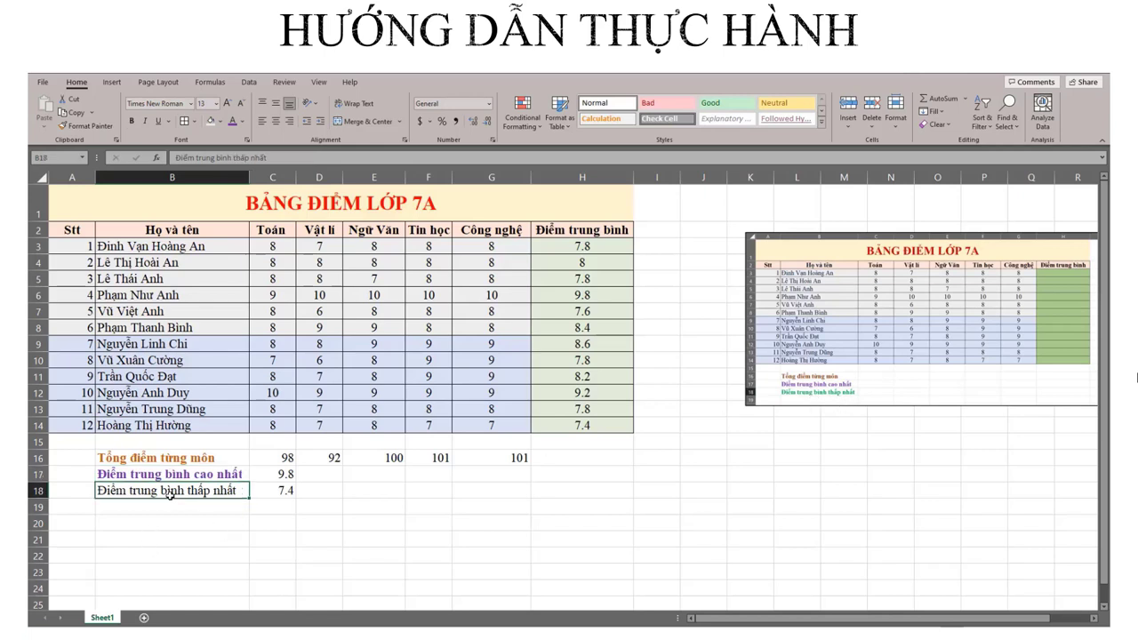
{"action": "left_click", "coordinate": [242, 121]}
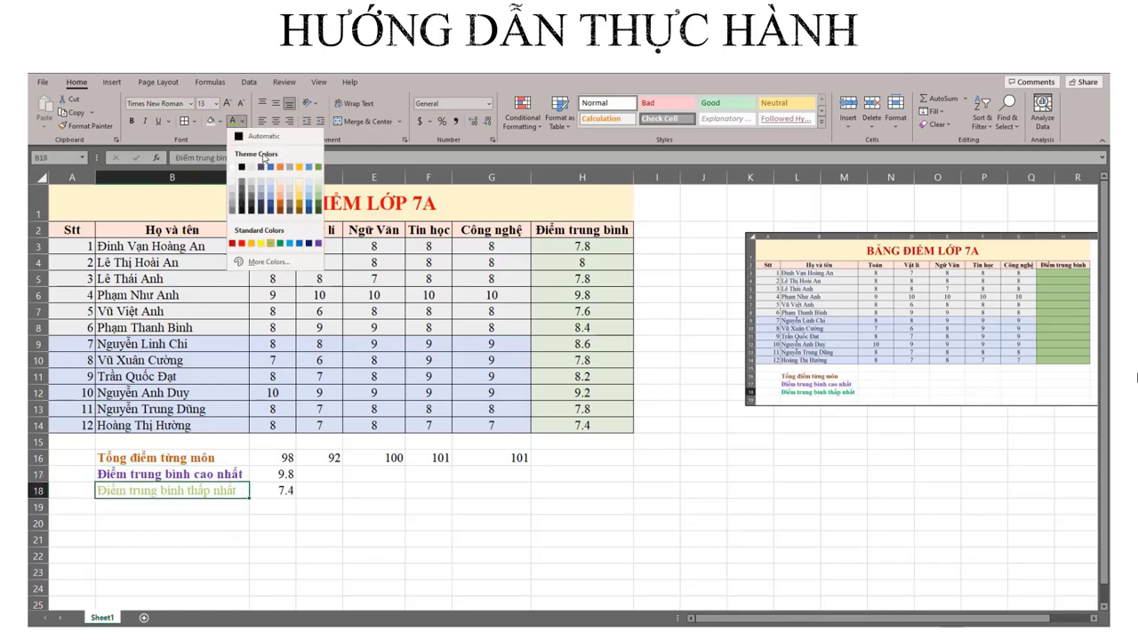
{"action": "left_click", "coordinate": [279, 244]}
{"action": "left_click", "coordinate": [132, 121]}
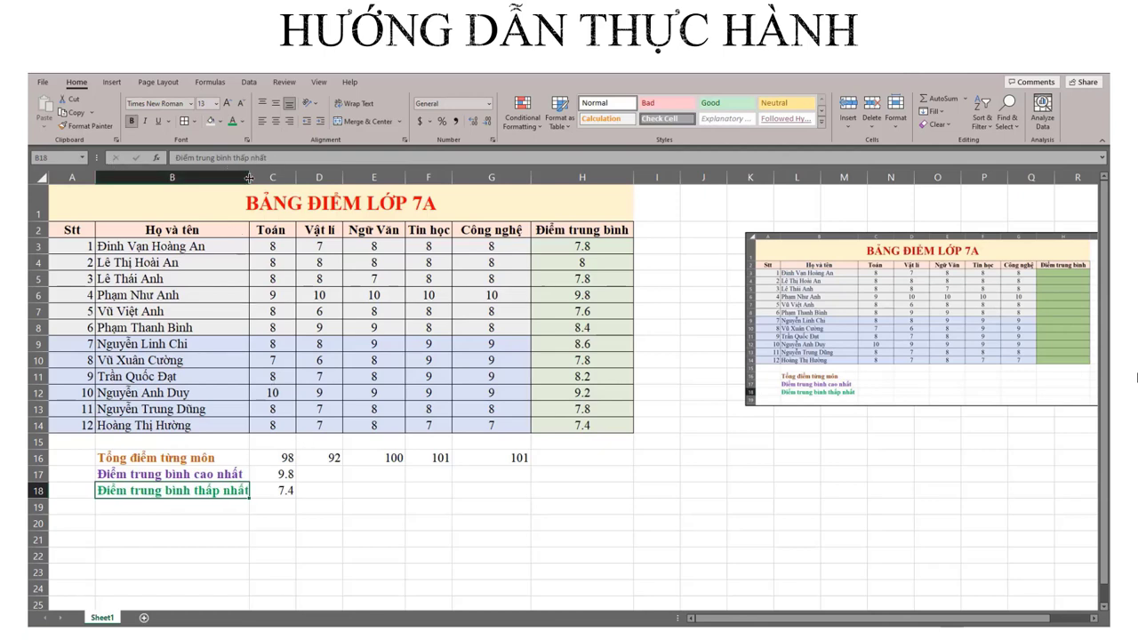
{"action": "left_click_drag", "start_coordinate": [249, 178], "coordinate": [257, 177]}
{"action": "left_click", "coordinate": [320, 490]}
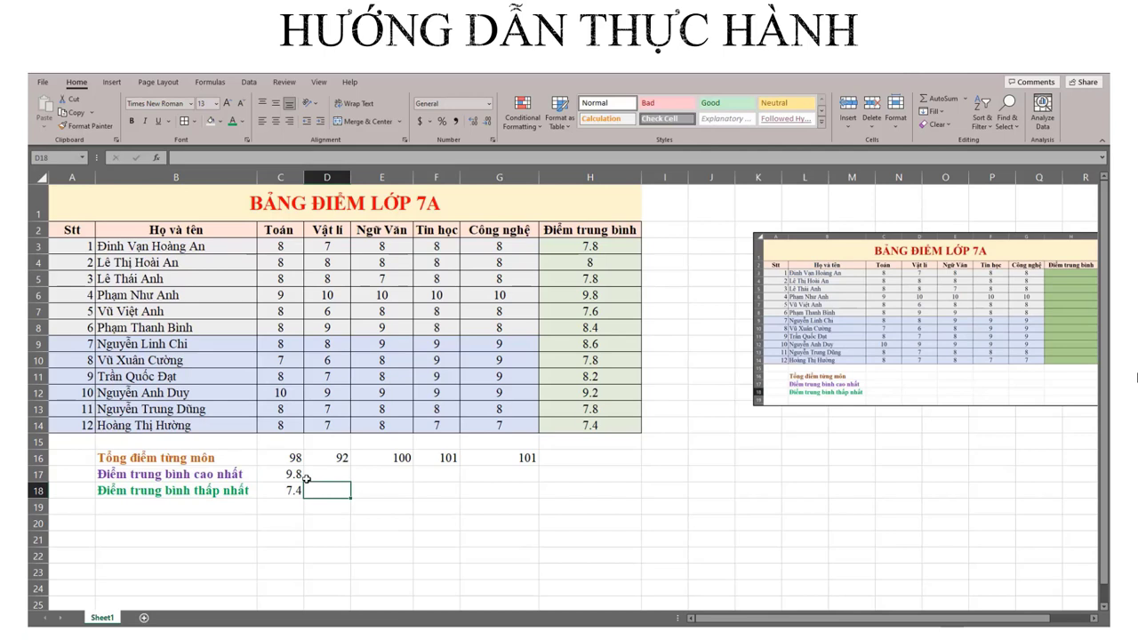
- Sort the student rows by the Điểm trung bình column from smallest to largest
{"action": "left_click", "coordinate": [604, 313]}
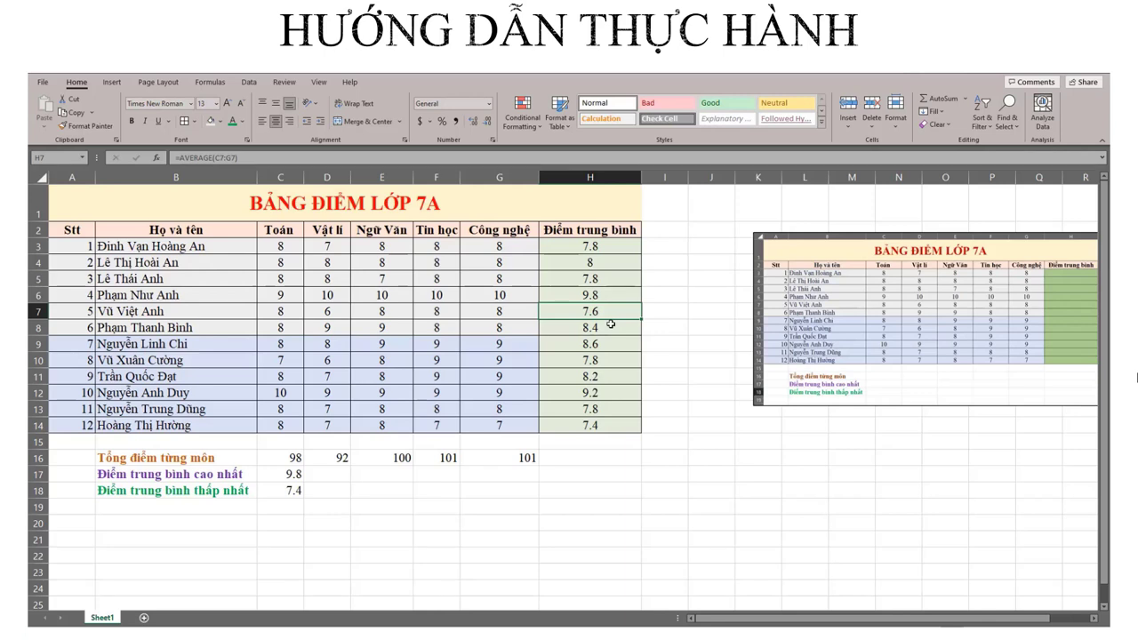
{"action": "left_click", "coordinate": [604, 276]}
{"action": "left_click", "coordinate": [590, 327]}
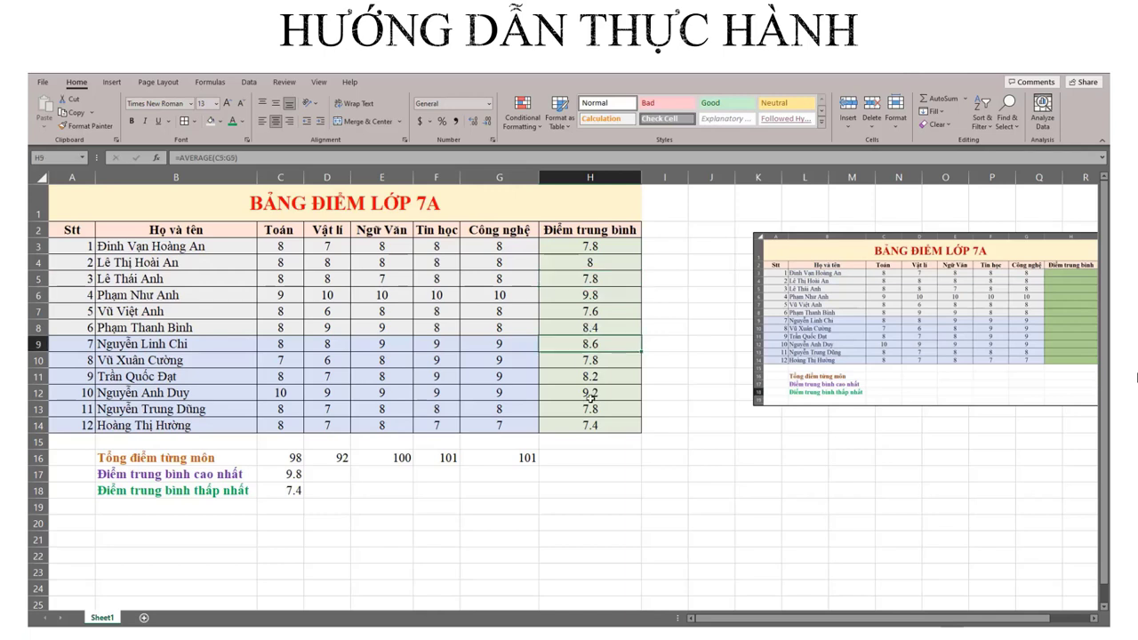
{"action": "left_click", "coordinate": [589, 409]}
{"action": "left_click", "coordinate": [600, 311]}
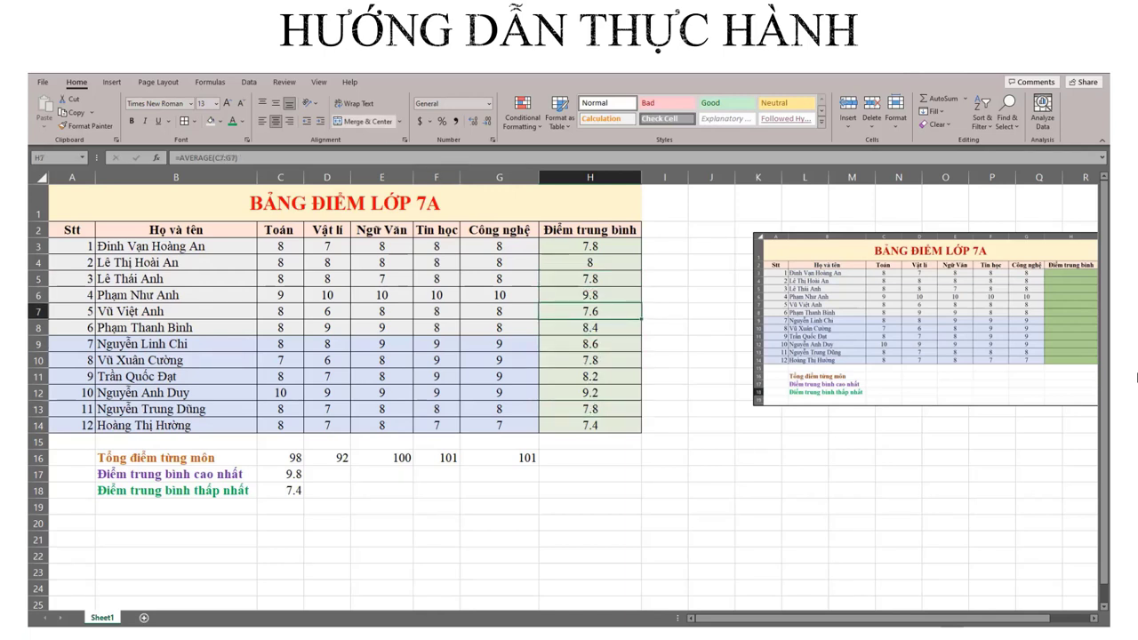
{"action": "left_click", "coordinate": [249, 82]}
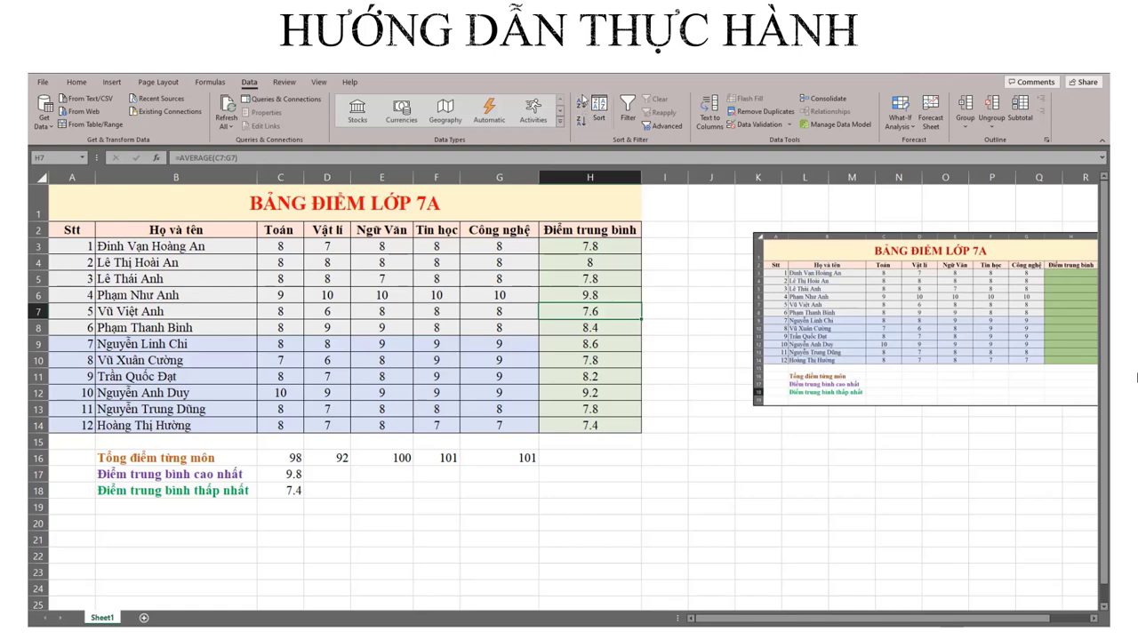
{"action": "left_click", "coordinate": [582, 105]}
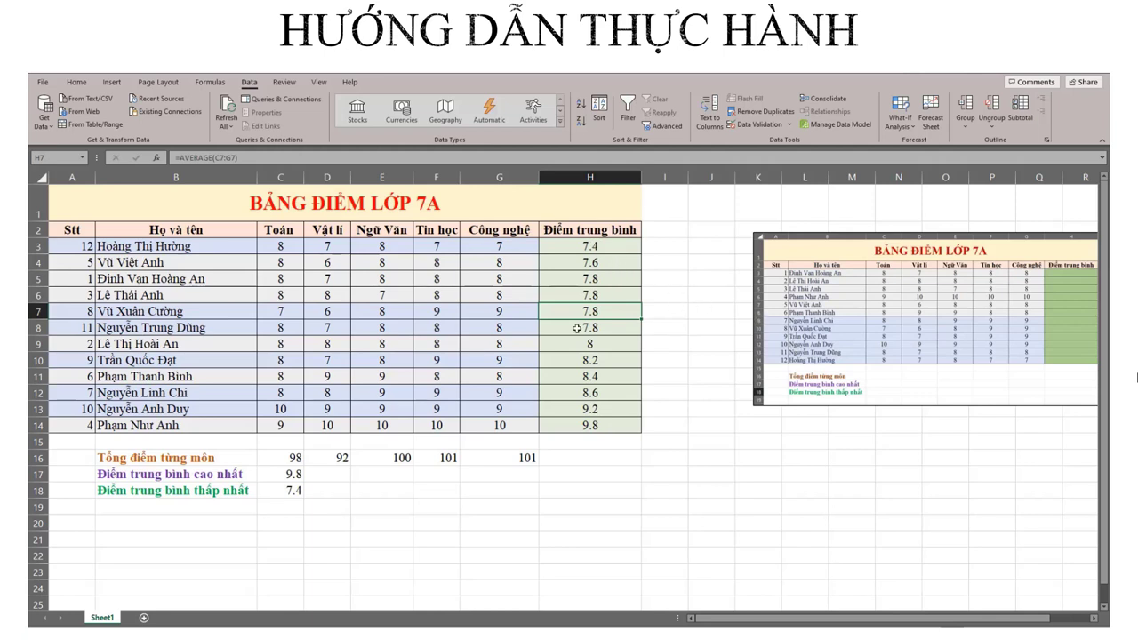
{"action": "key", "text": "Up"}
{"action": "key", "text": "Up"}
{"action": "key", "text": "Up"}
{"action": "key", "text": "Up"}
{"action": "key", "text": "Up"}
{"action": "key", "text": "Left"}
{"action": "key", "text": "Left"}
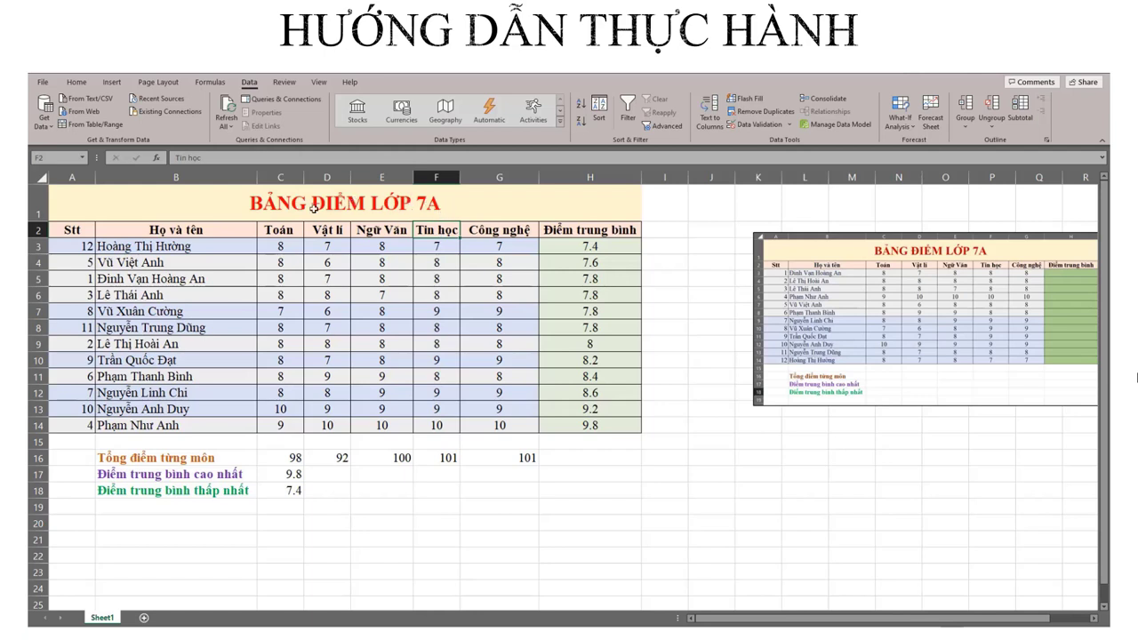
- Add filters to the heading row A2:H2 of the grade table
{"action": "left_click", "coordinate": [78, 229]}
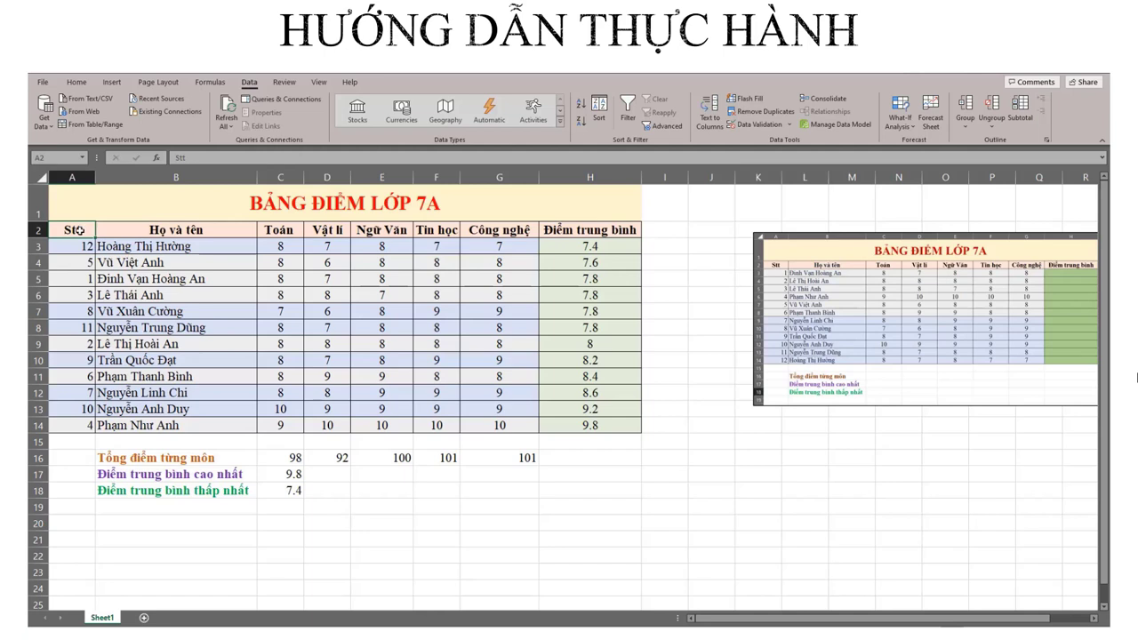
{"action": "left_click_drag", "start_coordinate": [78, 229], "coordinate": [587, 228]}
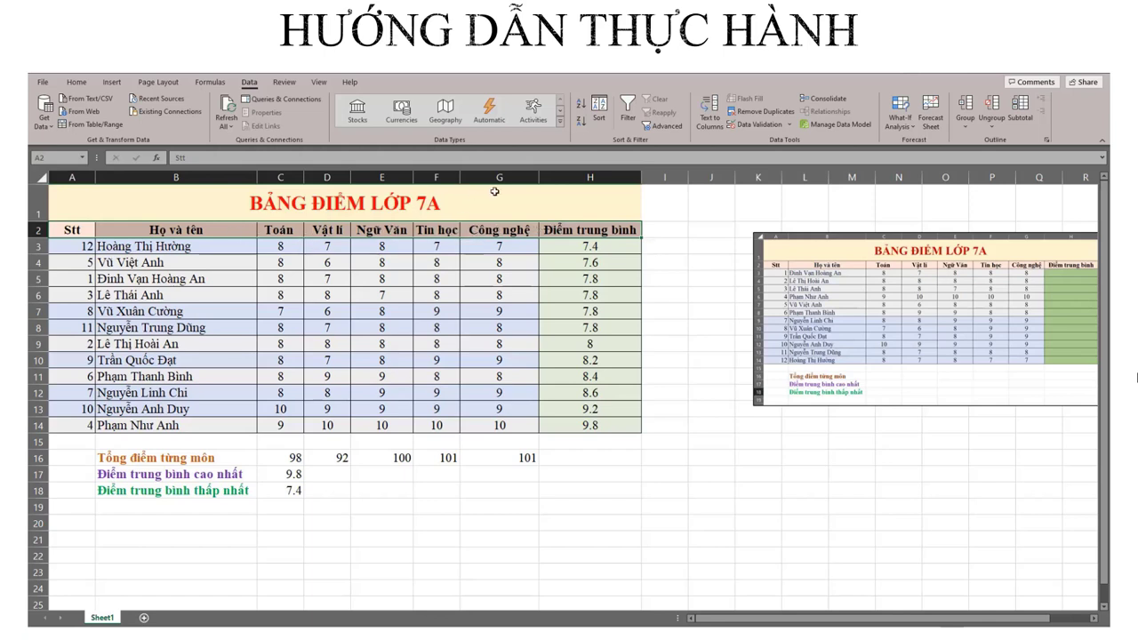
{"action": "left_click", "coordinate": [627, 111]}
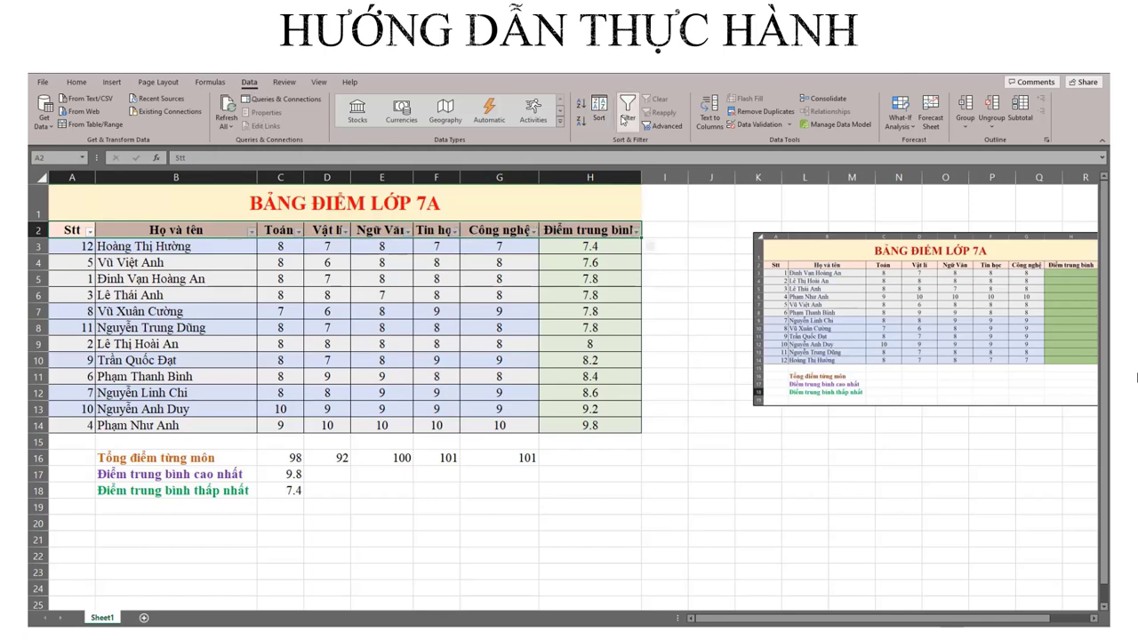
- Filter the Tin học column to show only scores of 10, and remove the filters from the table
{"action": "left_click", "coordinate": [455, 232]}
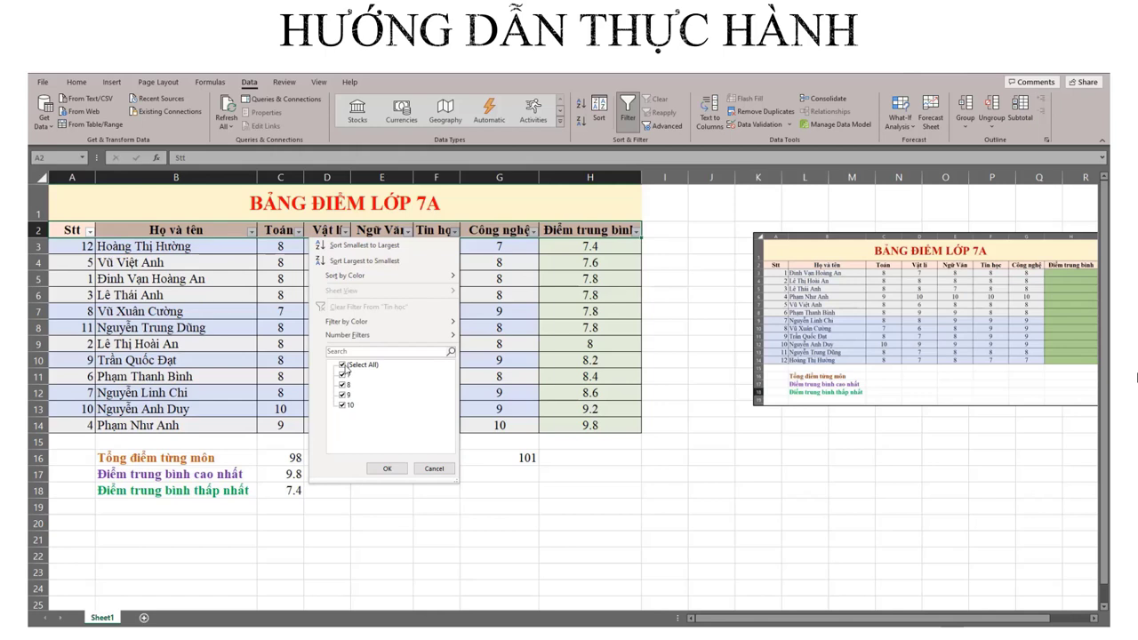
{"action": "left_click", "coordinate": [343, 365]}
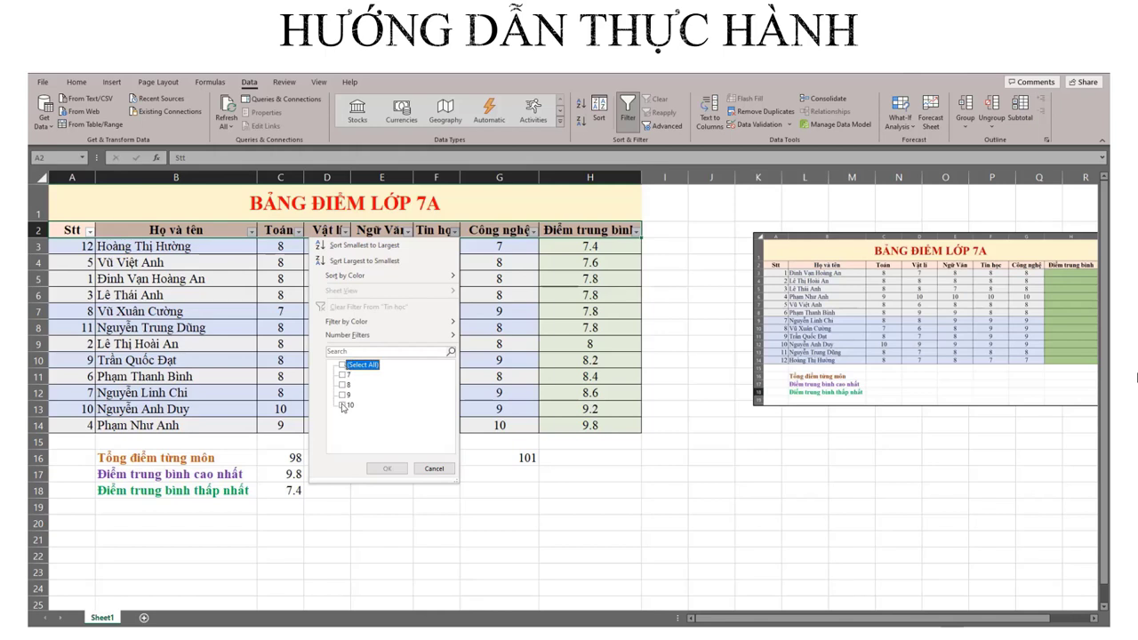
{"action": "left_click", "coordinate": [343, 407]}
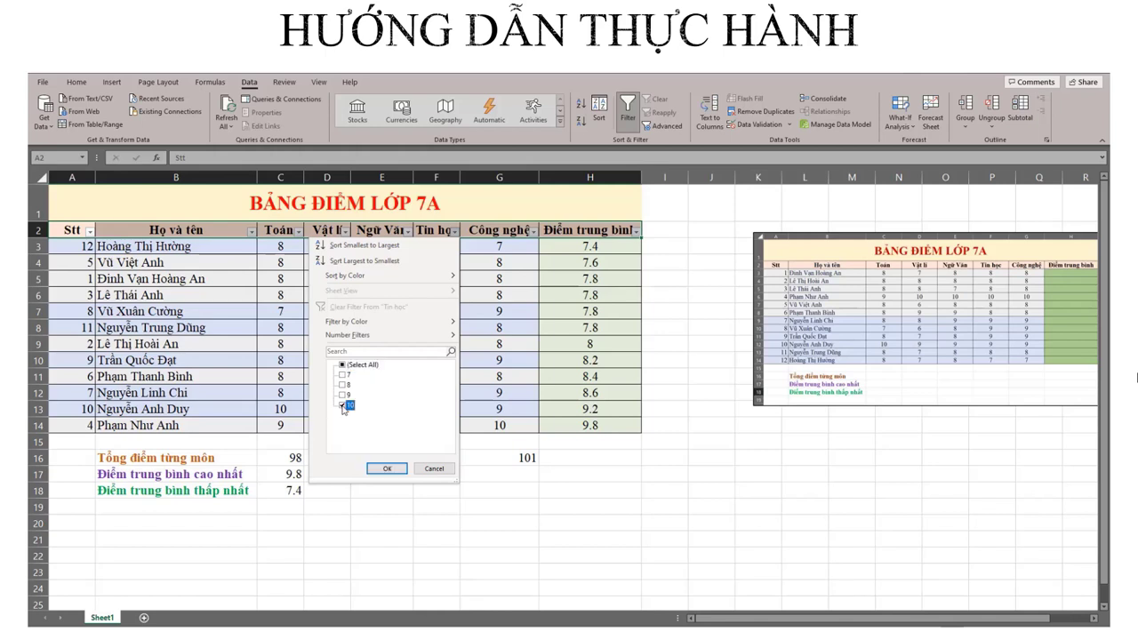
{"action": "left_click", "coordinate": [387, 469]}
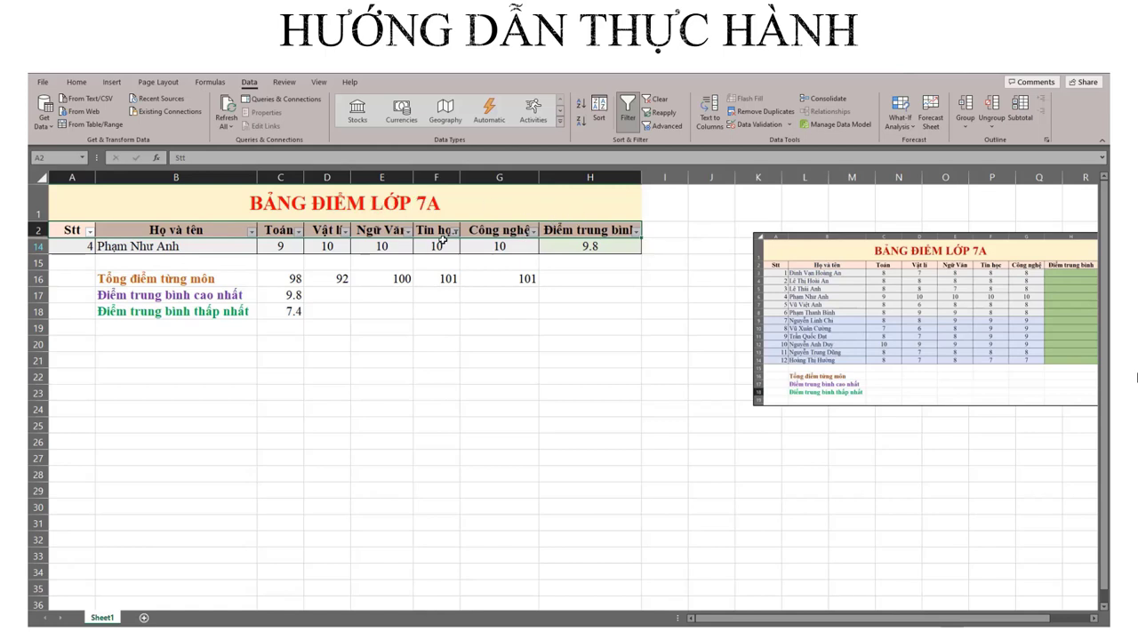
{"action": "left_click", "coordinate": [629, 121]}
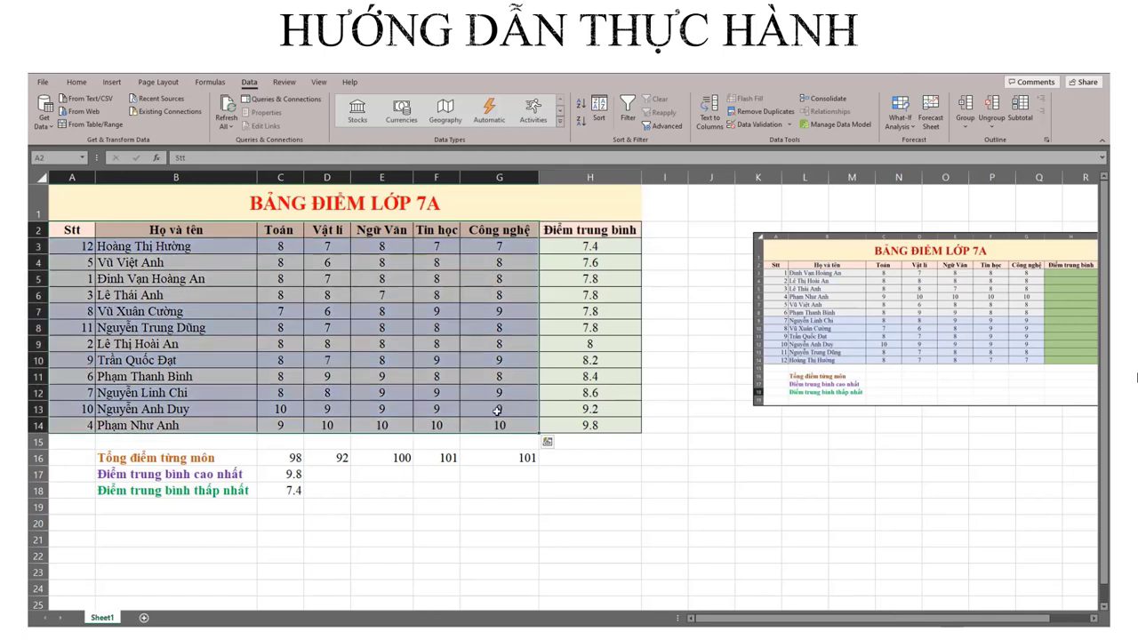
- Review the score table A2:G14, the average formulas in column H and the summary formulas in C16:C18
{"action": "left_click", "coordinate": [290, 489]}
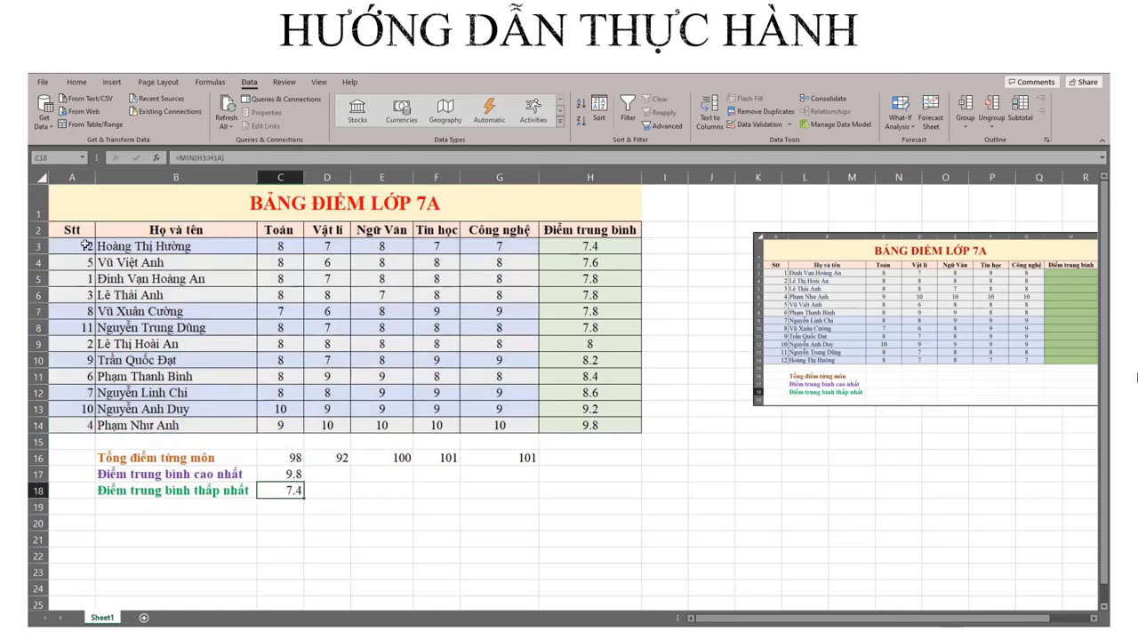
{"action": "left_click_drag", "start_coordinate": [75, 229], "coordinate": [500, 423]}
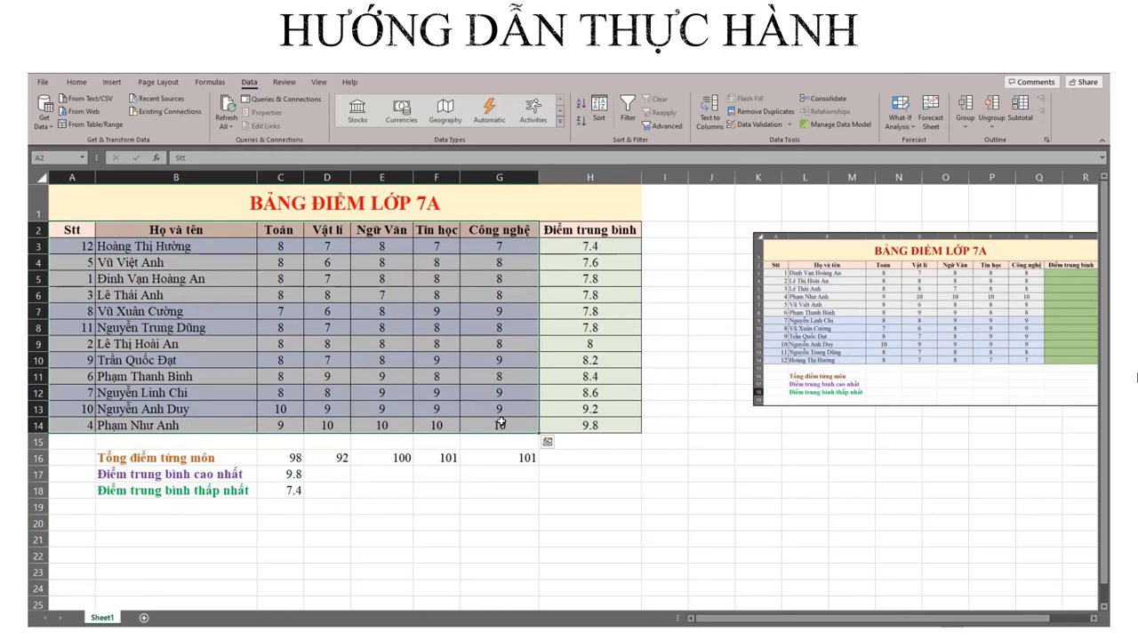
{"action": "left_click", "coordinate": [389, 209]}
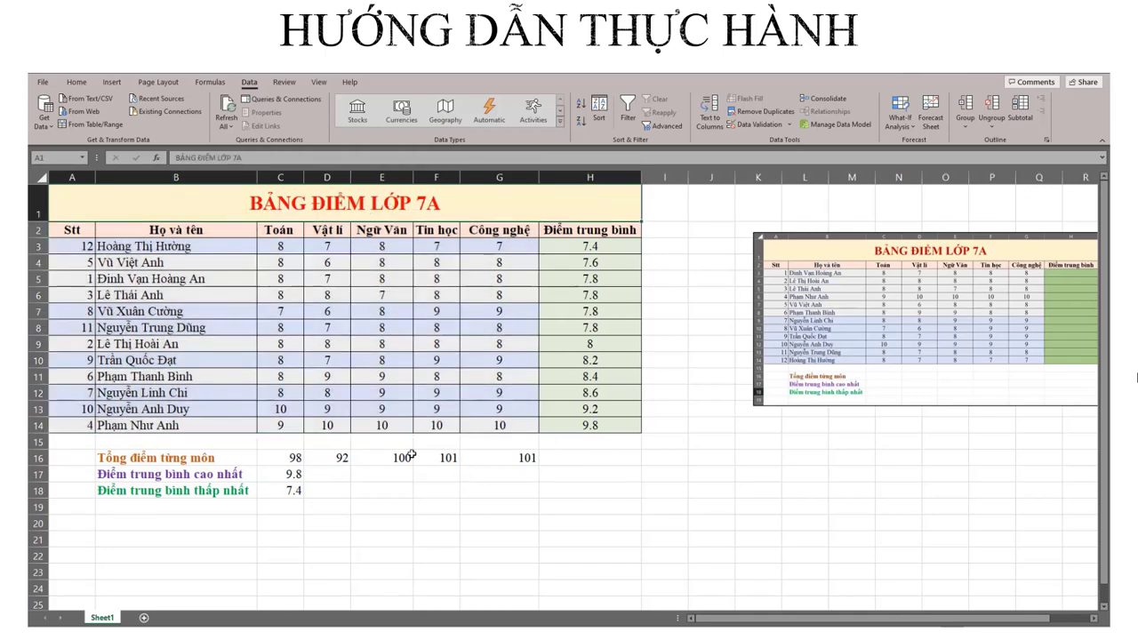
{"action": "left_click", "coordinate": [499, 278]}
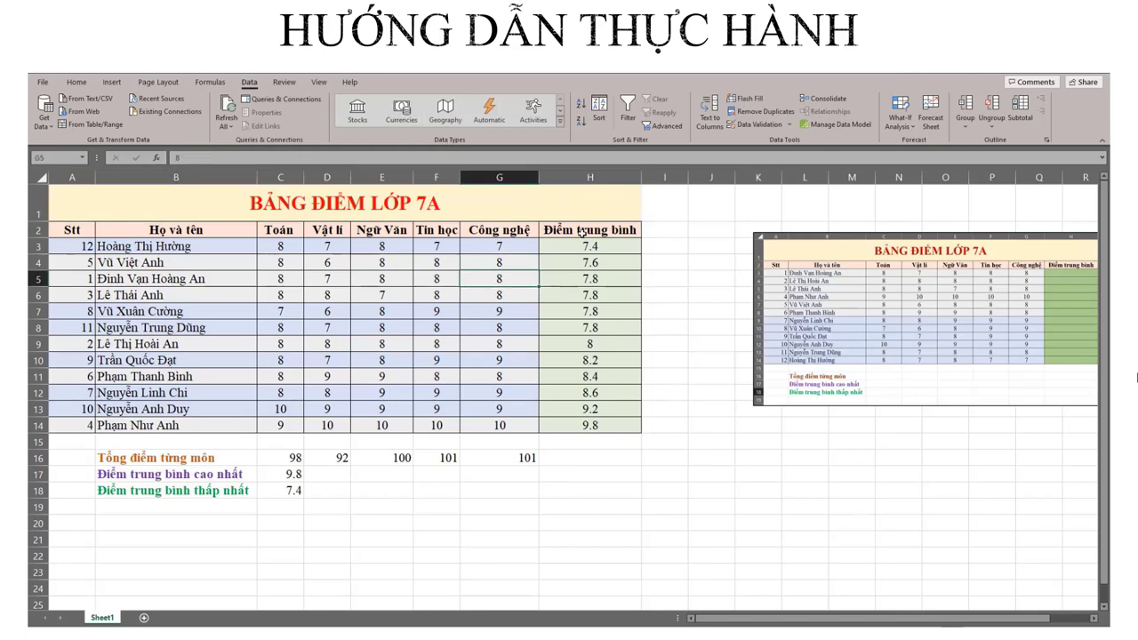
{"action": "left_click", "coordinate": [589, 248]}
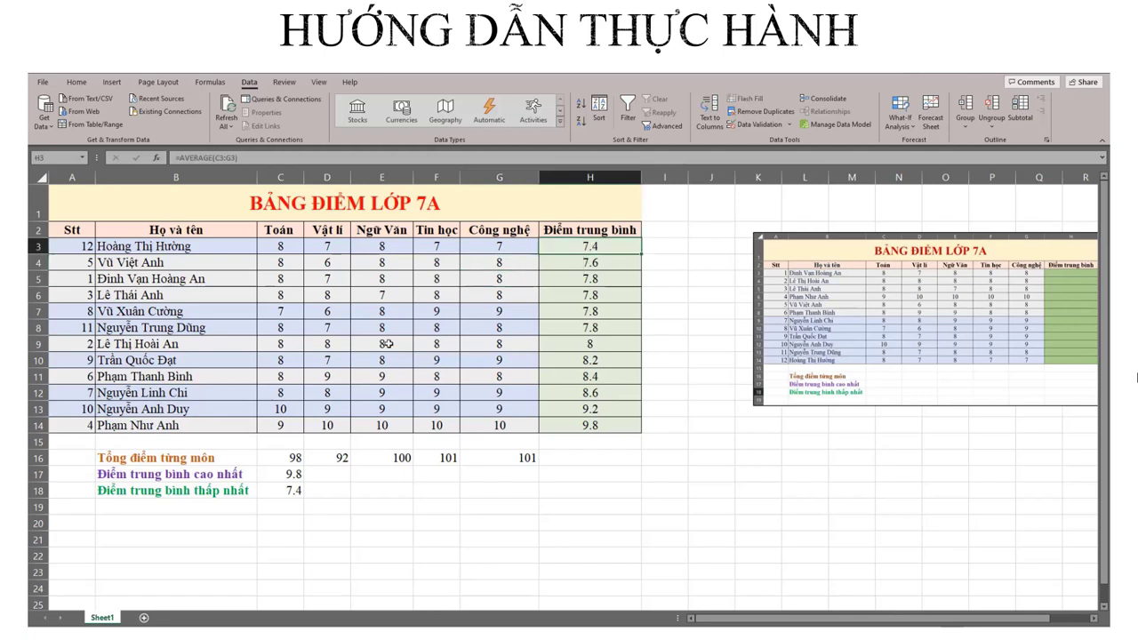
{"action": "left_click", "coordinate": [270, 465]}
{"action": "left_click", "coordinate": [277, 473]}
{"action": "left_click", "coordinate": [279, 490]}
{"action": "left_click", "coordinate": [593, 328]}
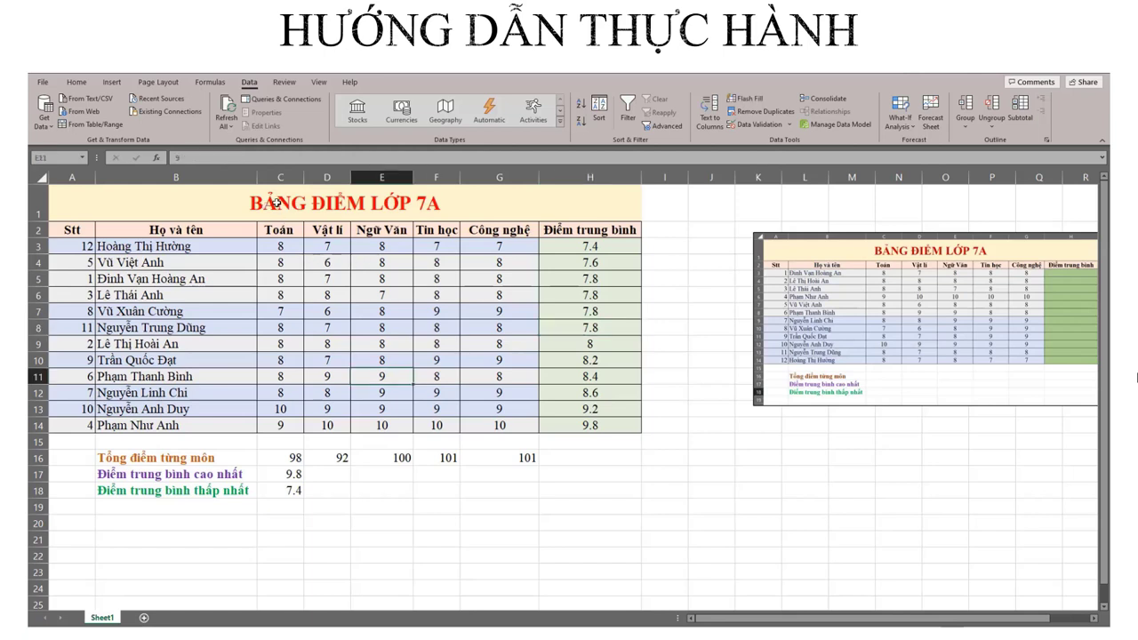
- Unmerge the title cells A1:H1 holding BẢNG ĐIỂM LỚP 7A
{"action": "left_click", "coordinate": [274, 204]}
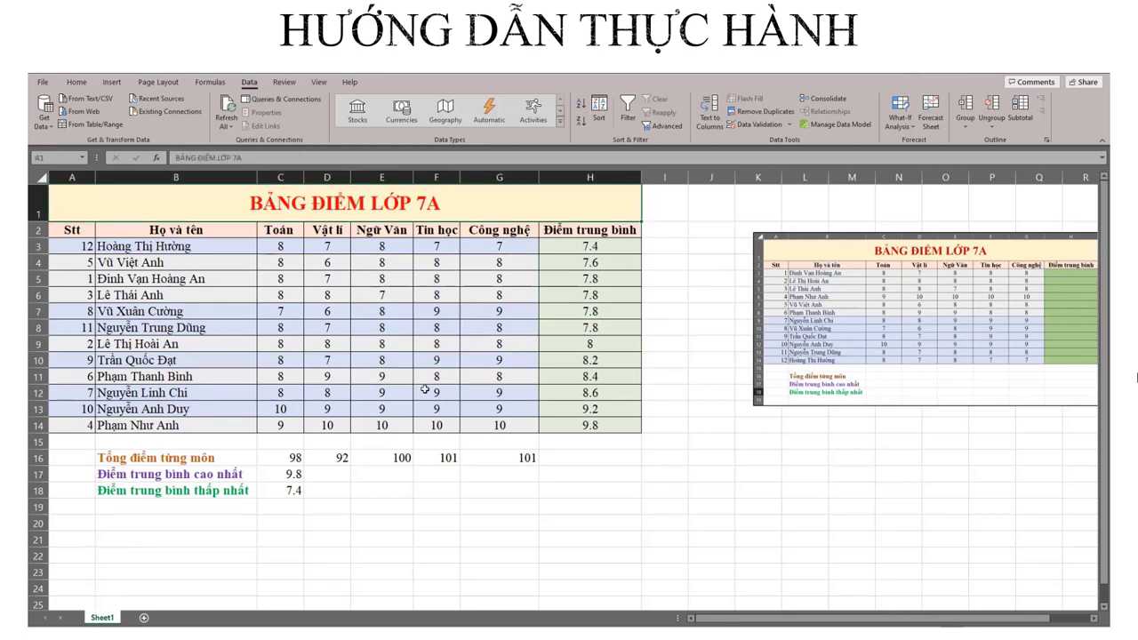
{"action": "key", "text": "alt+h"}
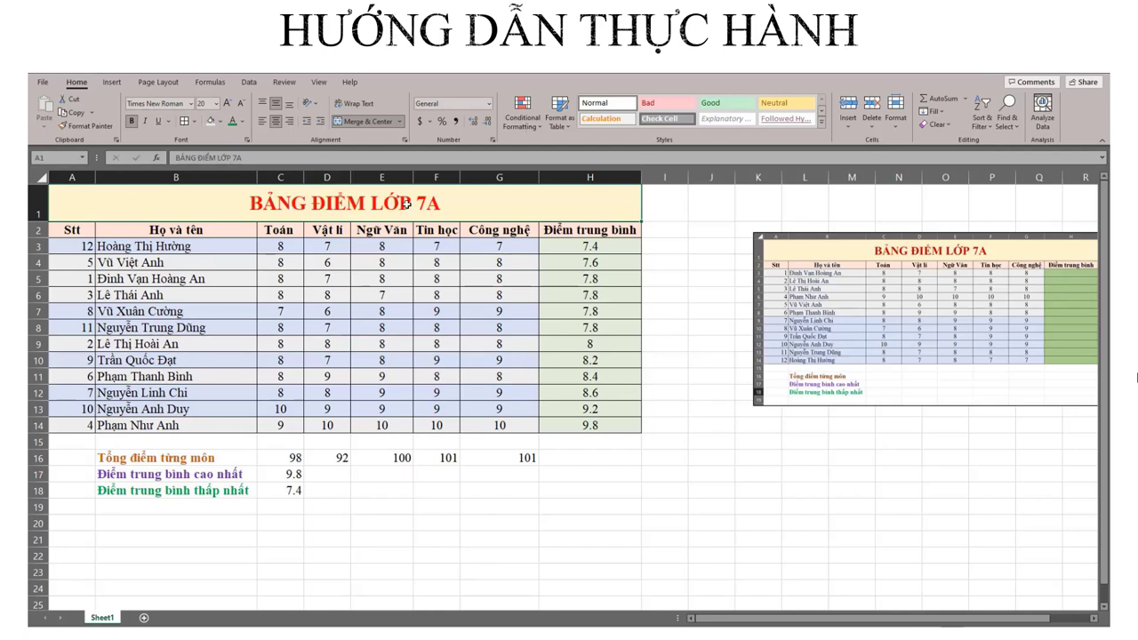
{"action": "left_click", "coordinate": [368, 125]}
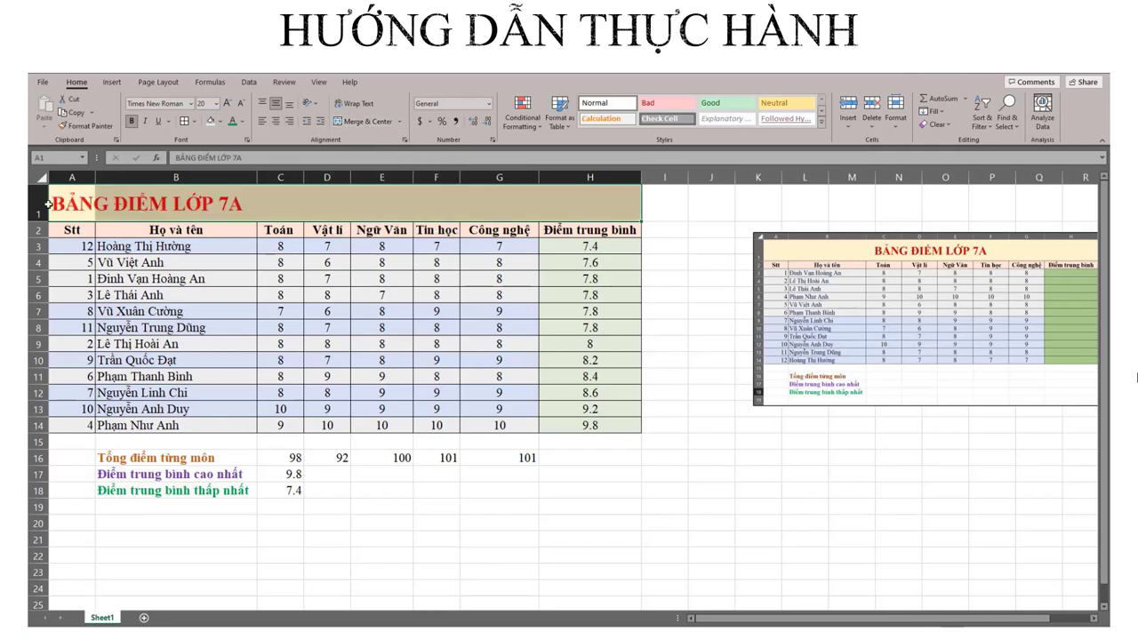
- Try to merge and centre the title across the whole of row 1
{"action": "left_click", "coordinate": [35, 203]}
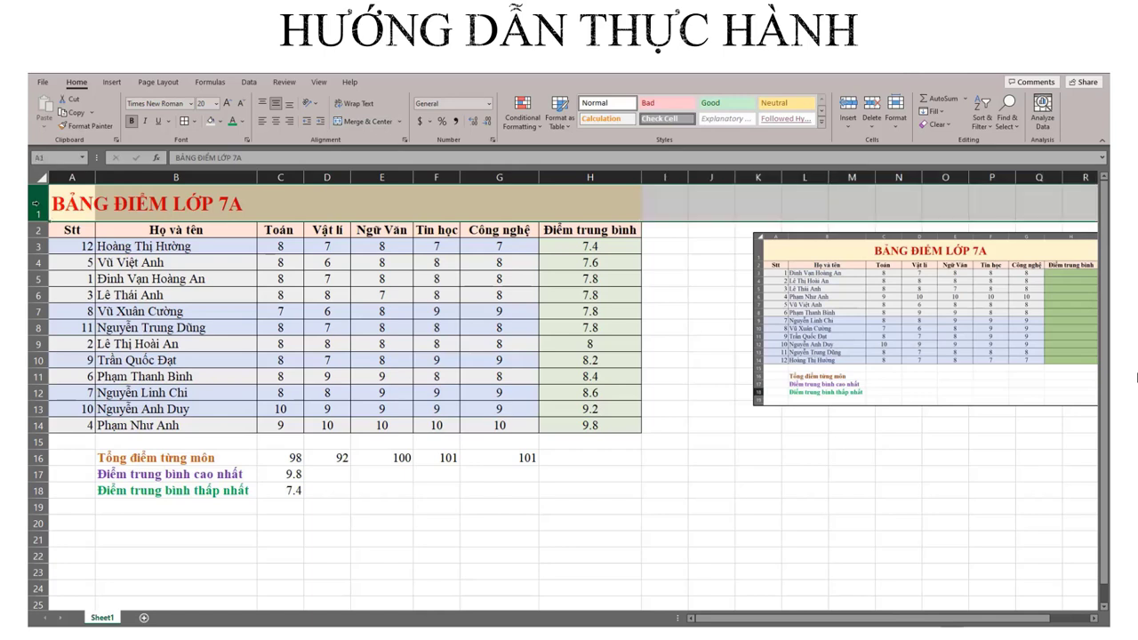
{"action": "left_click", "coordinate": [367, 122]}
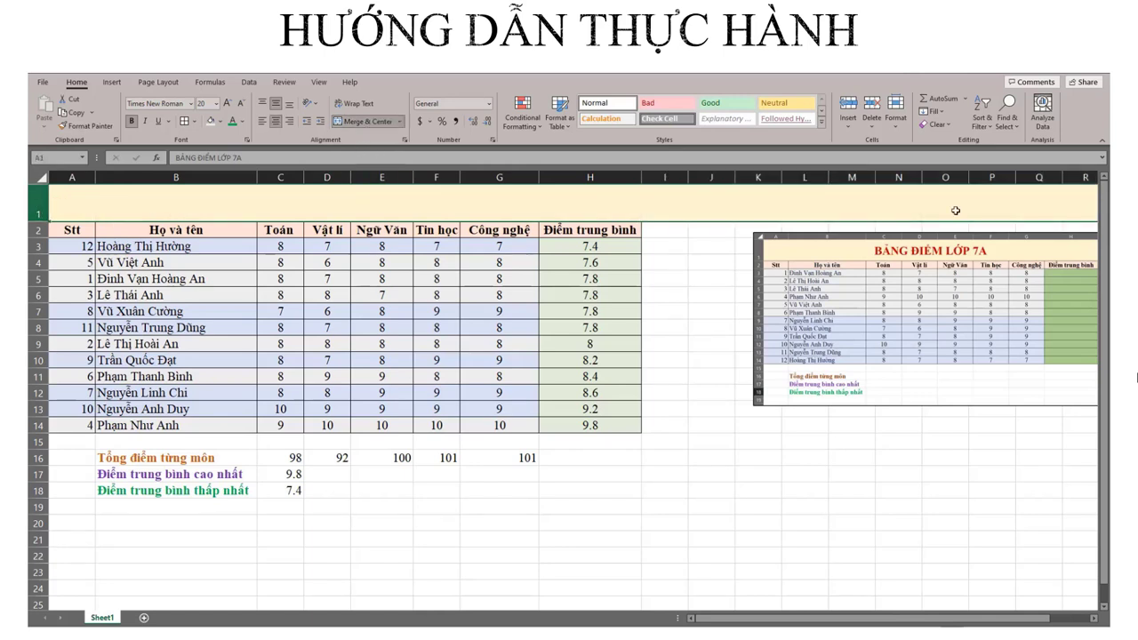
{"action": "left_click", "coordinate": [354, 123]}
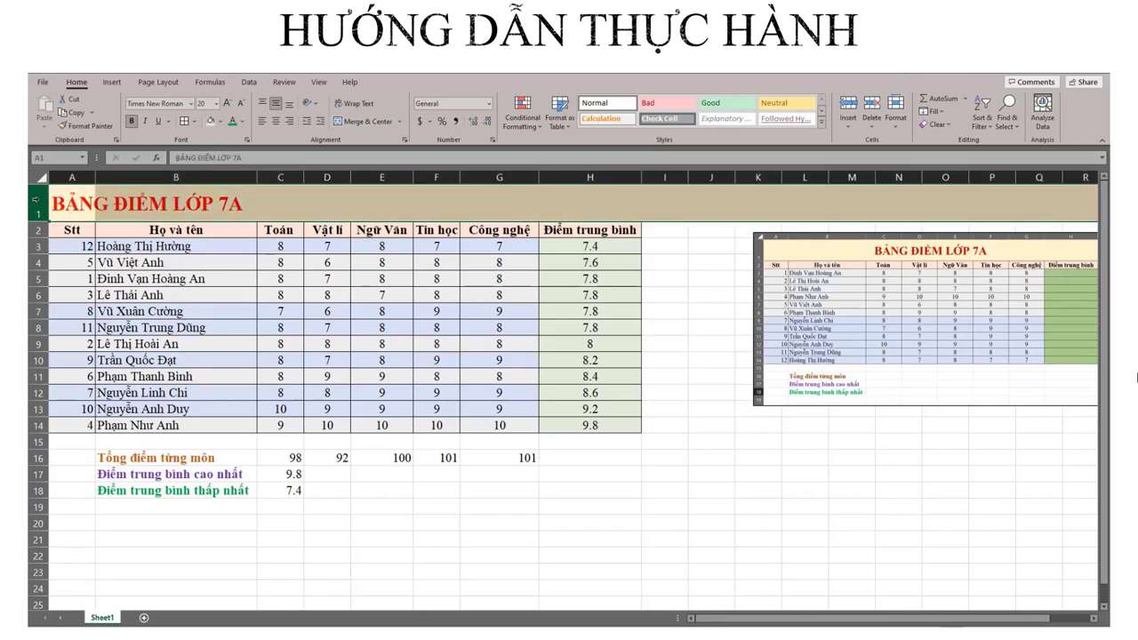
- Remove the fill colour from the whole of row 1
{"action": "left_click", "coordinate": [36, 199]}
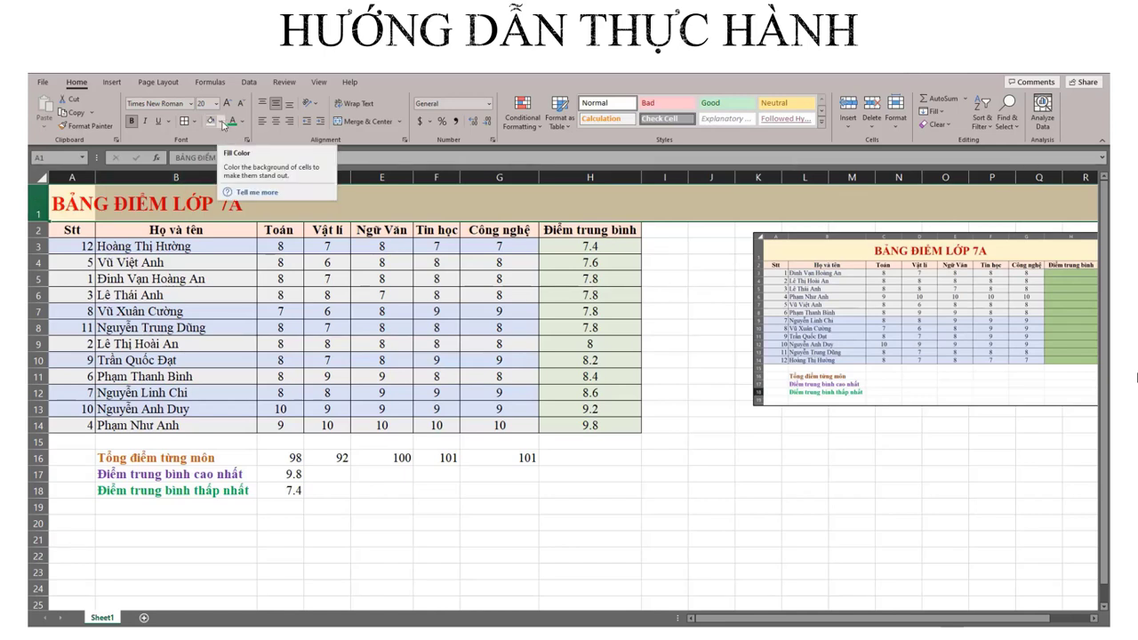
{"action": "left_click", "coordinate": [223, 125]}
{"action": "left_click", "coordinate": [250, 246]}
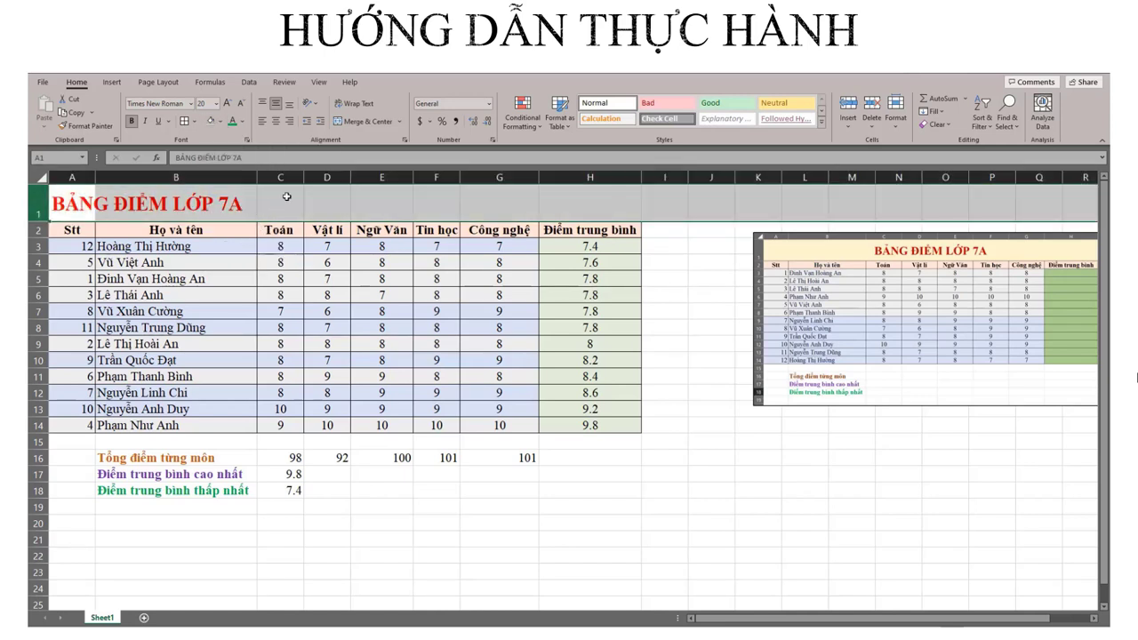
- Merge and centre the title BẢNG ĐIỂM LỚP 7A across A1:H1
{"action": "left_click", "coordinate": [58, 205]}
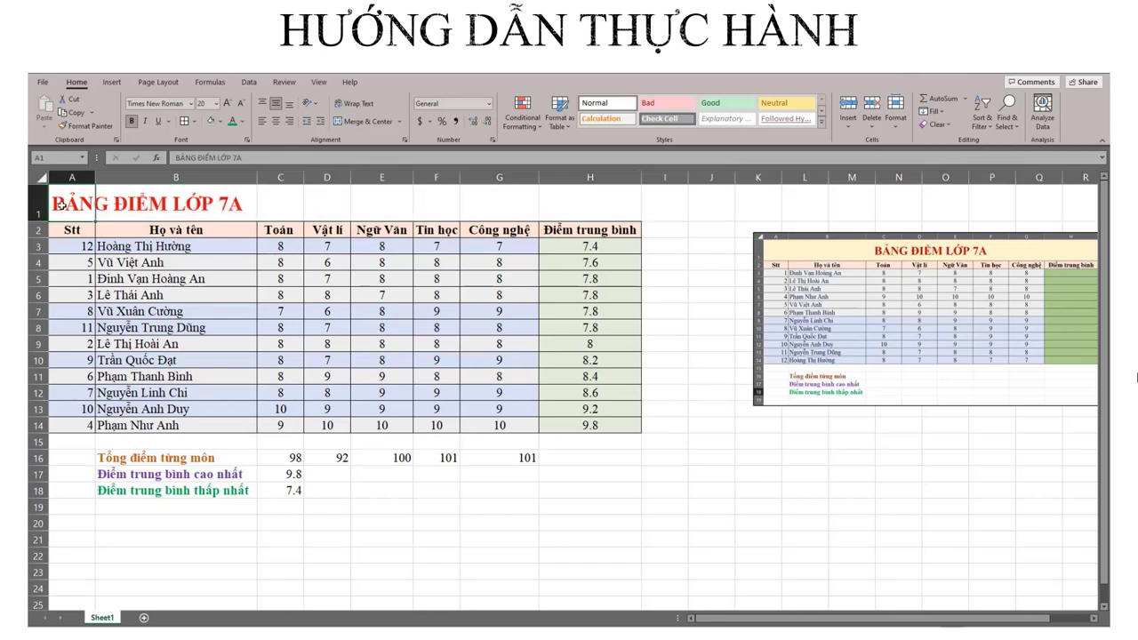
{"action": "left_click_drag", "start_coordinate": [58, 205], "coordinate": [592, 196]}
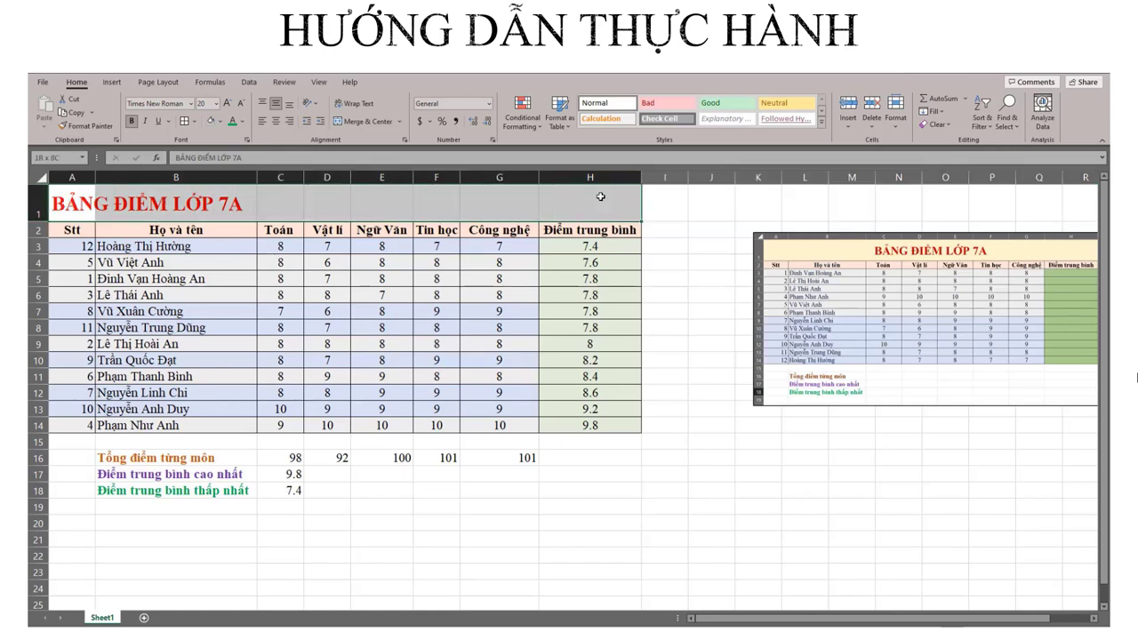
{"action": "left_click", "coordinate": [367, 122]}
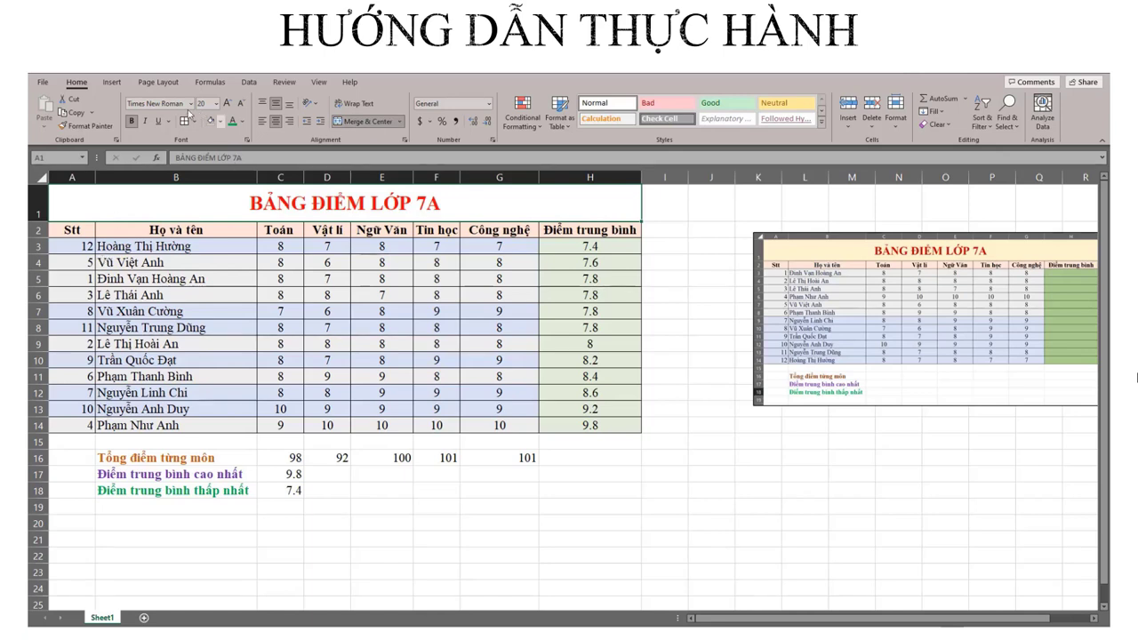
- Fill the merged title cell BẢNG ĐIỂM LỚP 7A with the lightest gold theme colour
{"action": "left_click", "coordinate": [220, 122]}
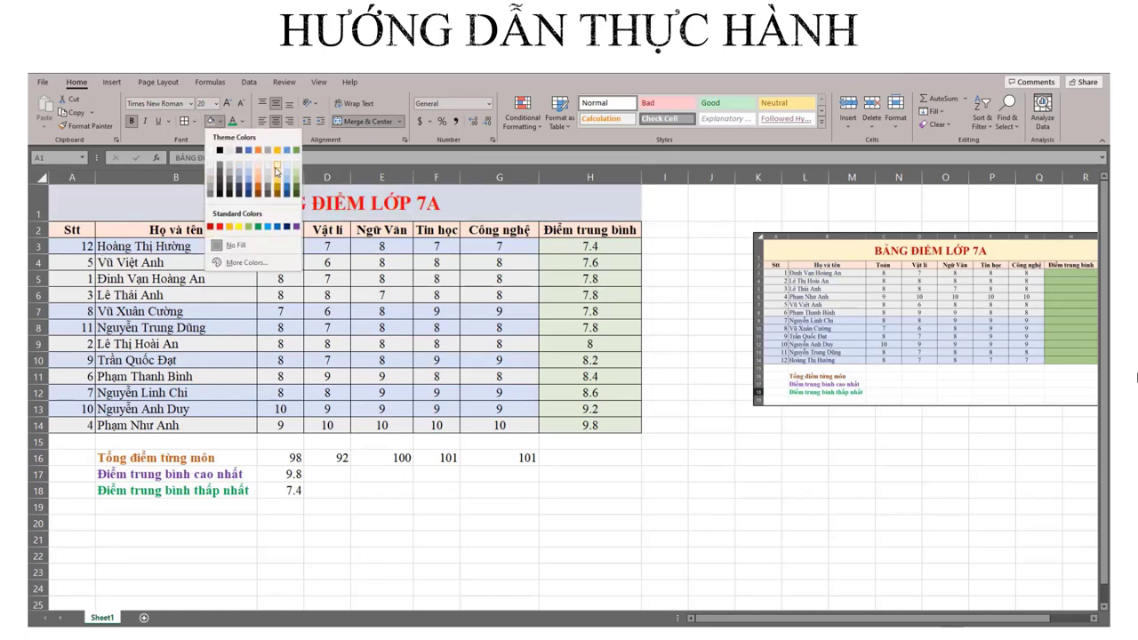
{"action": "left_click", "coordinate": [278, 167]}
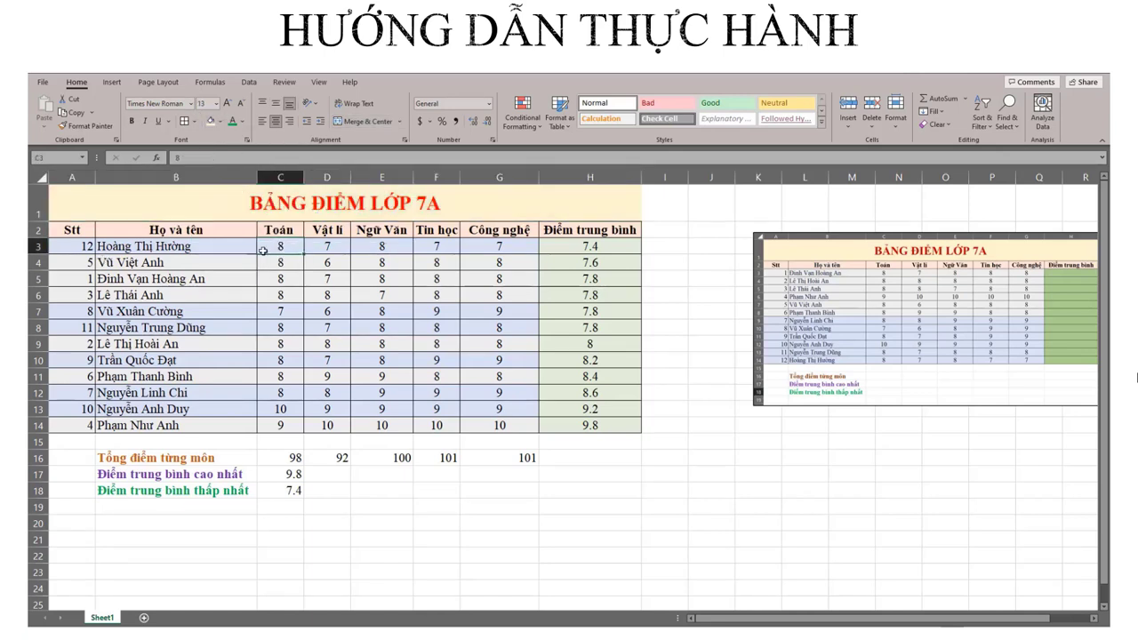
{"action": "left_click", "coordinate": [178, 230]}
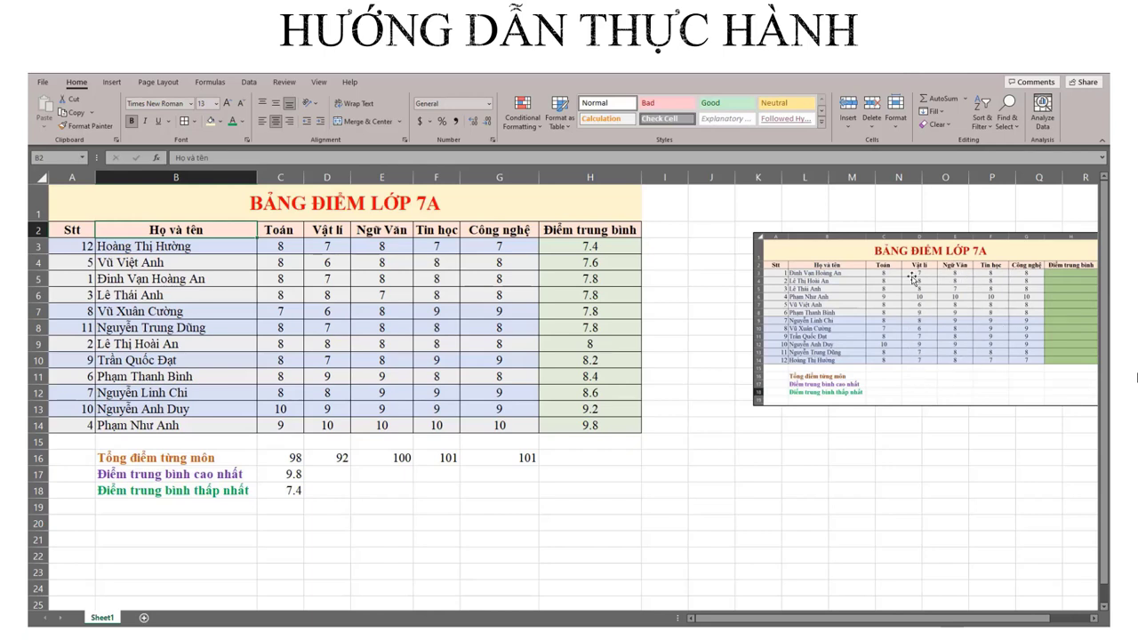
{"action": "left_click", "coordinate": [431, 233]}
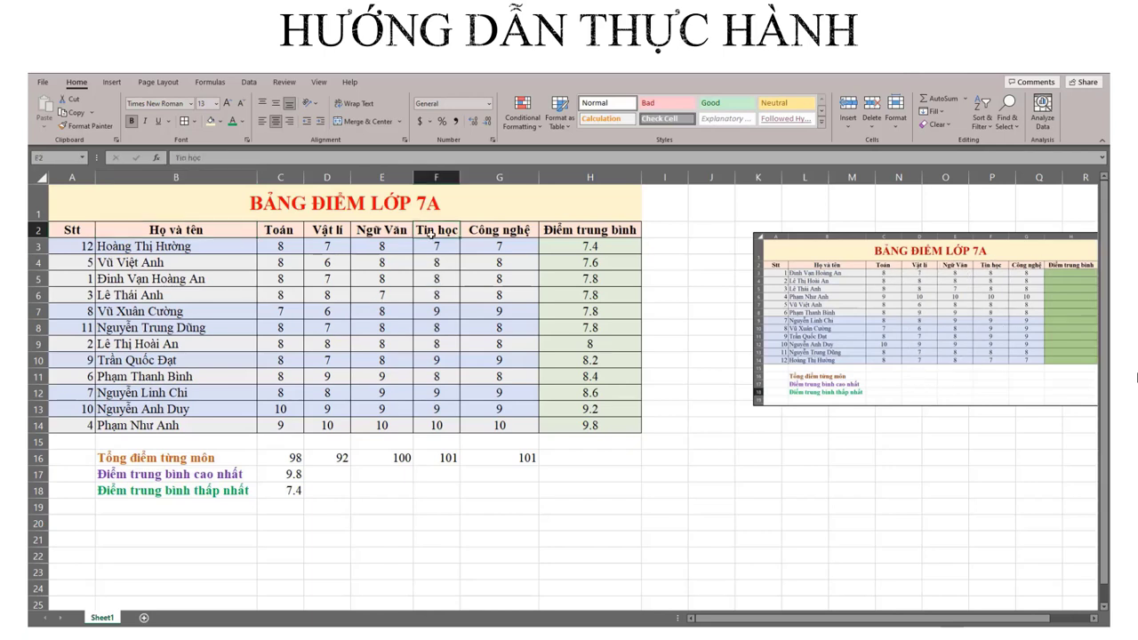
{"action": "left_click", "coordinate": [597, 283]}
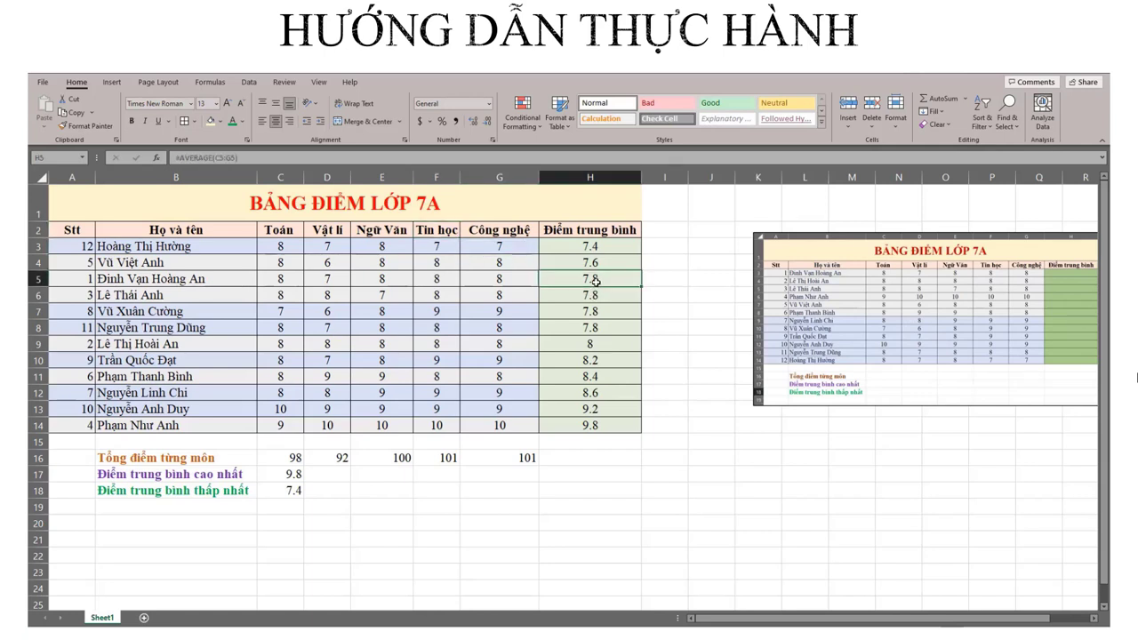
- Turn on filtering for the header row A2:H2 of the grade table
{"action": "left_click", "coordinate": [248, 82]}
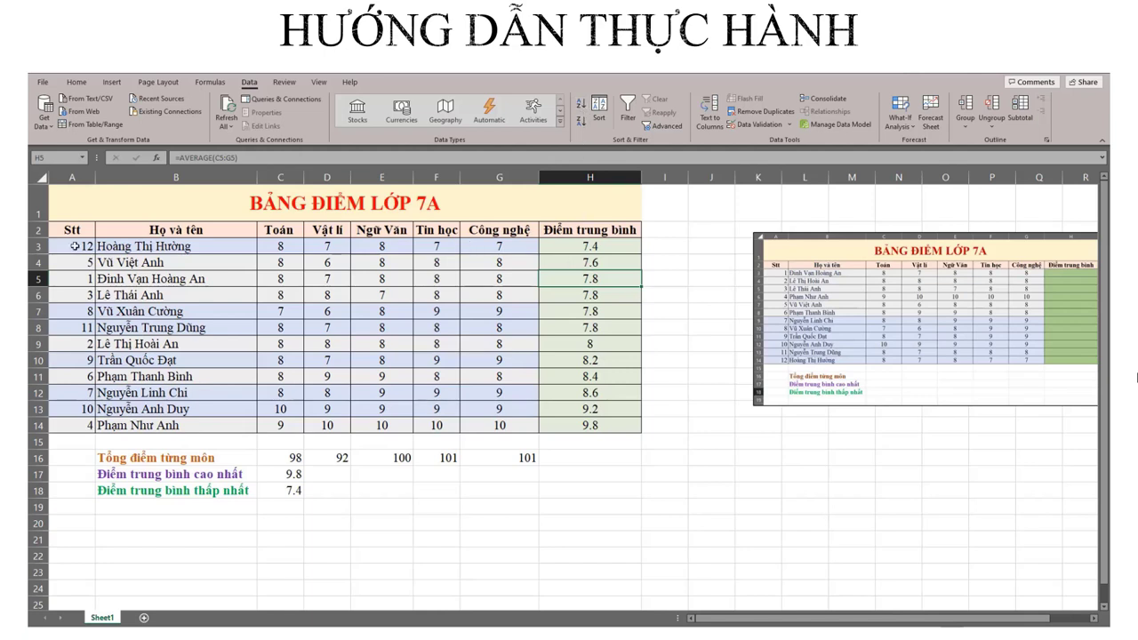
{"action": "left_click_drag", "start_coordinate": [70, 230], "coordinate": [548, 241]}
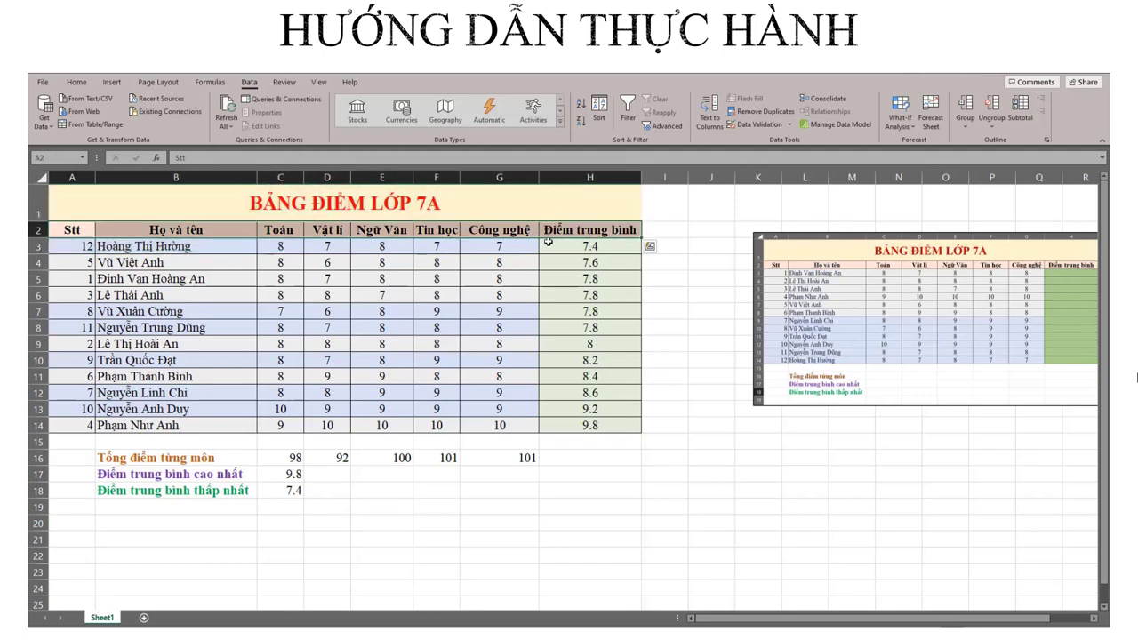
{"action": "left_click", "coordinate": [629, 110]}
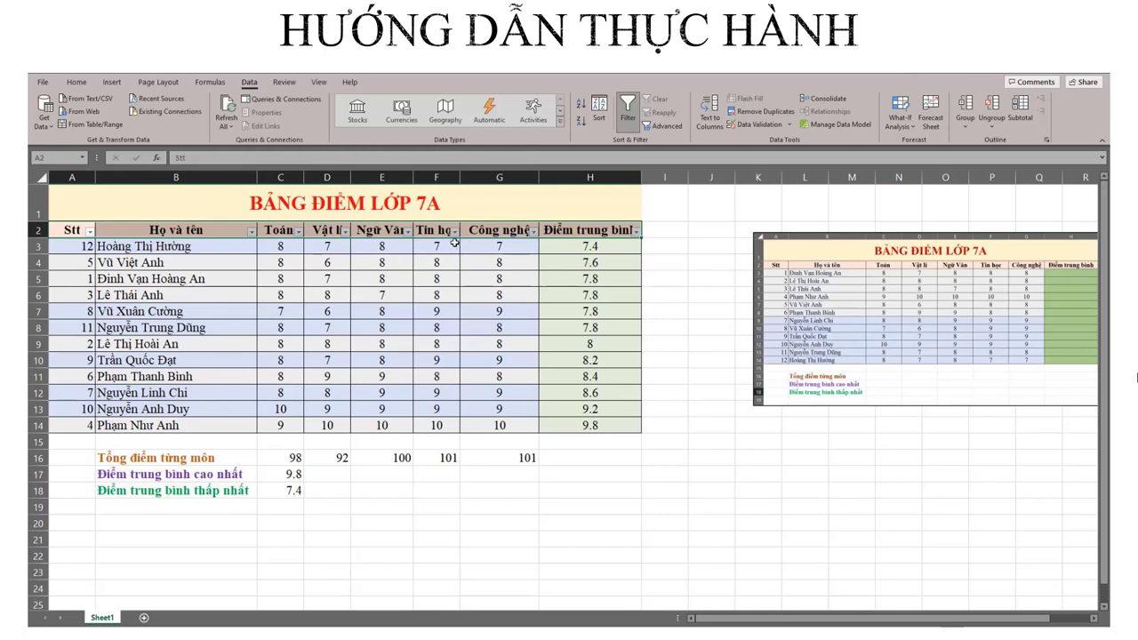
- Filter the Công nghệ column to show only the rows with a score of 8
{"action": "left_click", "coordinate": [534, 232]}
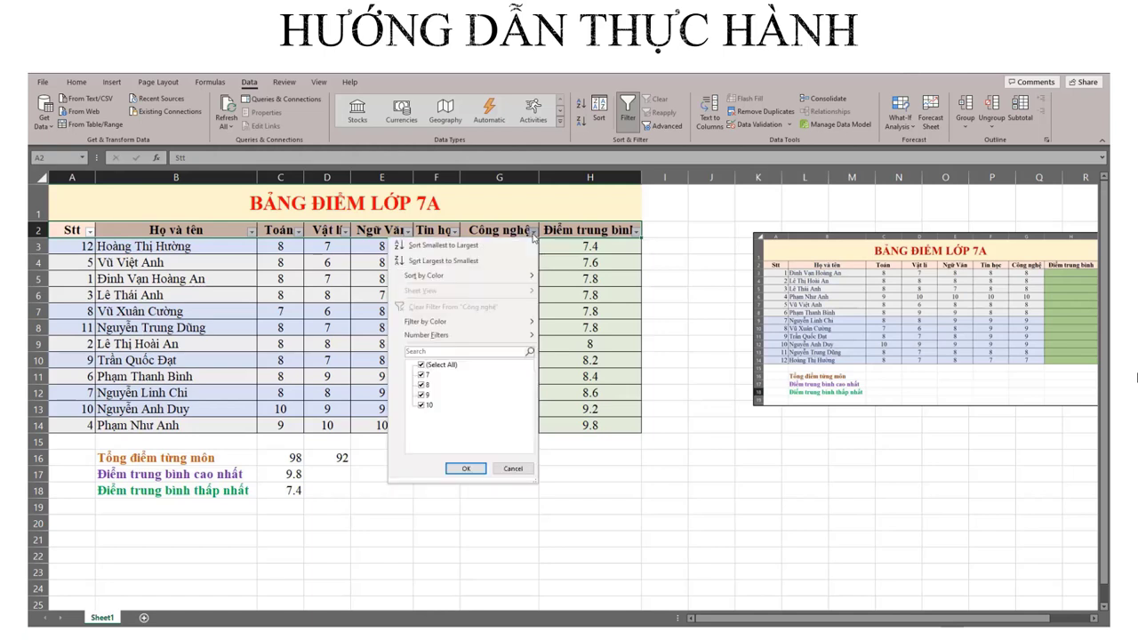
{"action": "left_click", "coordinate": [422, 365]}
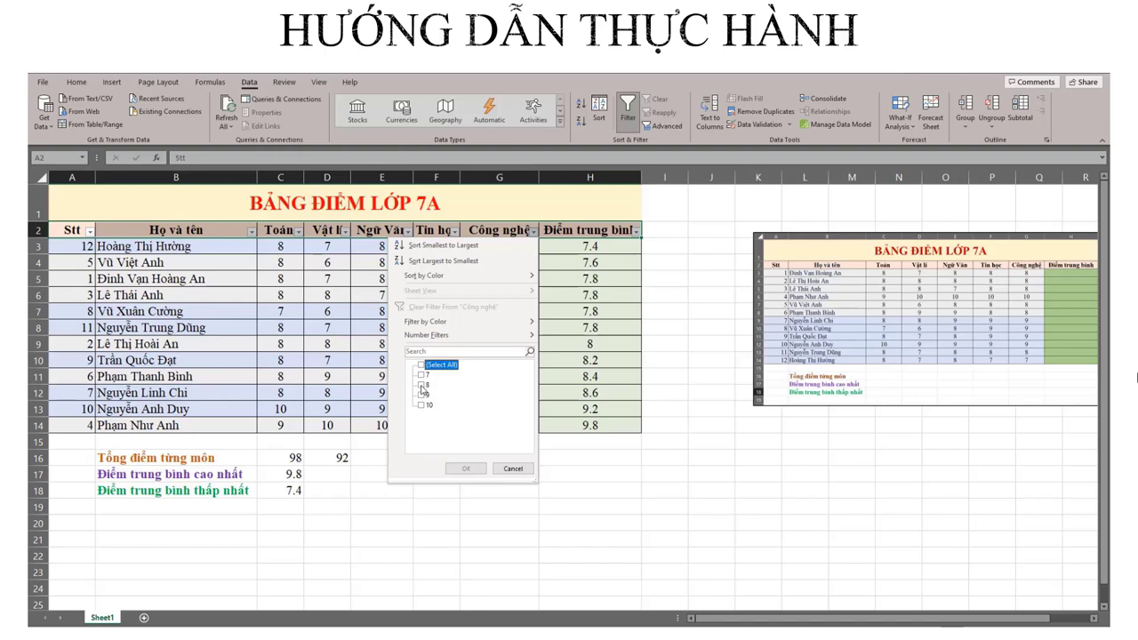
{"action": "left_click", "coordinate": [422, 386]}
{"action": "left_click", "coordinate": [466, 469]}
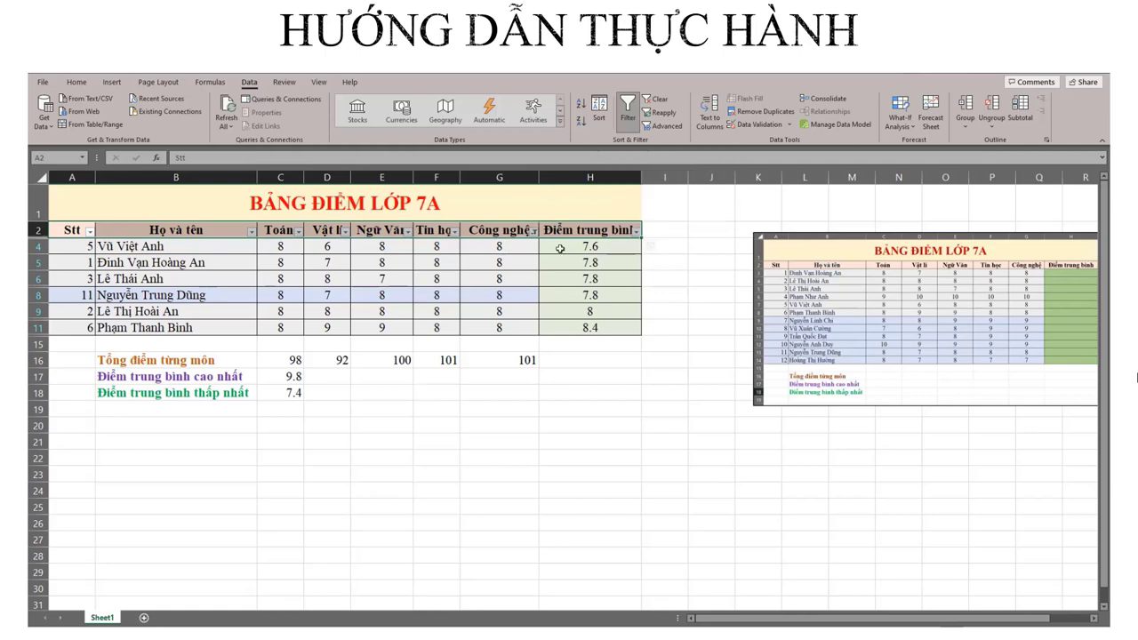
- Turn off filtering on the grade table to restore all of its rows
{"action": "left_click", "coordinate": [625, 125]}
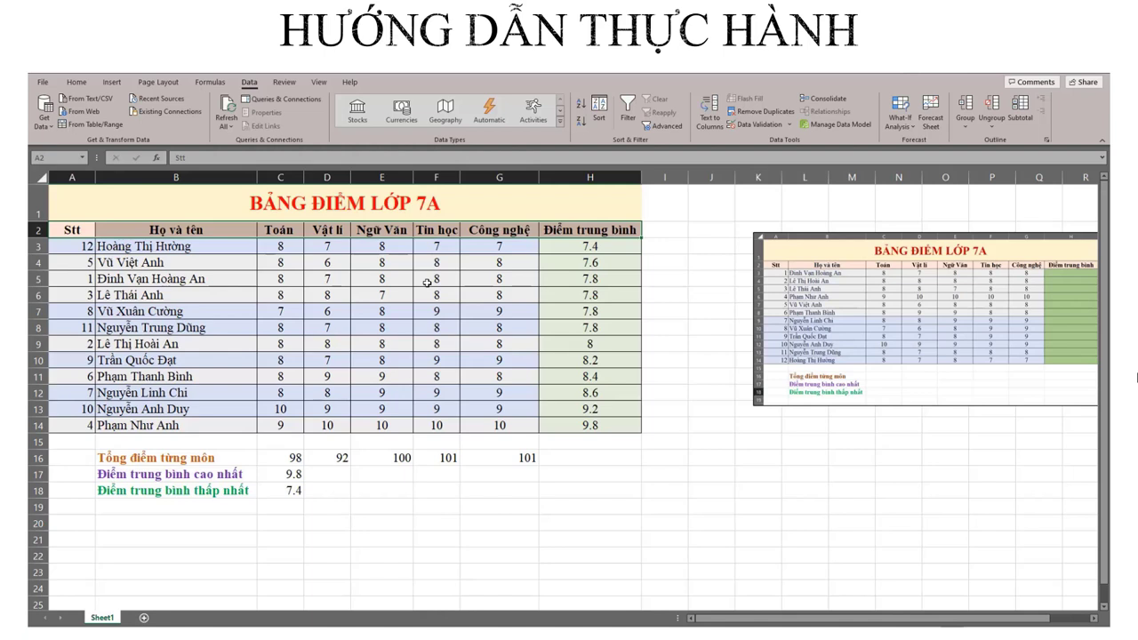
{"action": "left_click", "coordinate": [362, 233]}
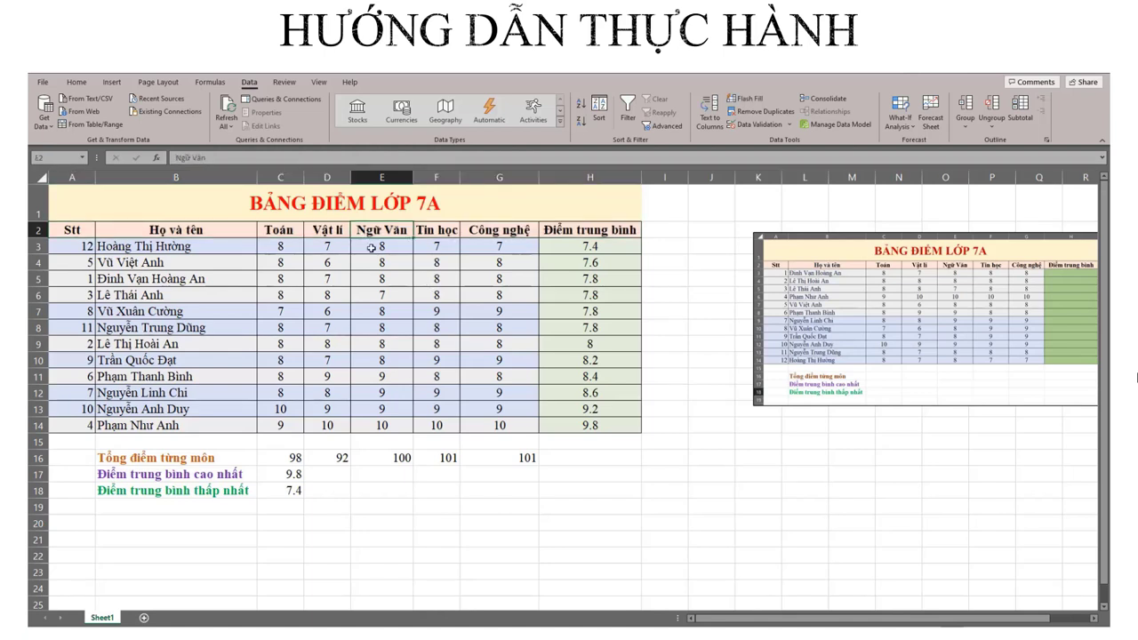
{"action": "left_click", "coordinate": [268, 203]}
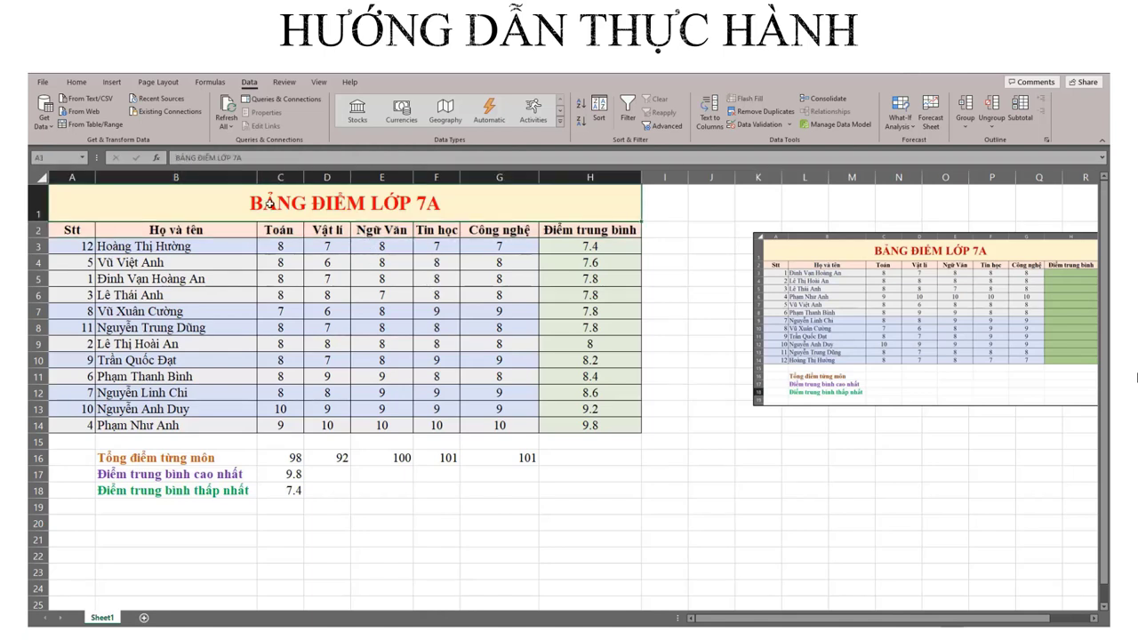